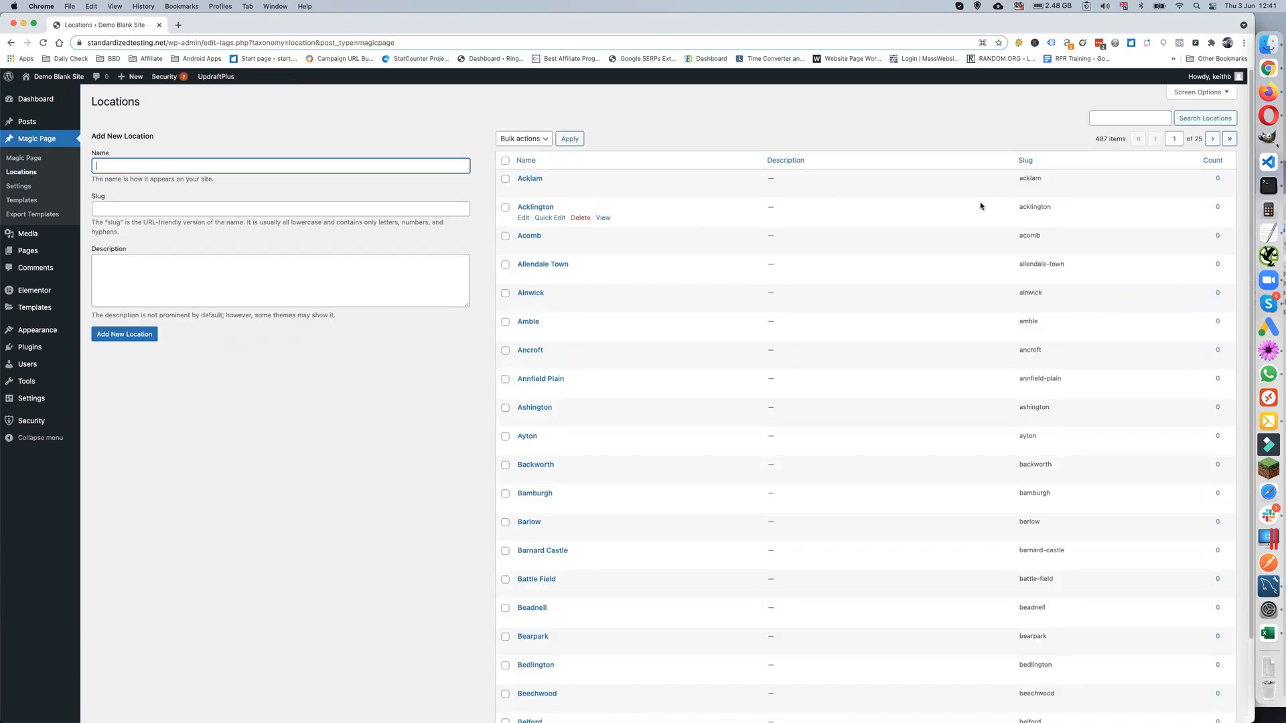
# Step: Open the Acklam location for editing and add a custom meta field named Local Data
pyautogui.scroll(-3, 730, 346)
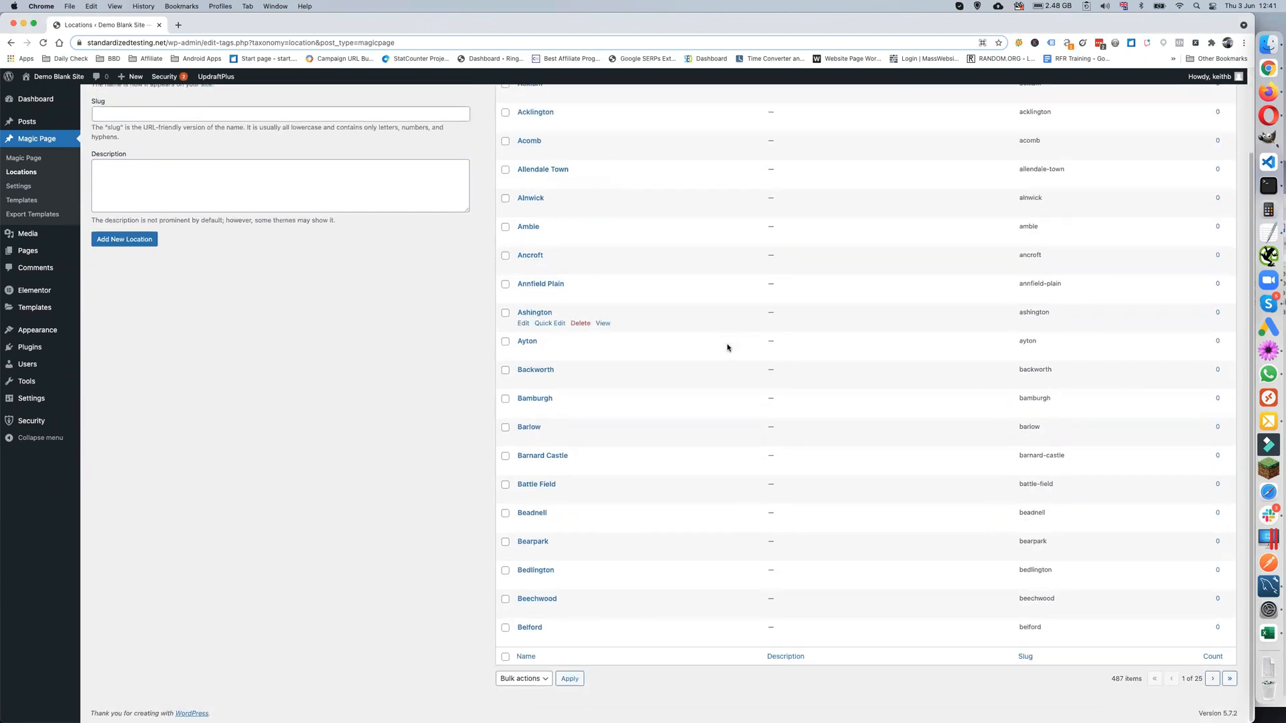
pyautogui.scroll(3, 720, 343)
pyautogui.click(523, 190)
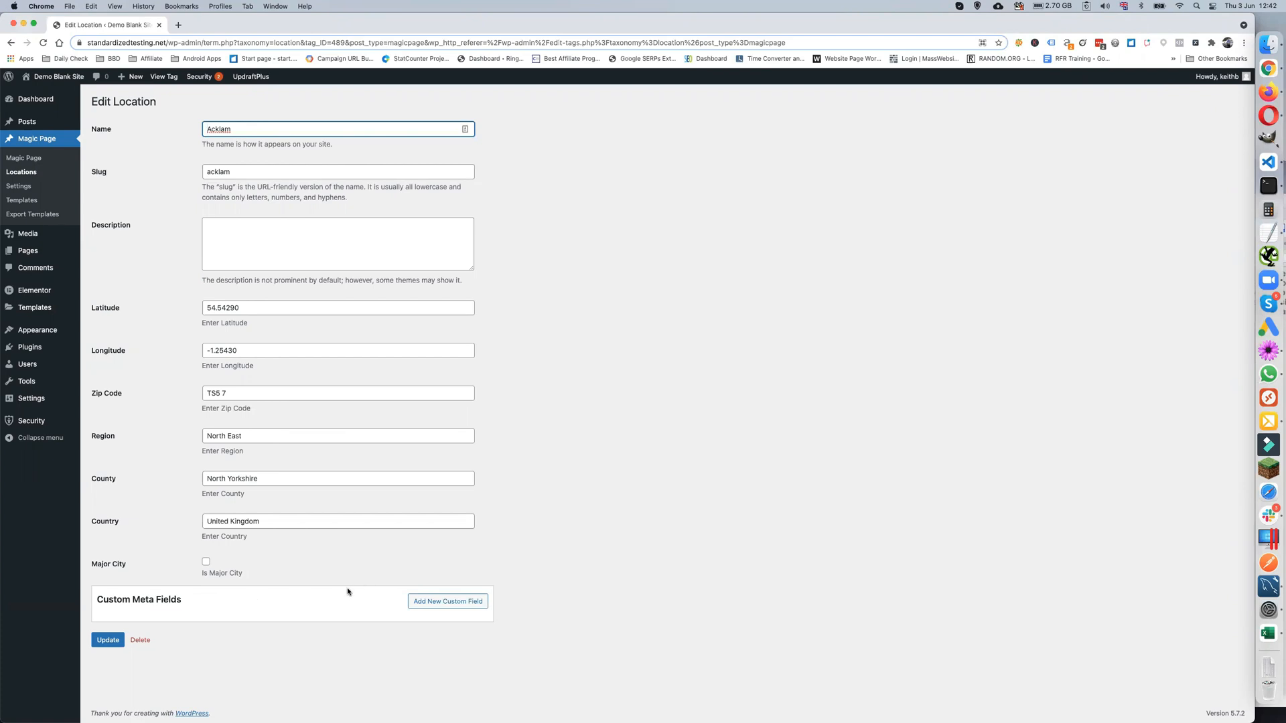
pyautogui.click(455, 601)
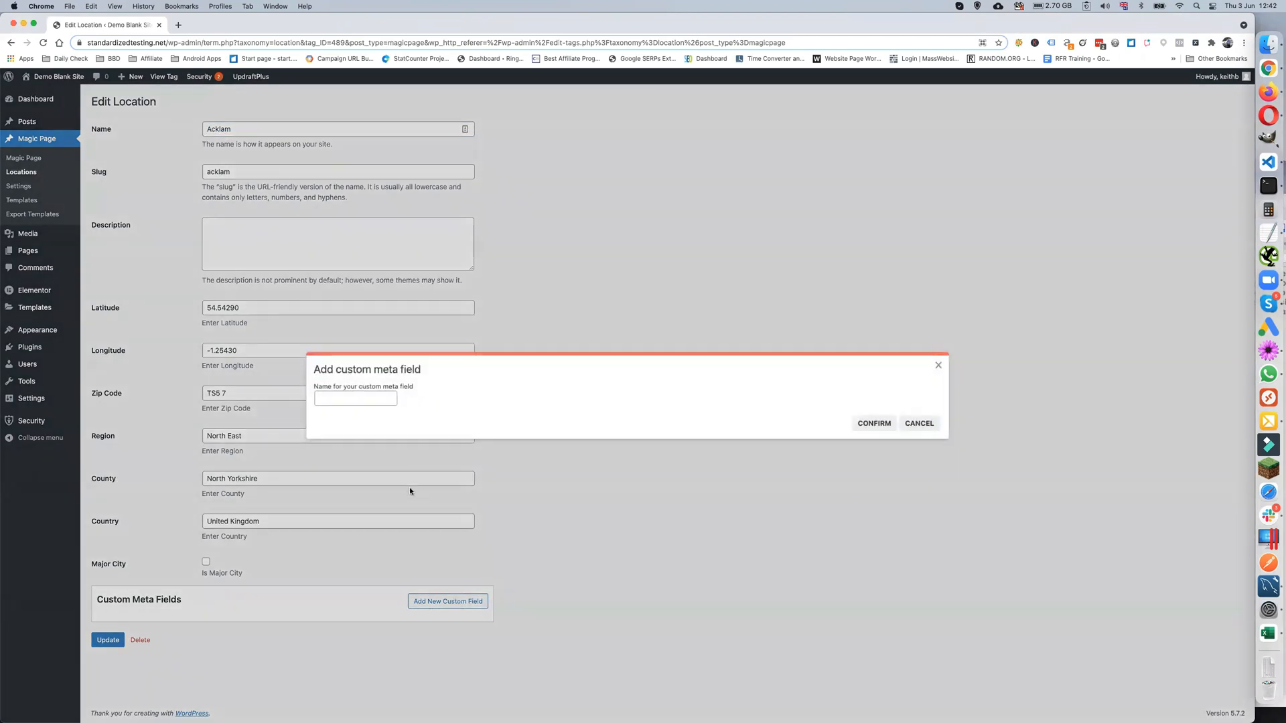
pyautogui.click(350, 398)
pyautogui.write('Local Data')
pyautogui.click(870, 422)
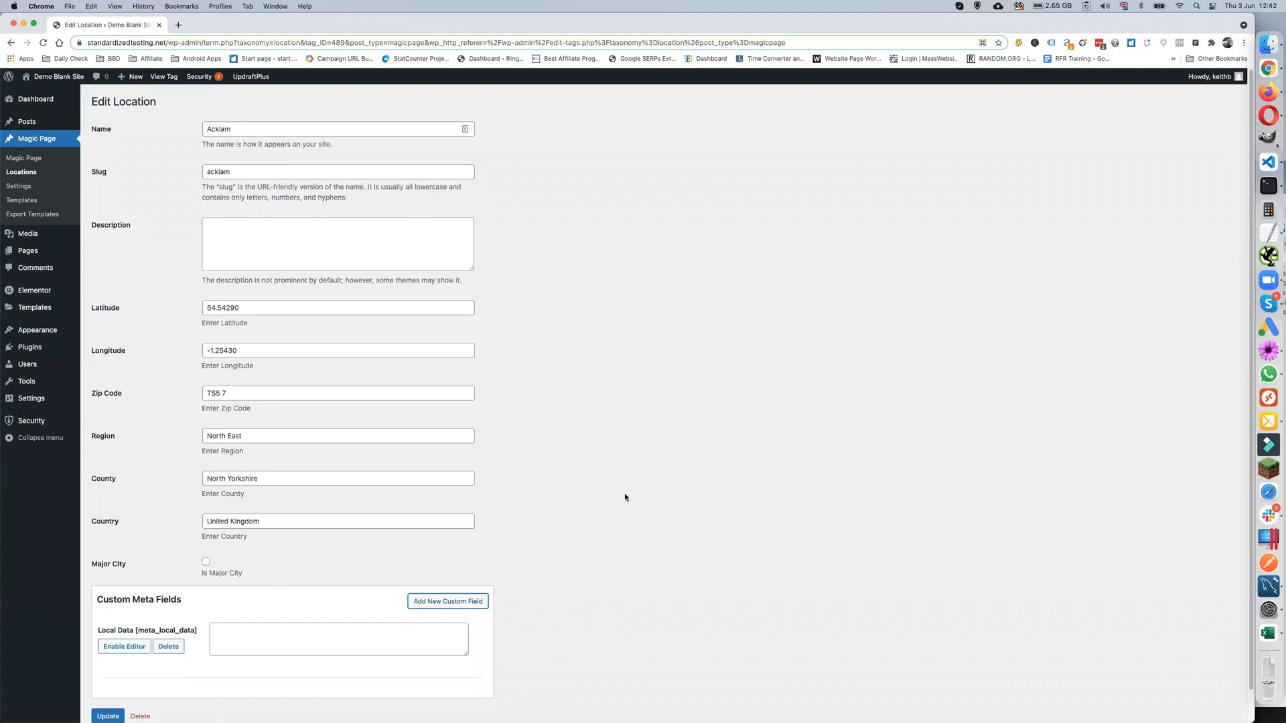
pyautogui.click(250, 634)
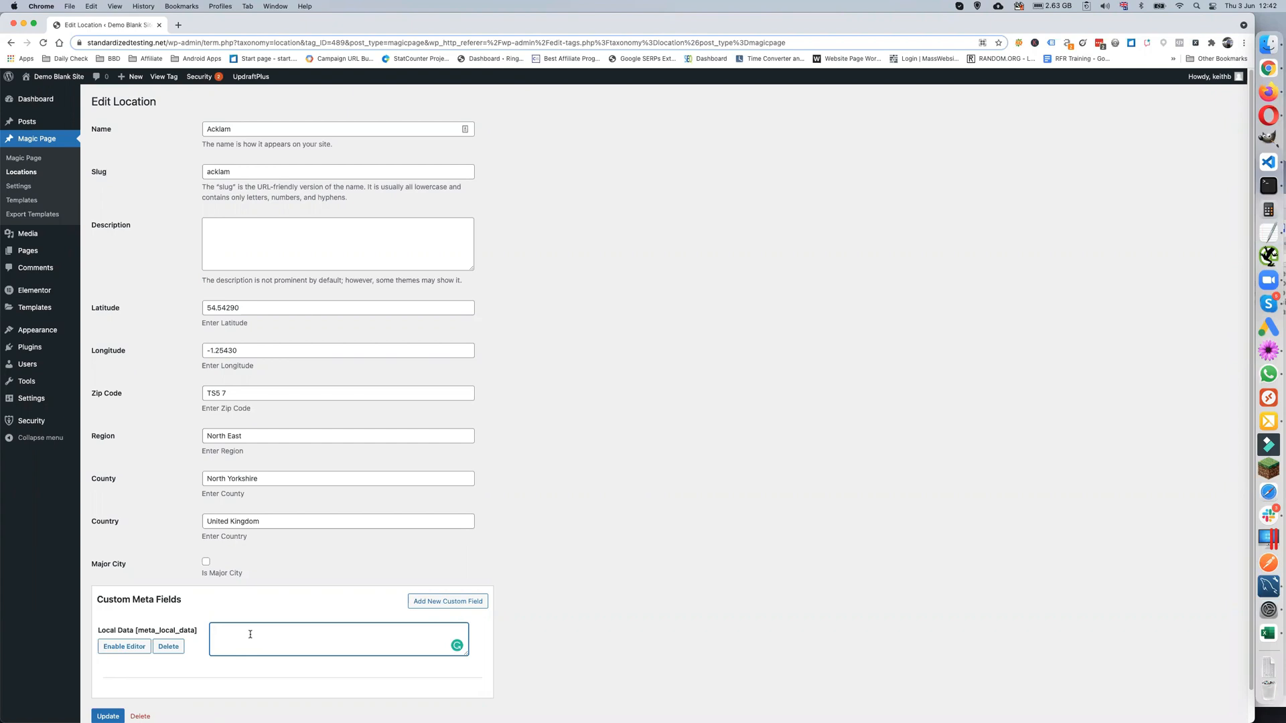
# Step: Add a second custom meta field named Local Map Data to the Acklam location and save the location
pyautogui.click(432, 602)
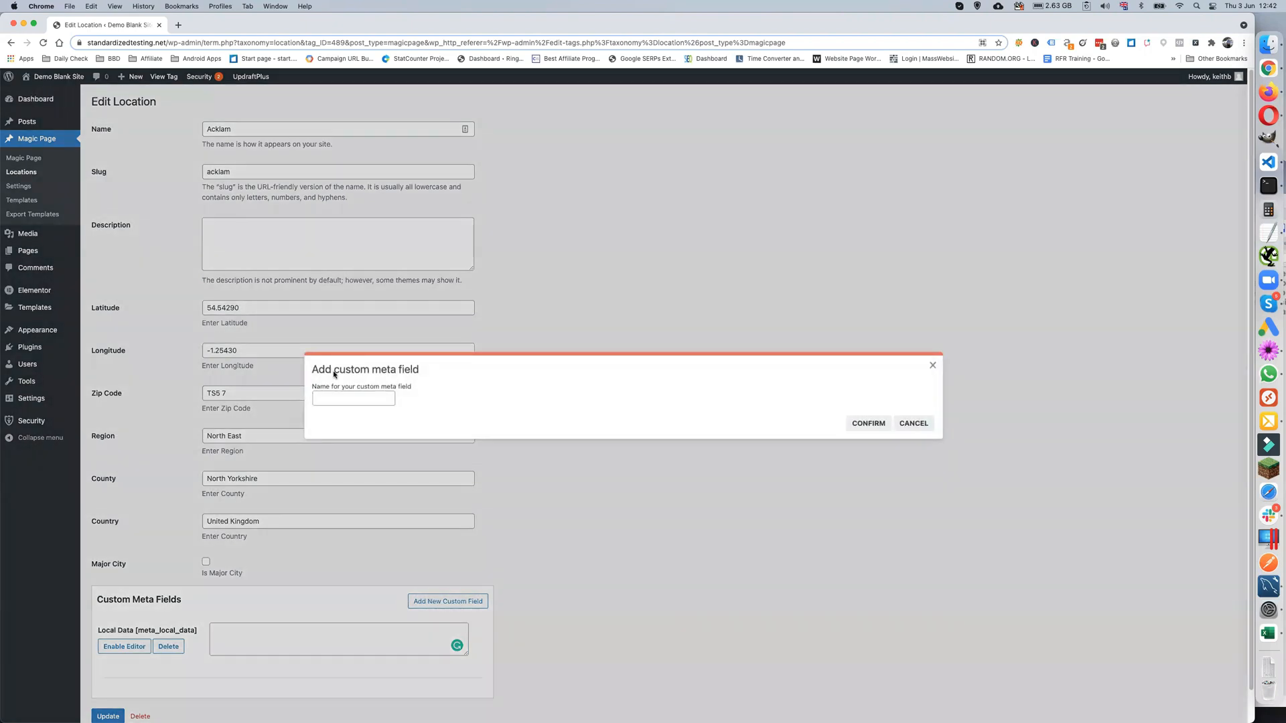
pyautogui.click(340, 398)
pyautogui.write('Local M')
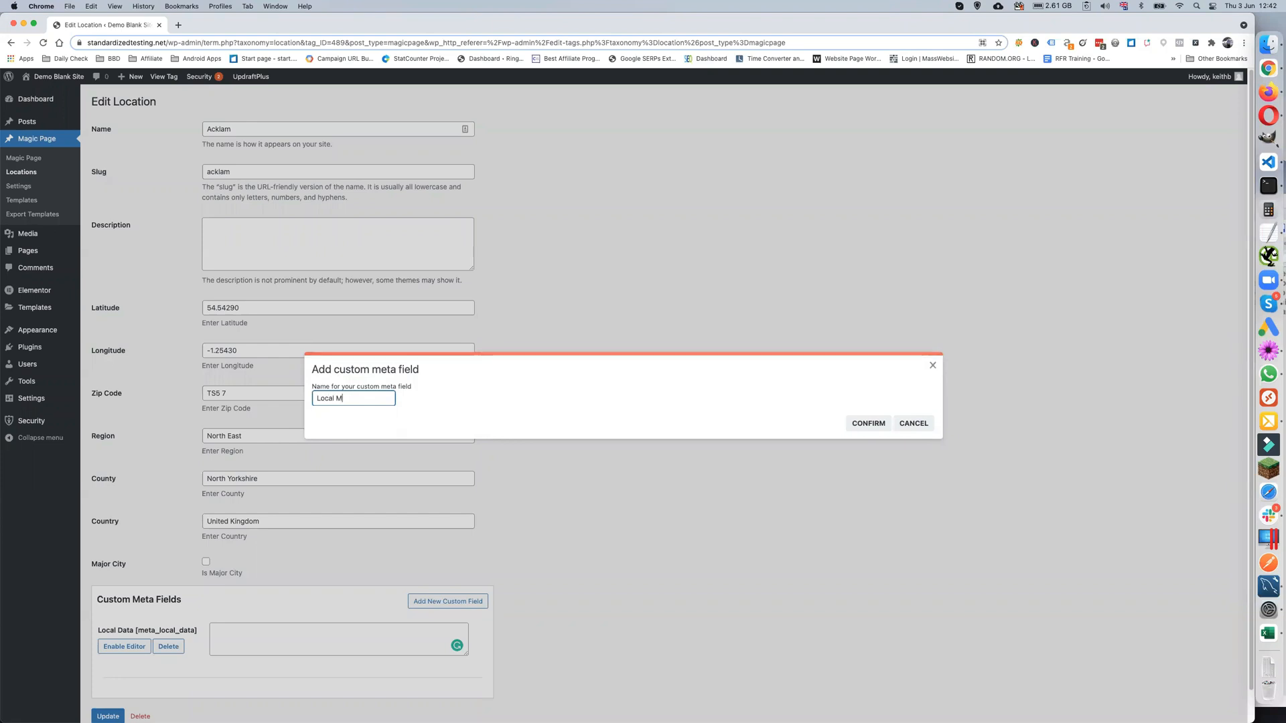
pyautogui.write('ap data')
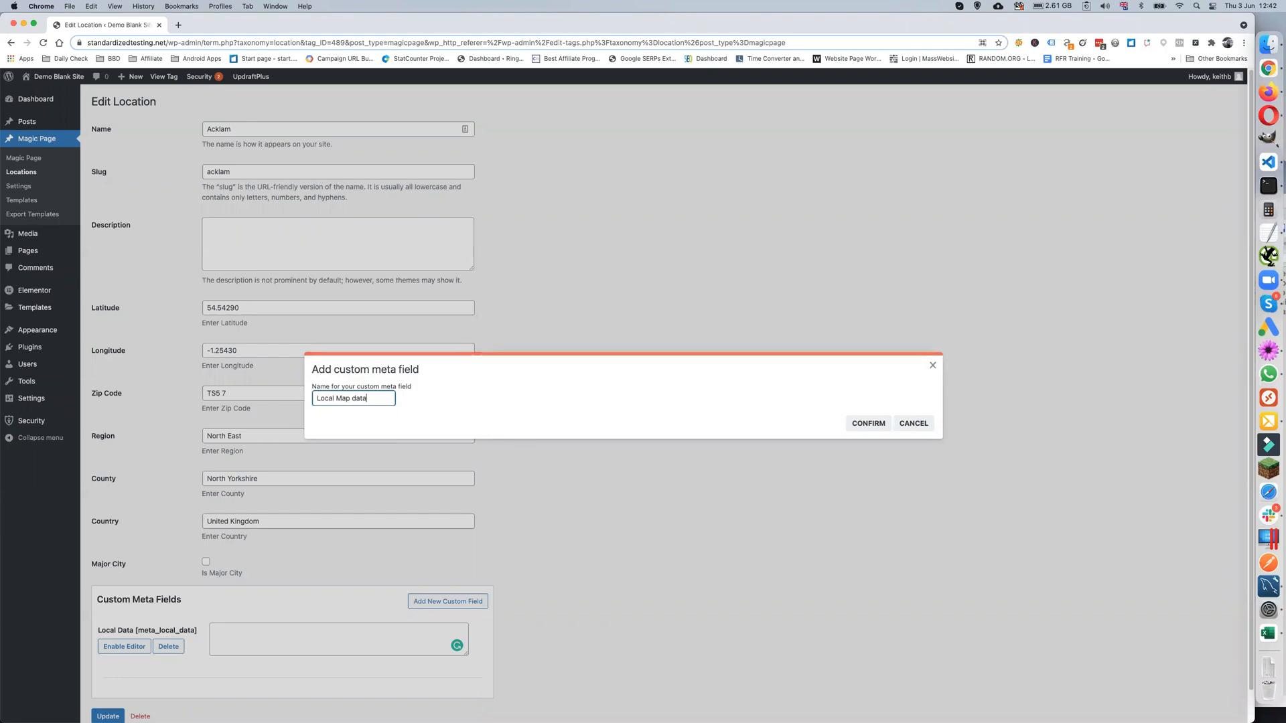
pyautogui.press('BackSpace')
pyautogui.write('Data')
pyautogui.click(869, 423)
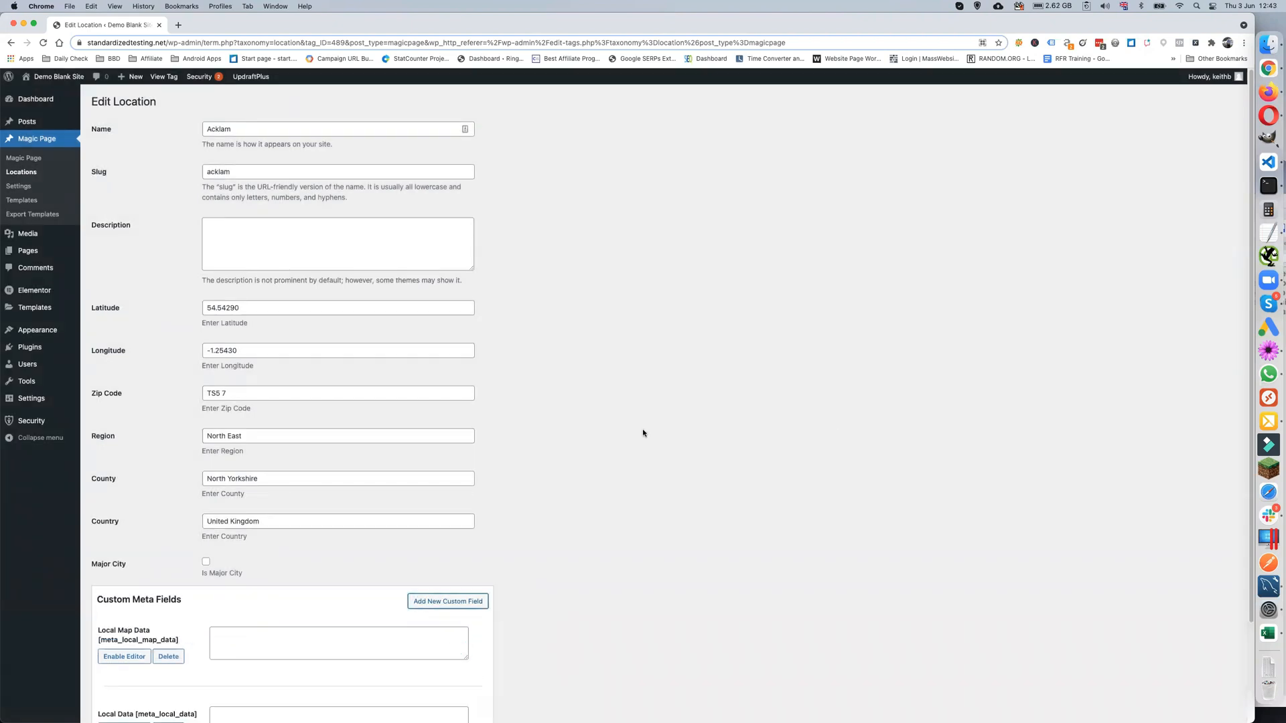
pyautogui.scroll(-3, 643, 430)
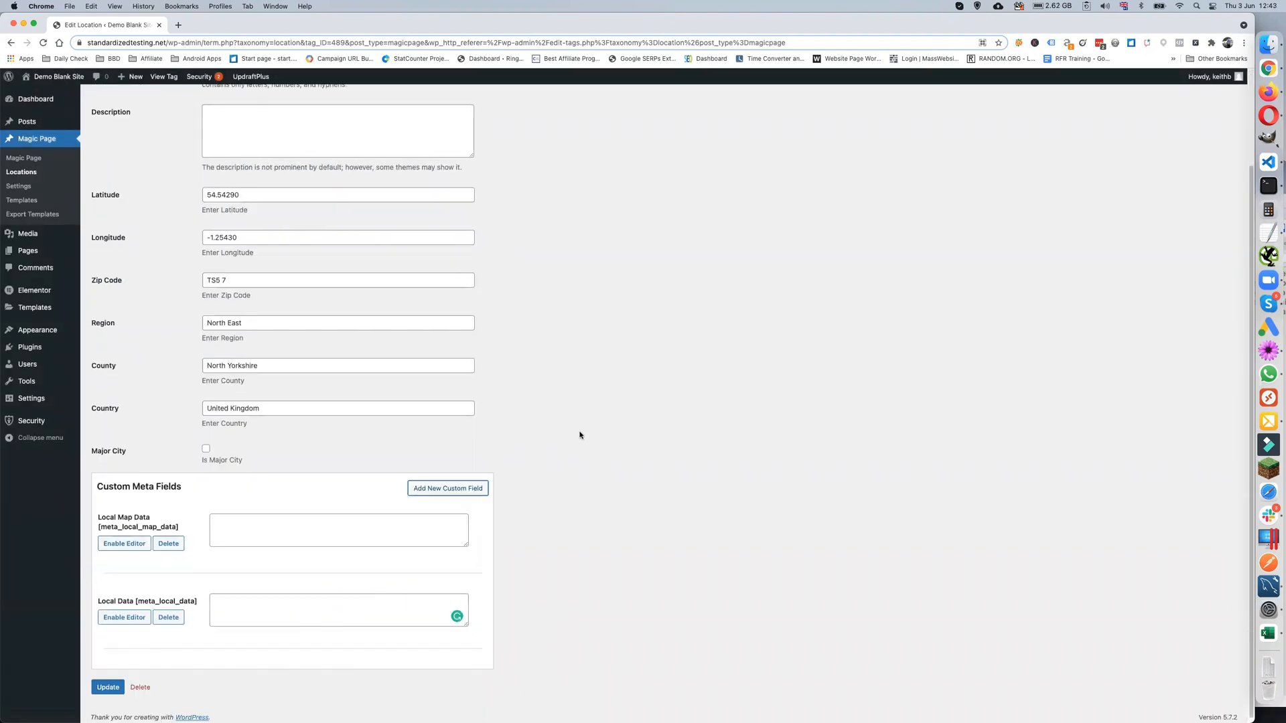
pyautogui.click(109, 685)
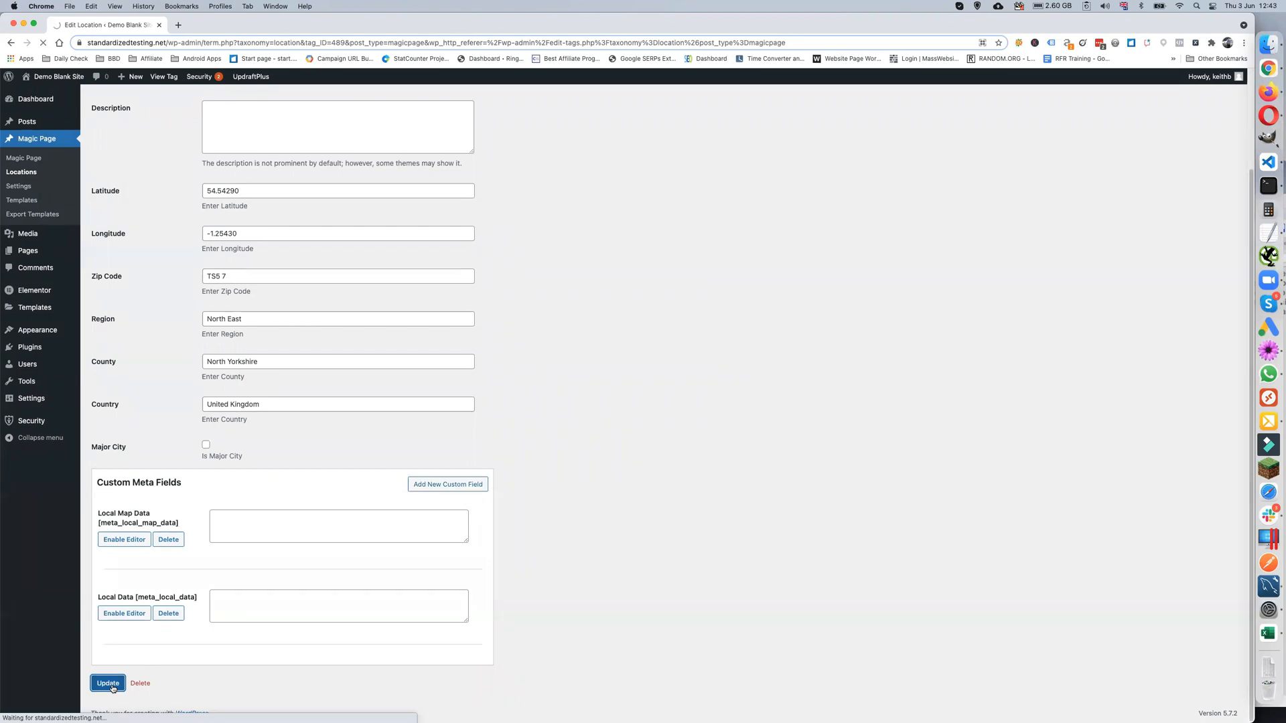
# Step: Open the Alnwick location and check which custom meta fields it has
pyautogui.click(24, 171)
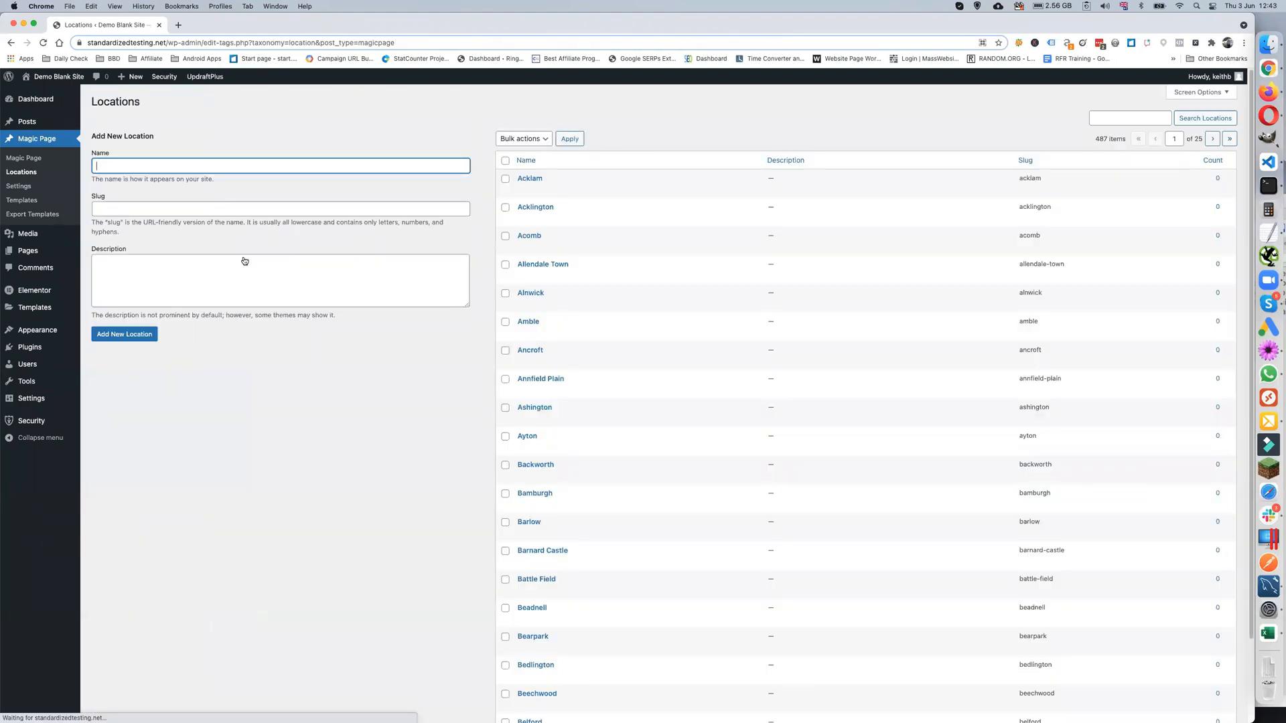
pyautogui.click(523, 304)
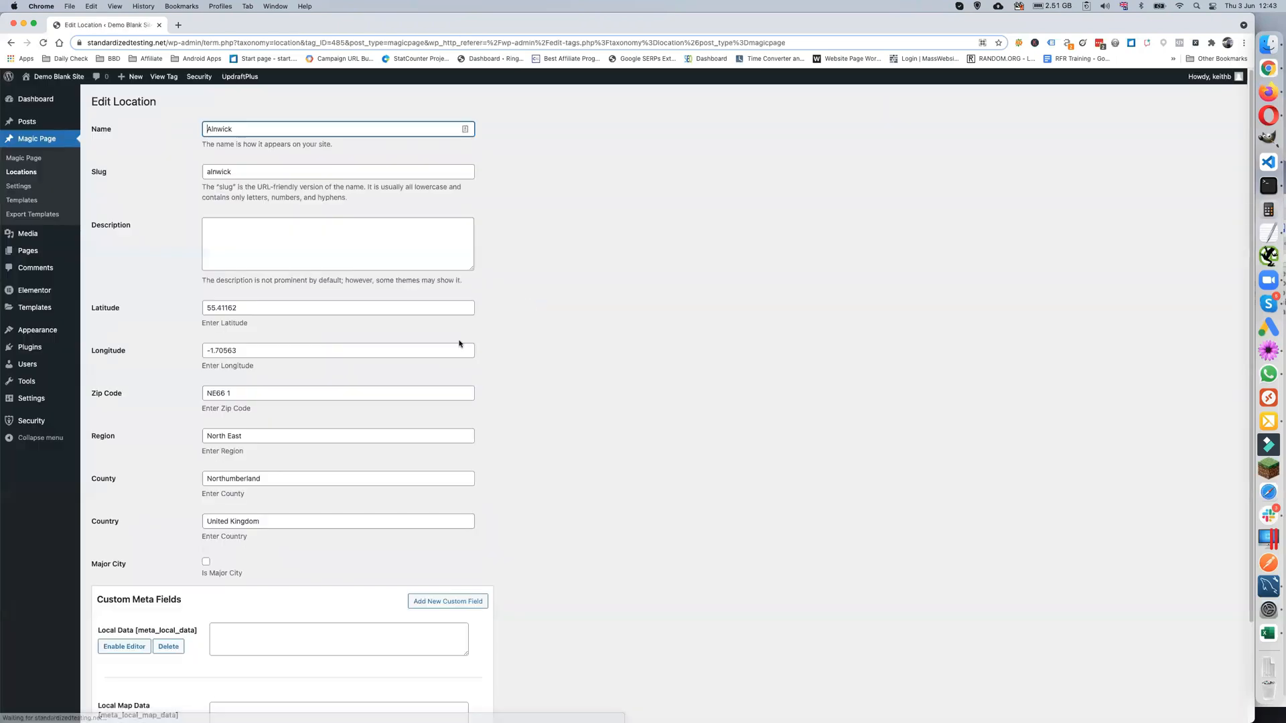
pyautogui.scroll(-4, 457, 343)
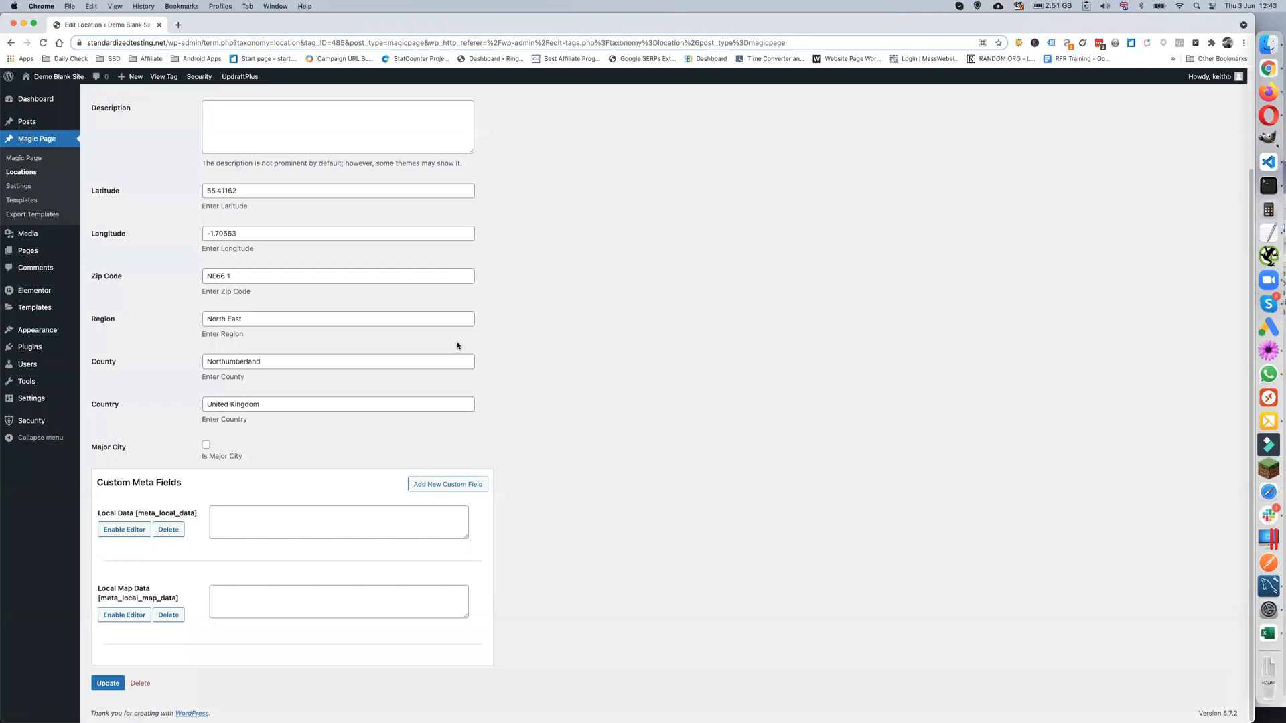
pyautogui.scroll(3, 458, 345)
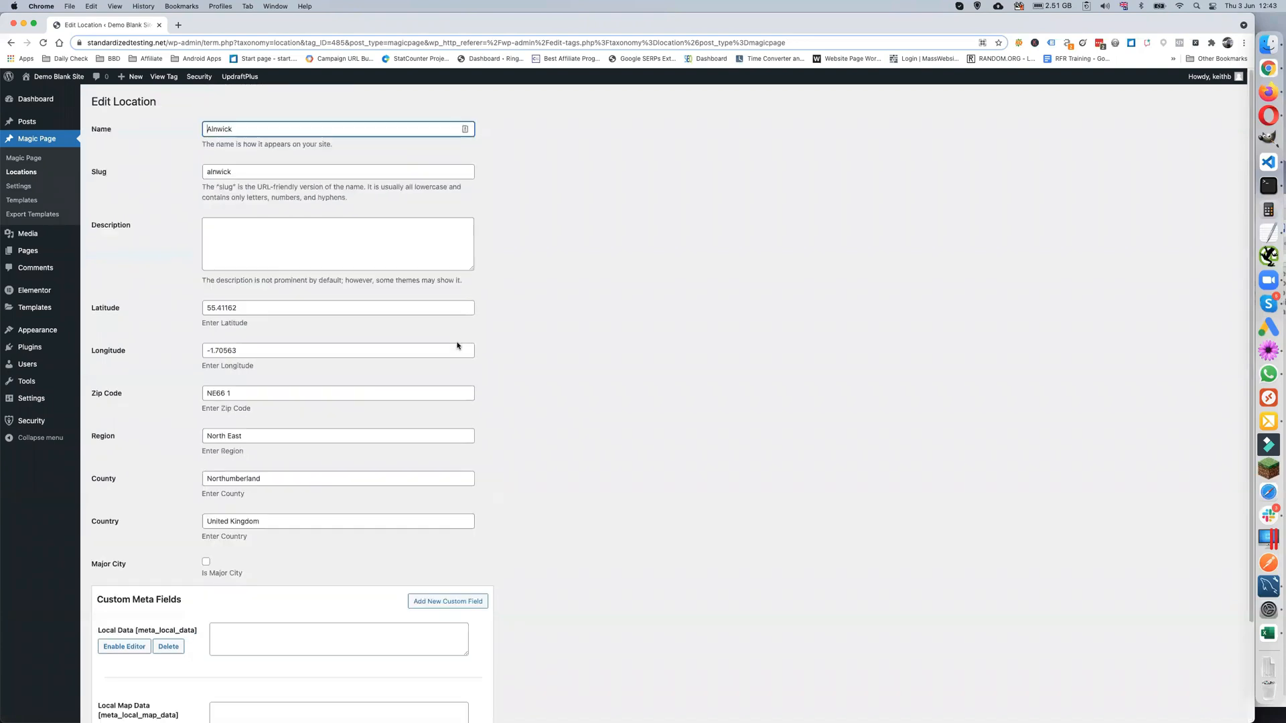
# Step: Search the locations list for peterlee and open the Peterlee location for editing
pyautogui.click(26, 173)
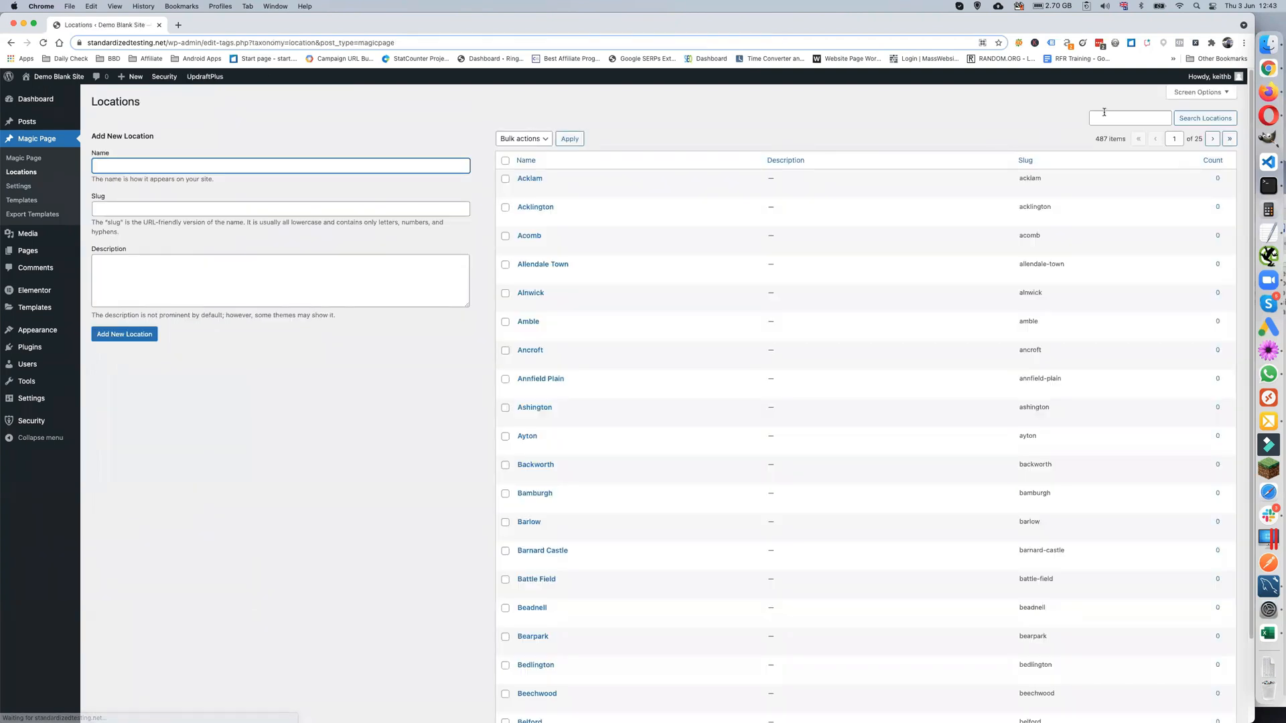
pyautogui.click(1109, 117)
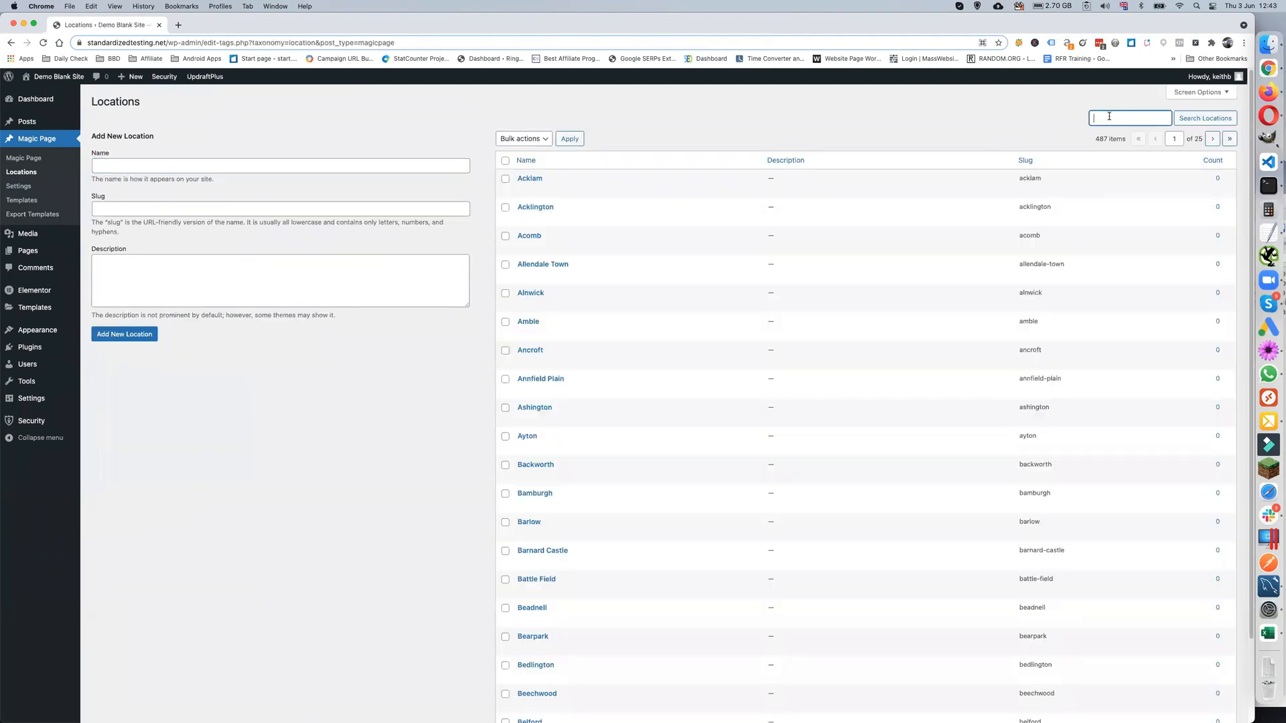
pyautogui.write('peterlee')
pyautogui.press('Return')
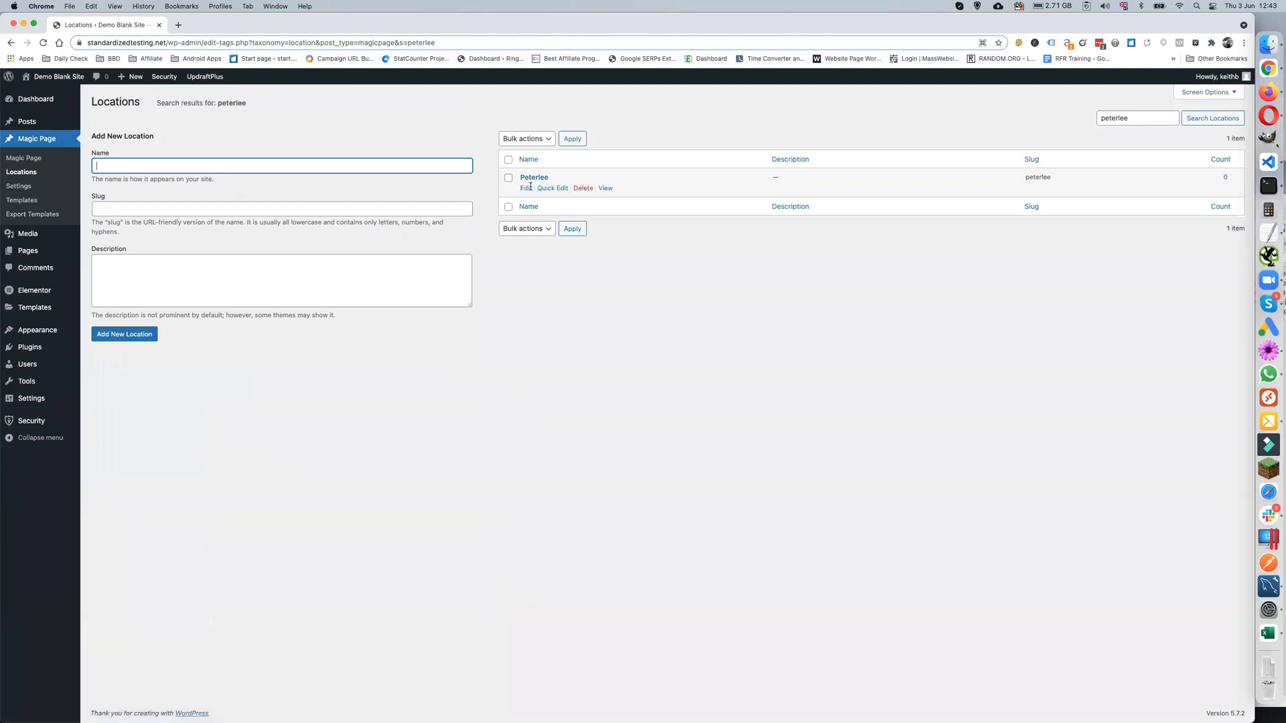
pyautogui.click(526, 188)
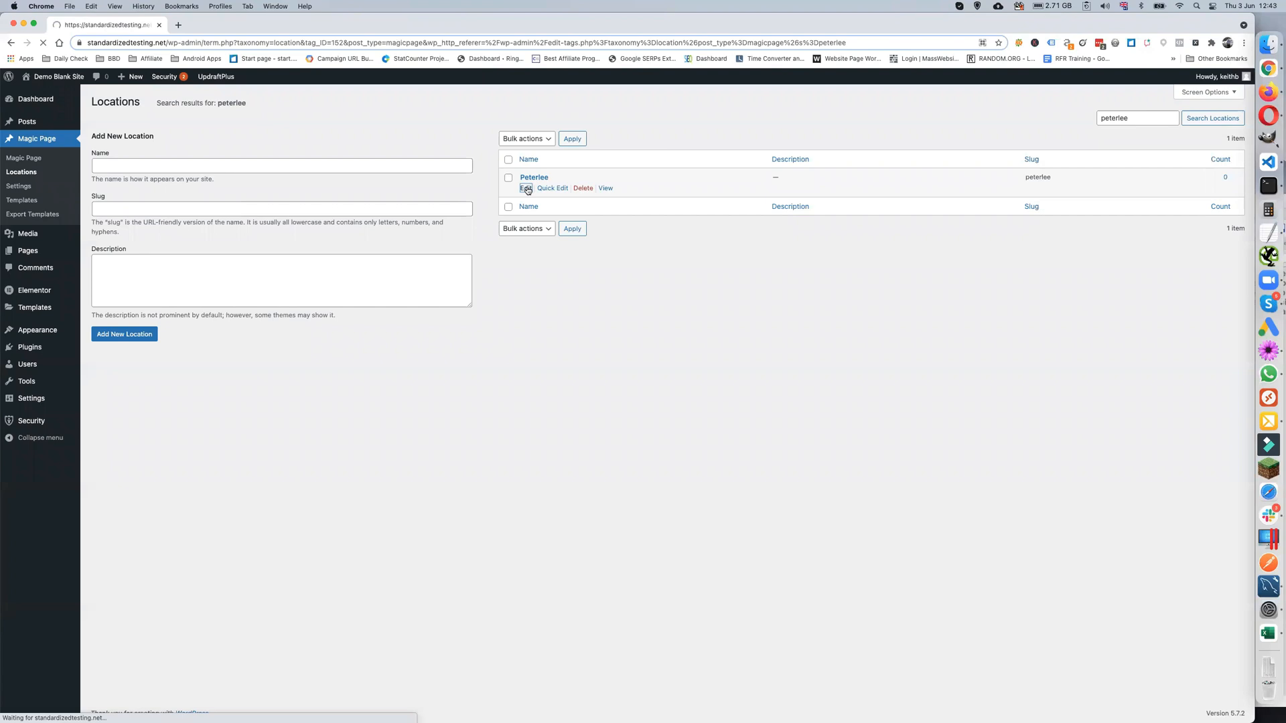
# Step: Enter "This is peterlee local data" as Peterlee's Local Data custom meta field
pyautogui.scroll(-3, 388, 339)
pyautogui.click(264, 516)
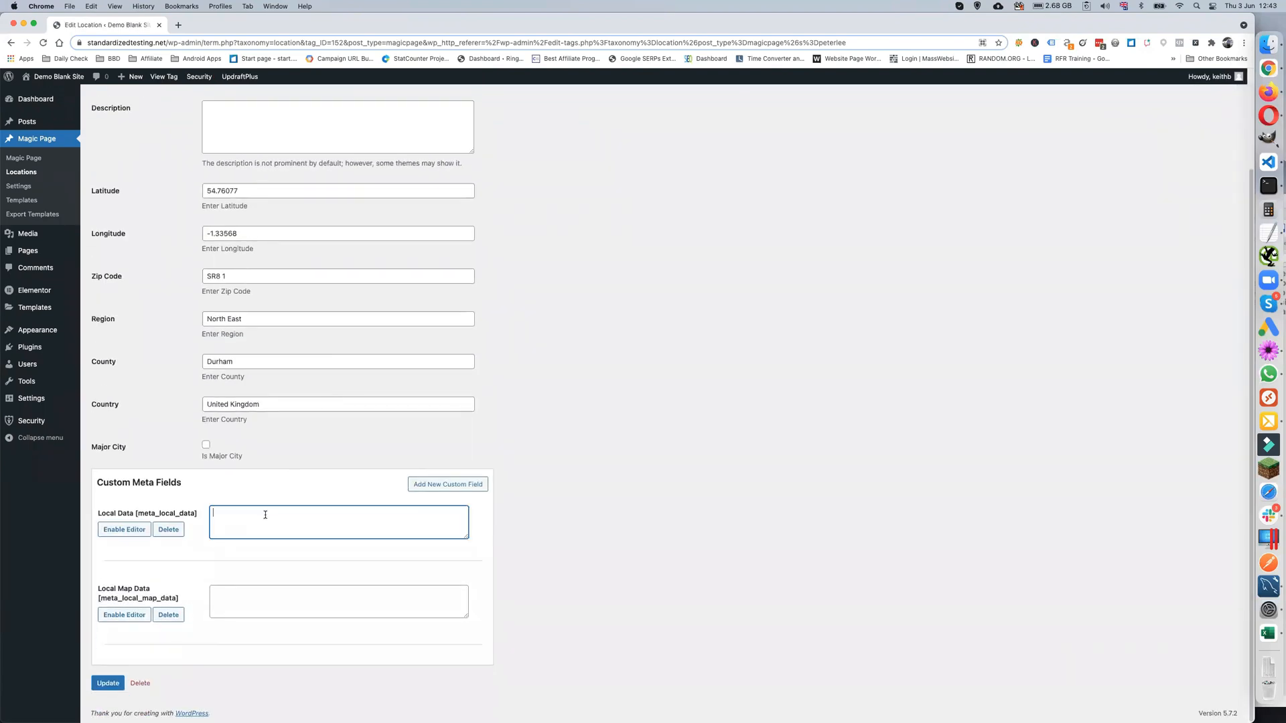
pyautogui.write('This is peterlee local data')
pyautogui.click(267, 592)
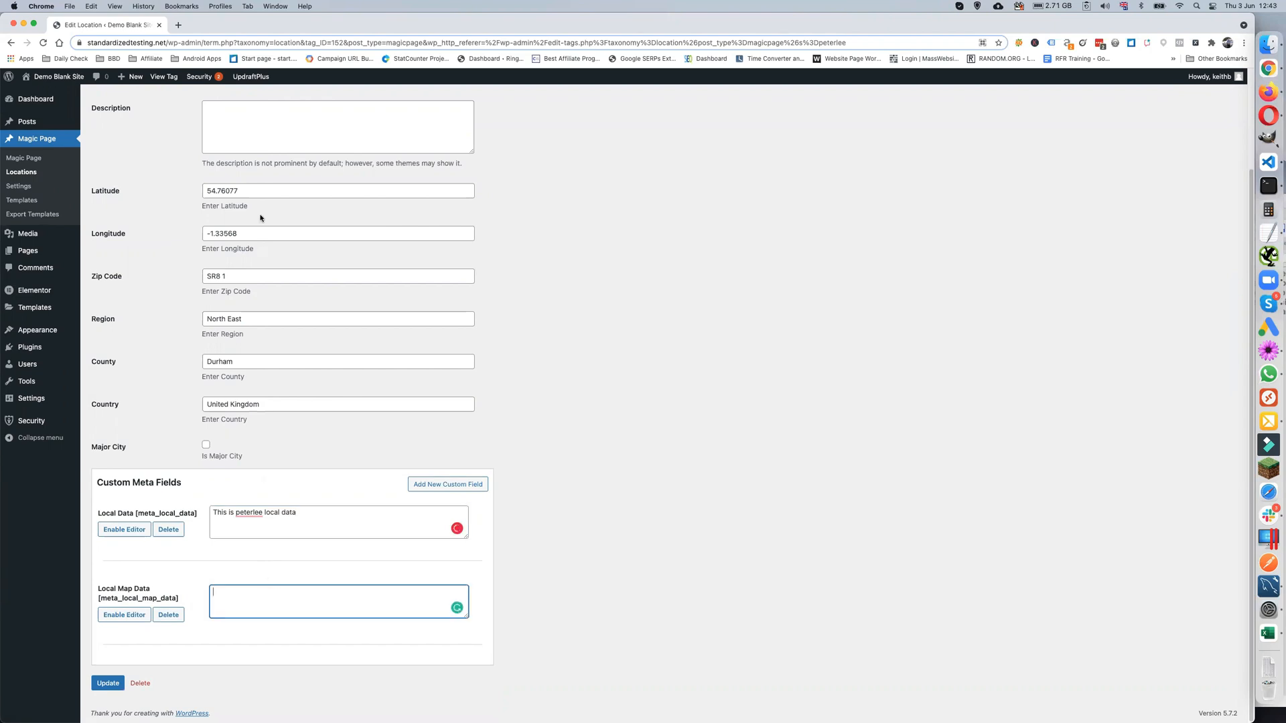
# Step: Open Google Maps in a new browser tab and search it for "plumber peterlee"
pyautogui.click(178, 26)
pyautogui.write('maps')
pyautogui.press('Return')
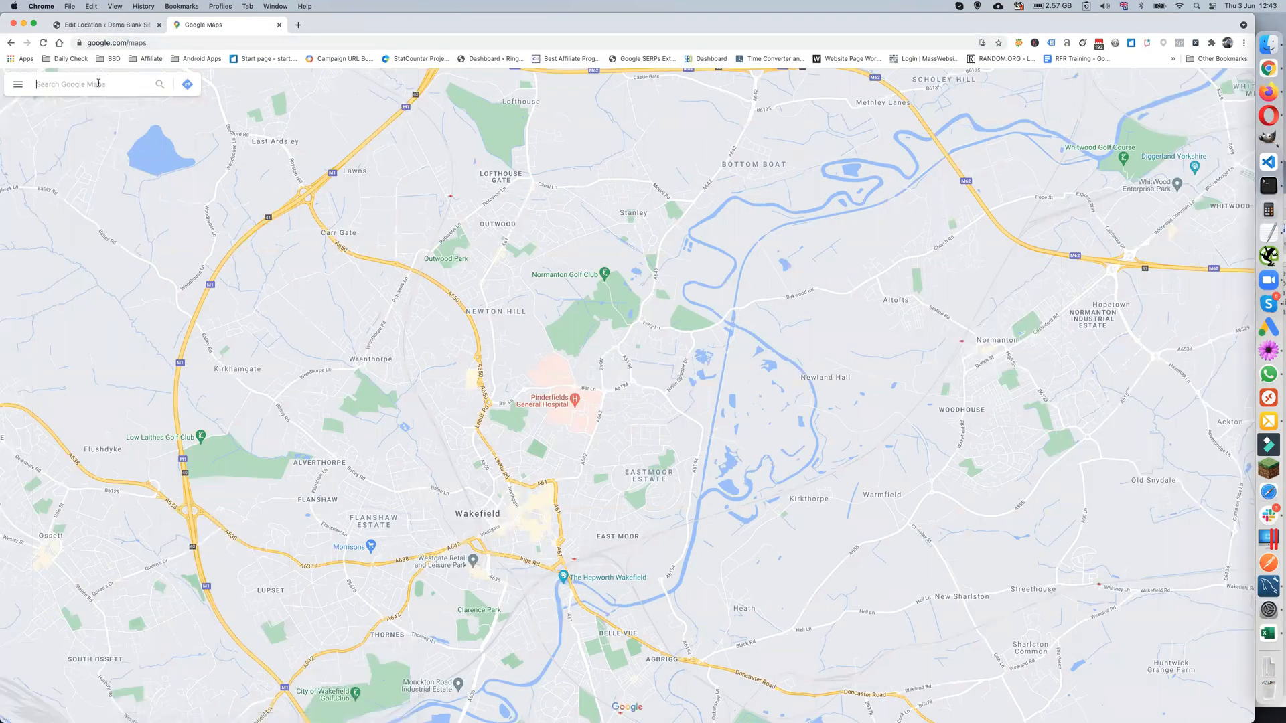
pyautogui.click(98, 83)
pyautogui.write('plumber peterlee')
pyautogui.press('Return')
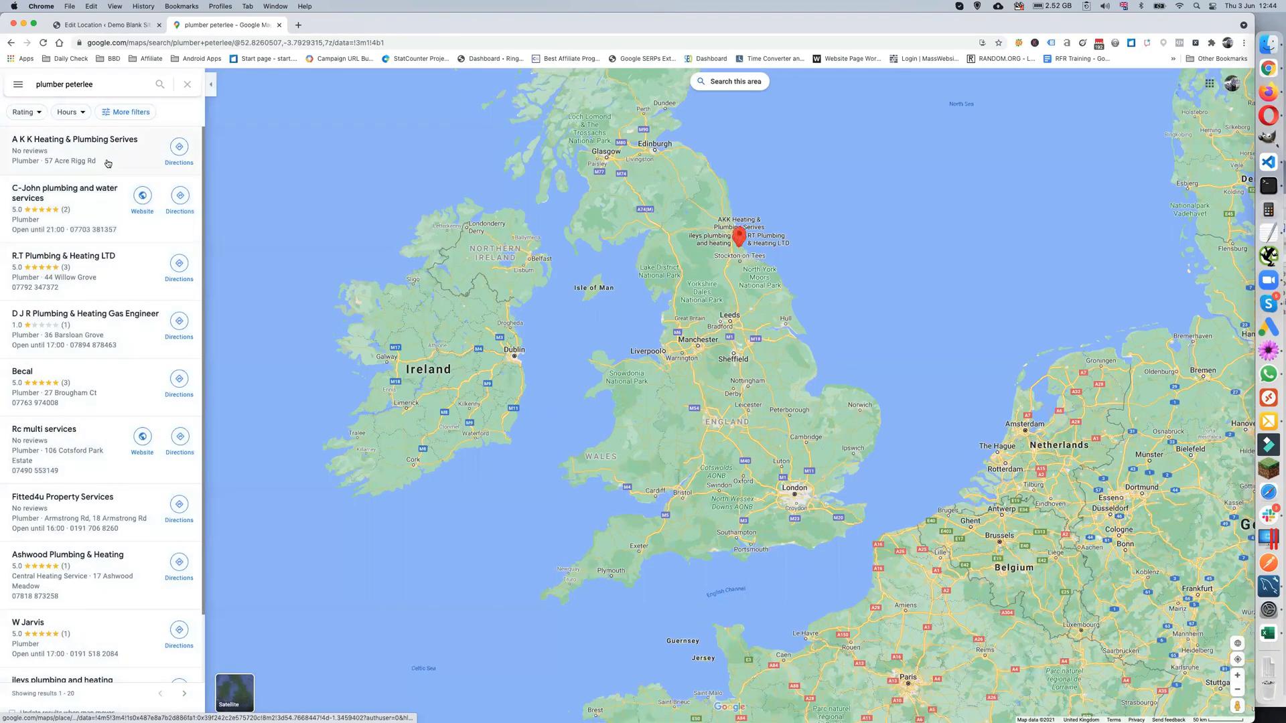
# Step: Copy the map embed HTML of the A K K Heating & Plumbing Serives listing
pyautogui.click(106, 160)
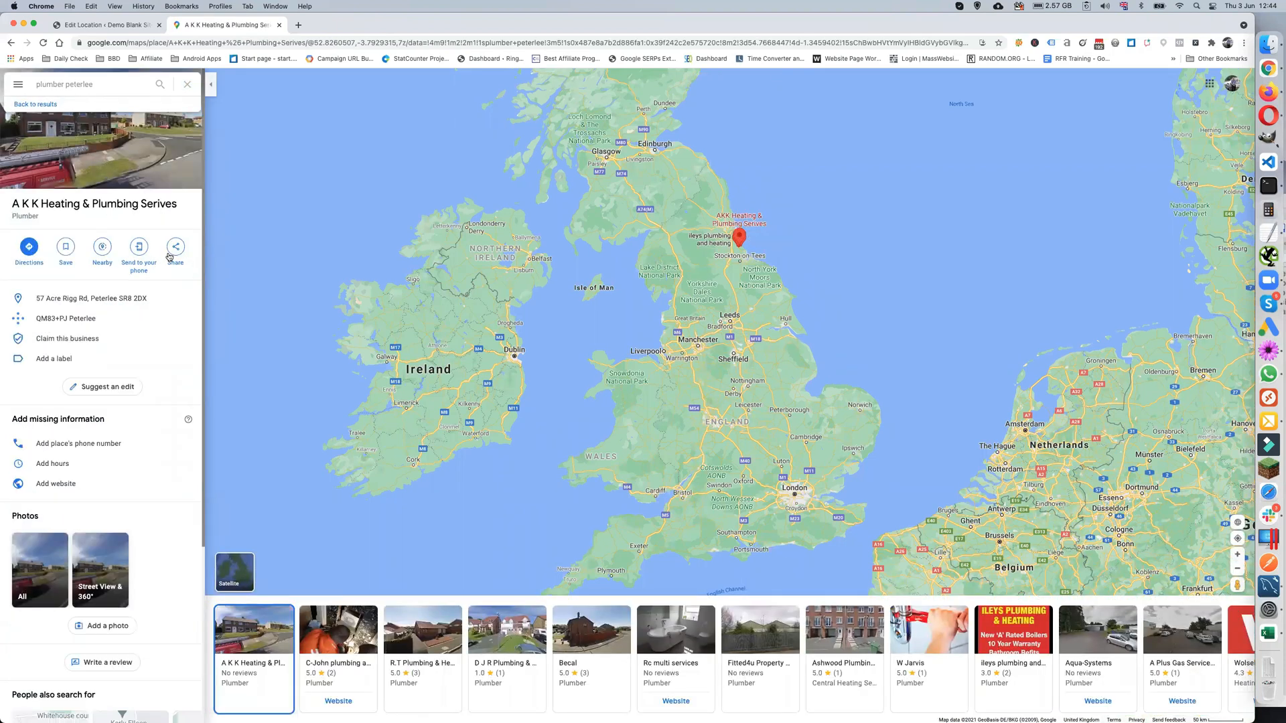
pyautogui.click(175, 249)
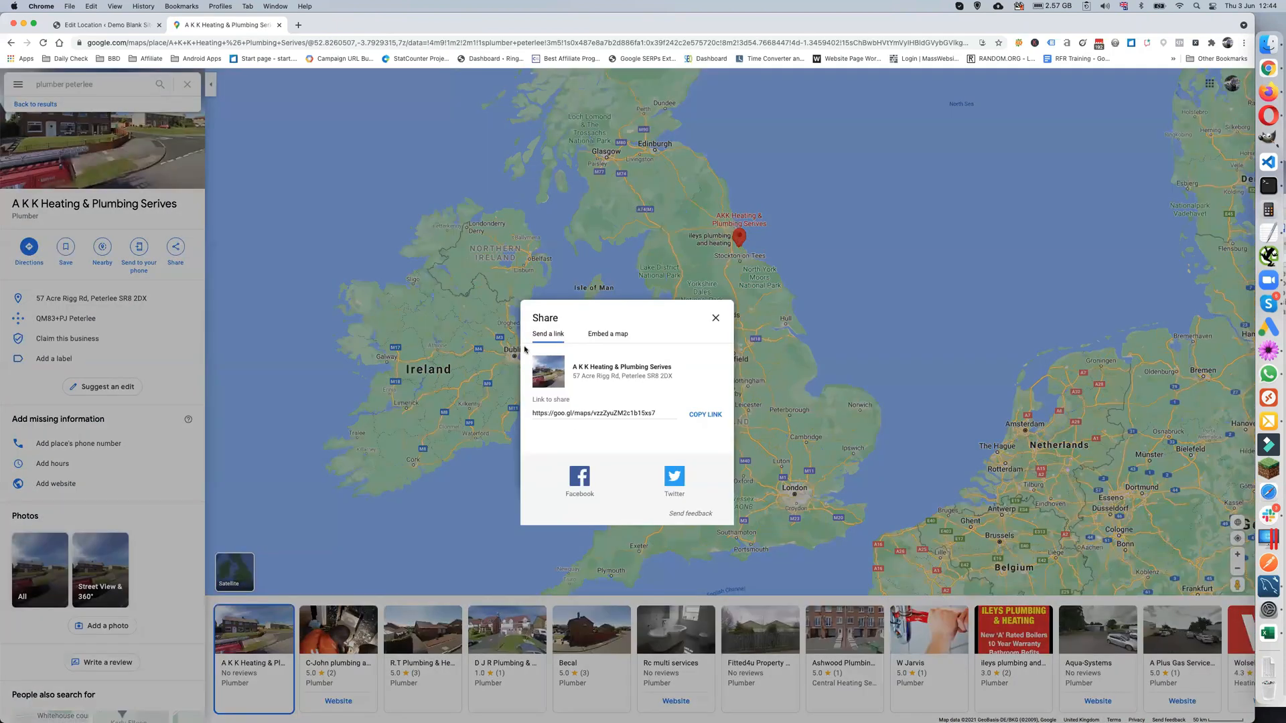
pyautogui.click(616, 335)
pyautogui.click(760, 290)
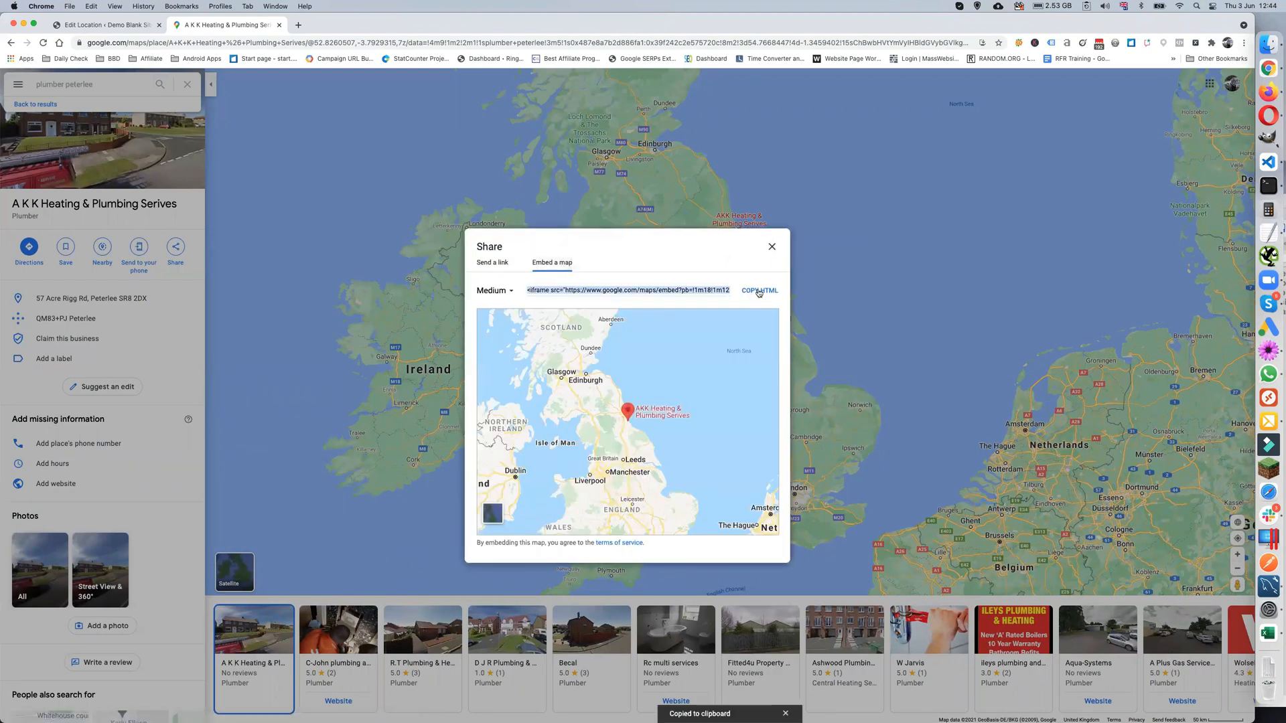
# Step: Return to the Peterlee location in WordPress, paste the map embed code into Local Map Data, and save the location
pyautogui.click(116, 24)
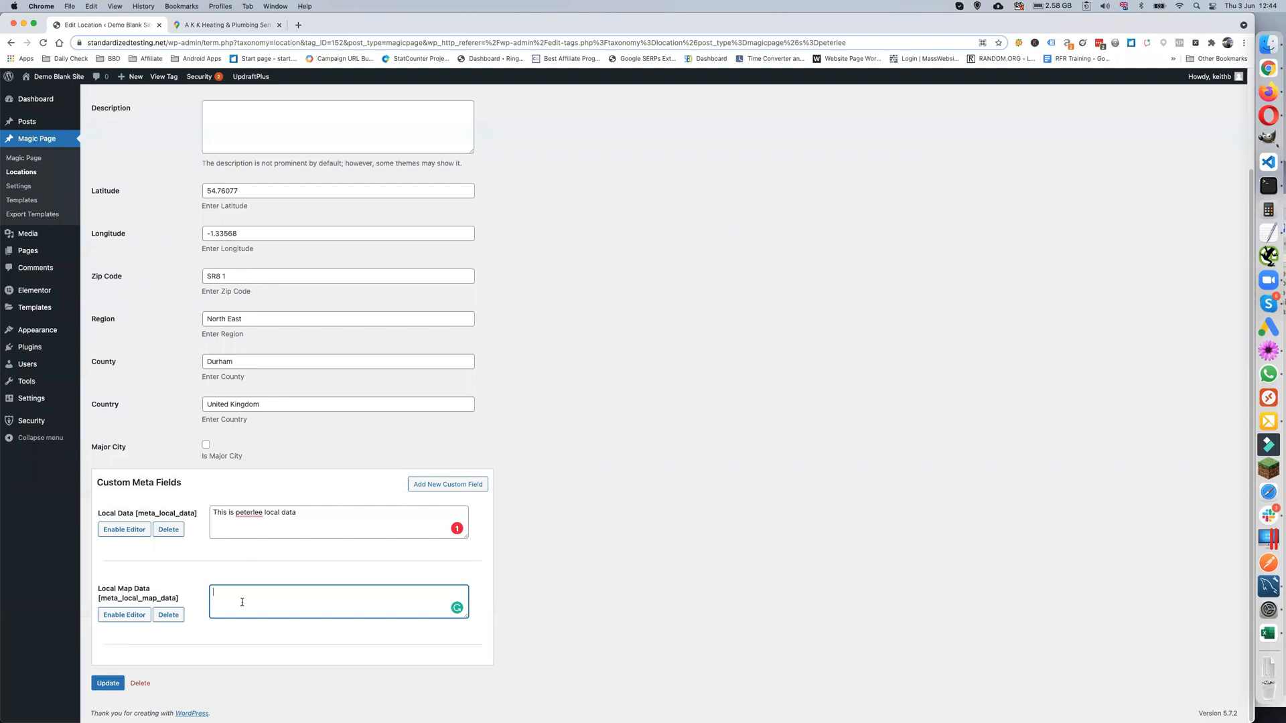
pyautogui.press('super+v')
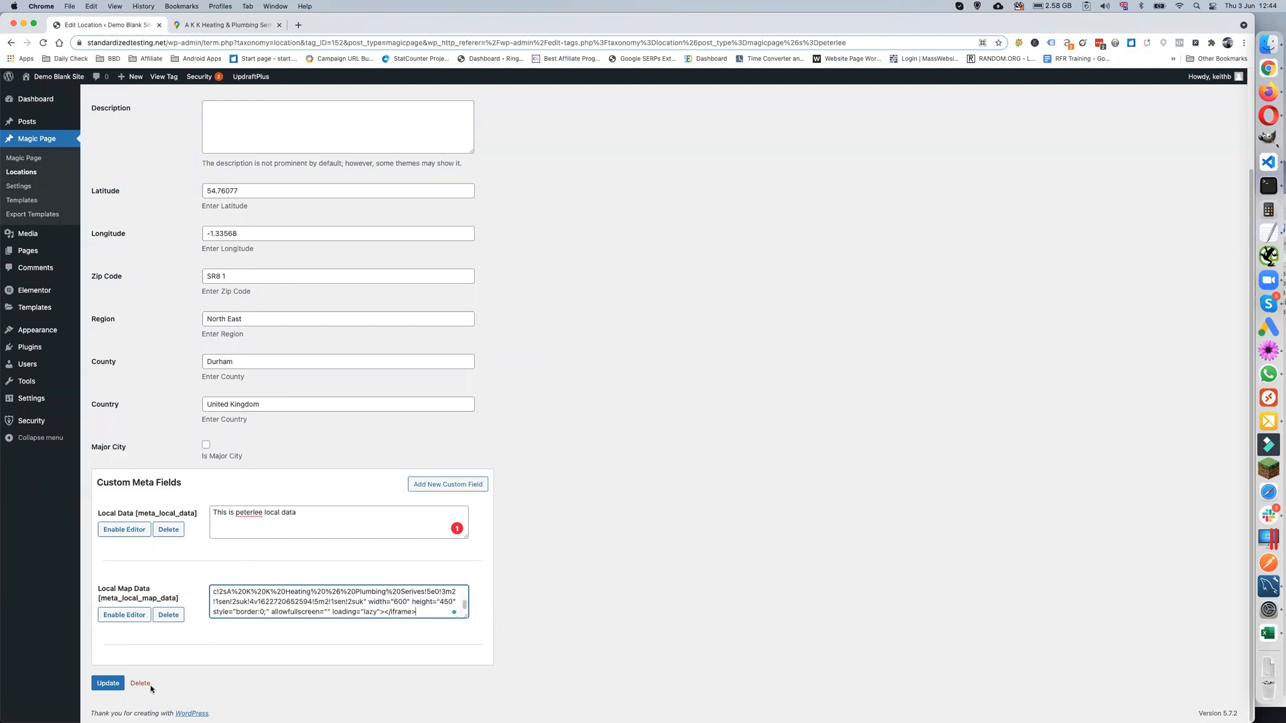
pyautogui.click(111, 683)
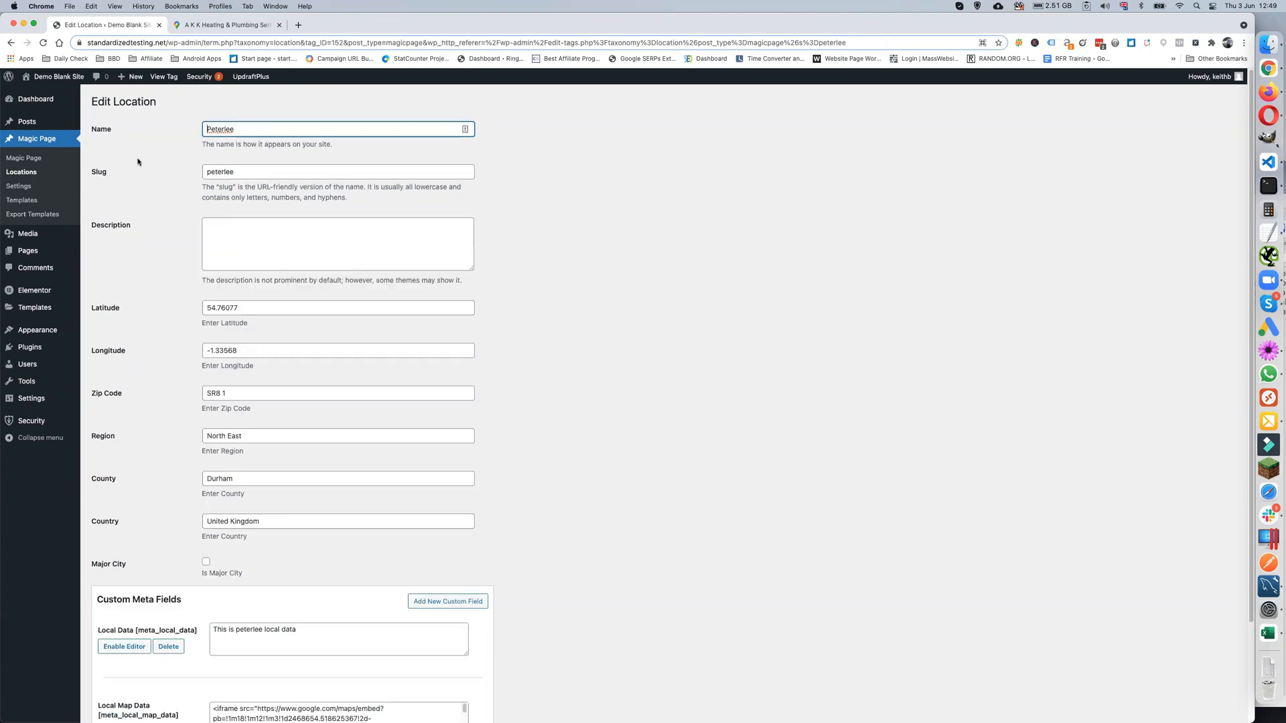
# Step: Edit the [location] Magic Page, assign Peterlee, SR8 1, North East as its location with the value 15, and update the page
pyautogui.click(35, 161)
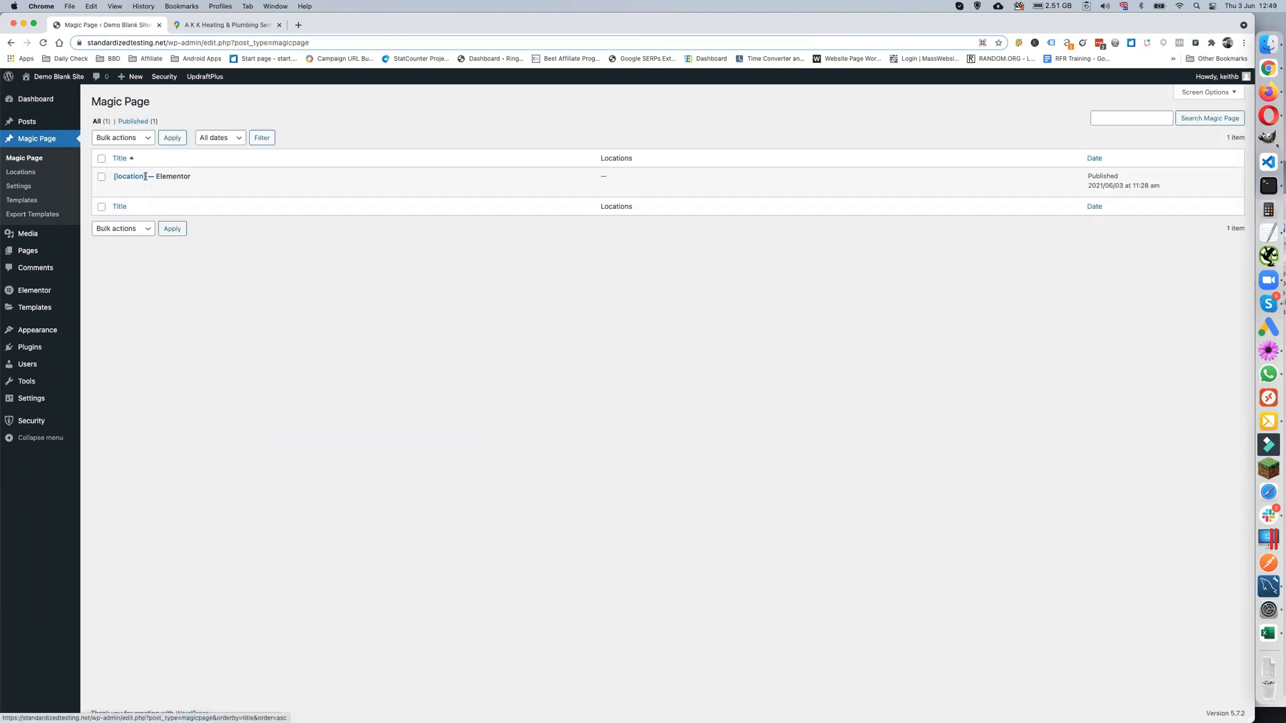
pyautogui.click(120, 188)
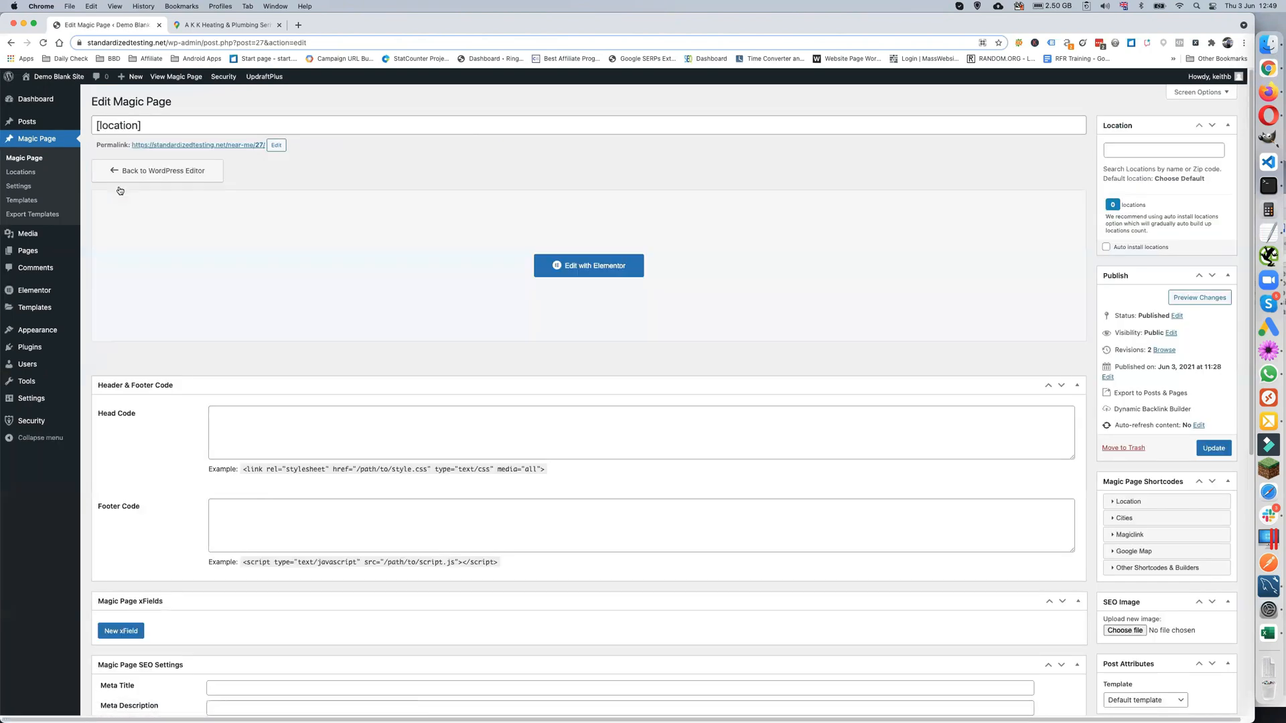
pyautogui.click(1122, 150)
pyautogui.write('peterlee')
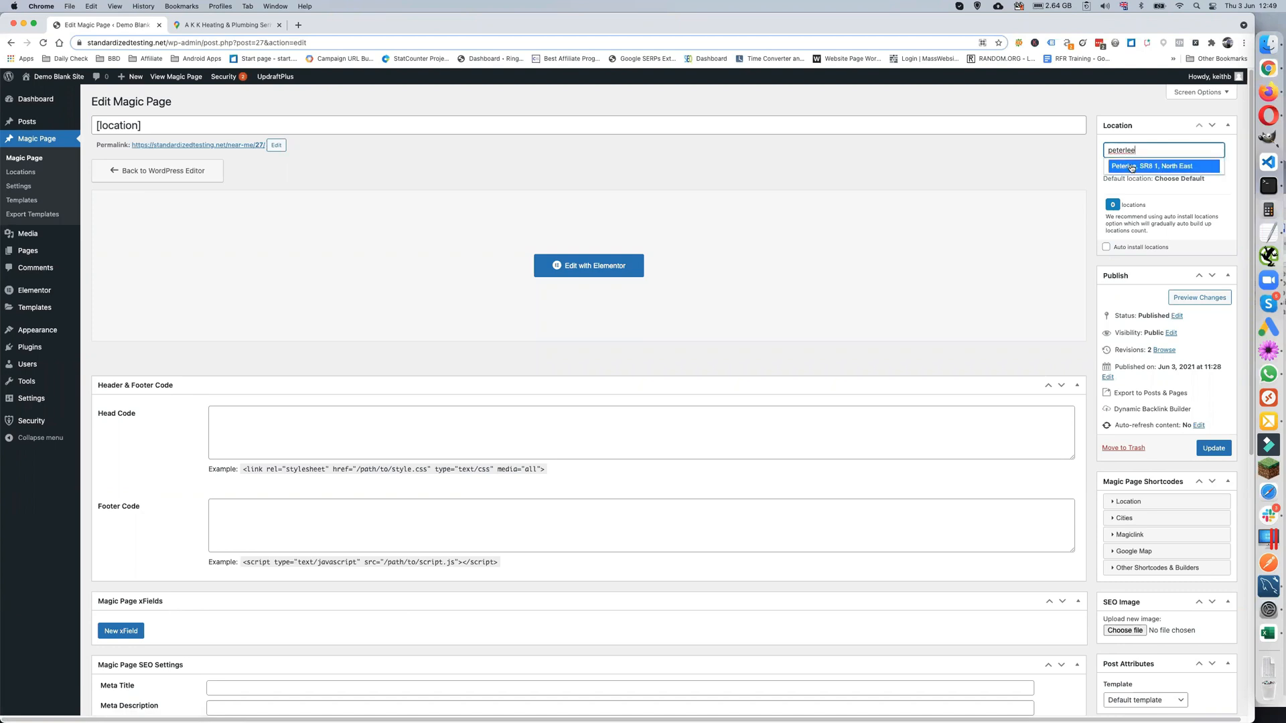
pyautogui.click(1131, 167)
pyautogui.doubleClick(1203, 197)
pyautogui.write('15')
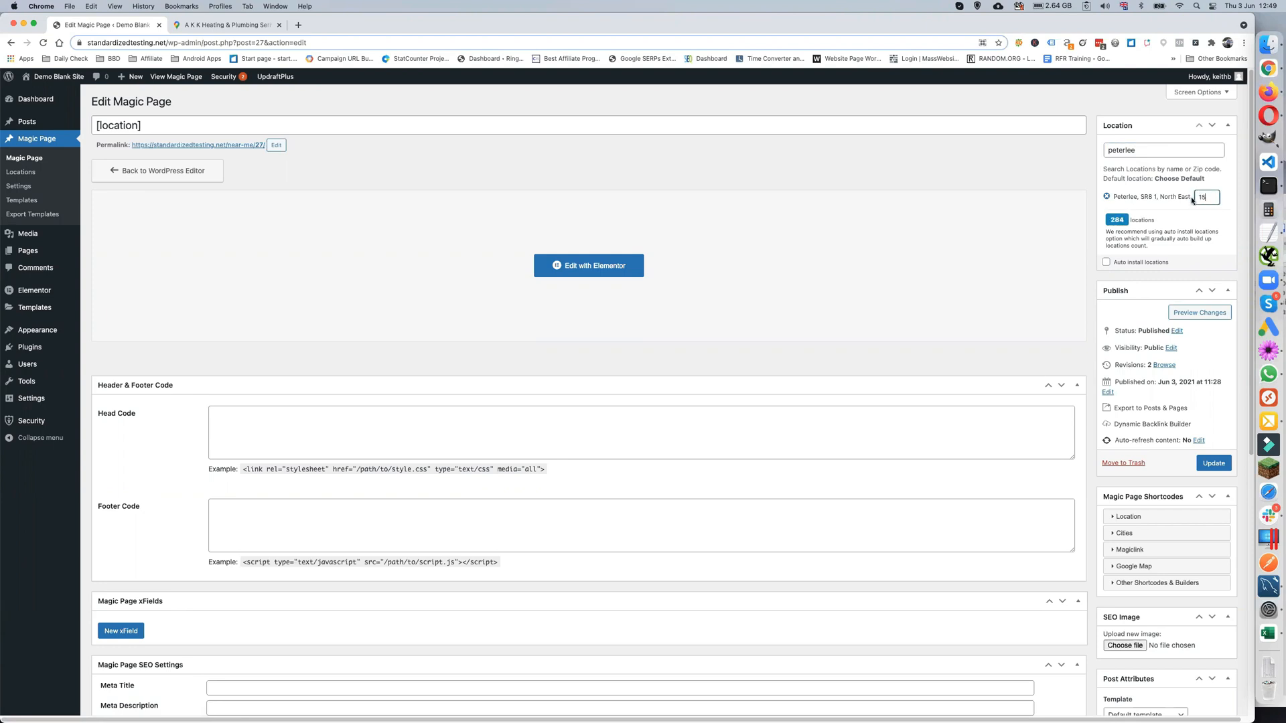
pyautogui.click(1156, 147)
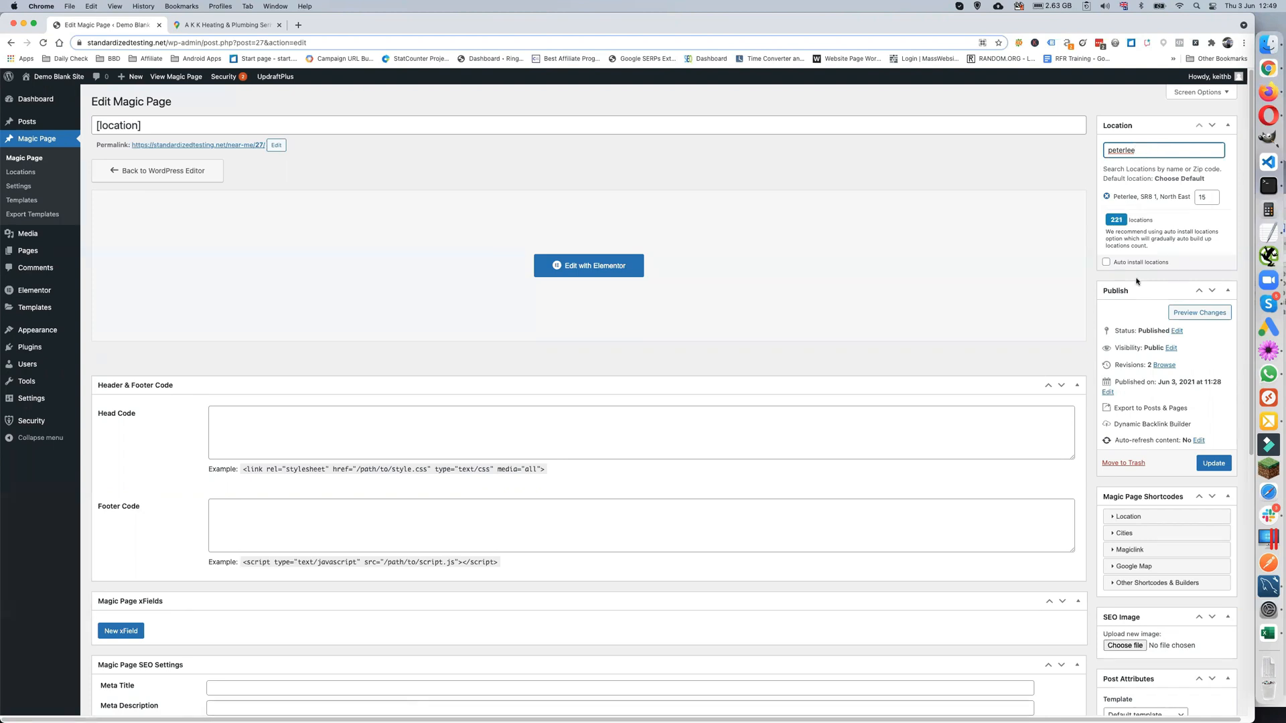
pyautogui.click(1214, 463)
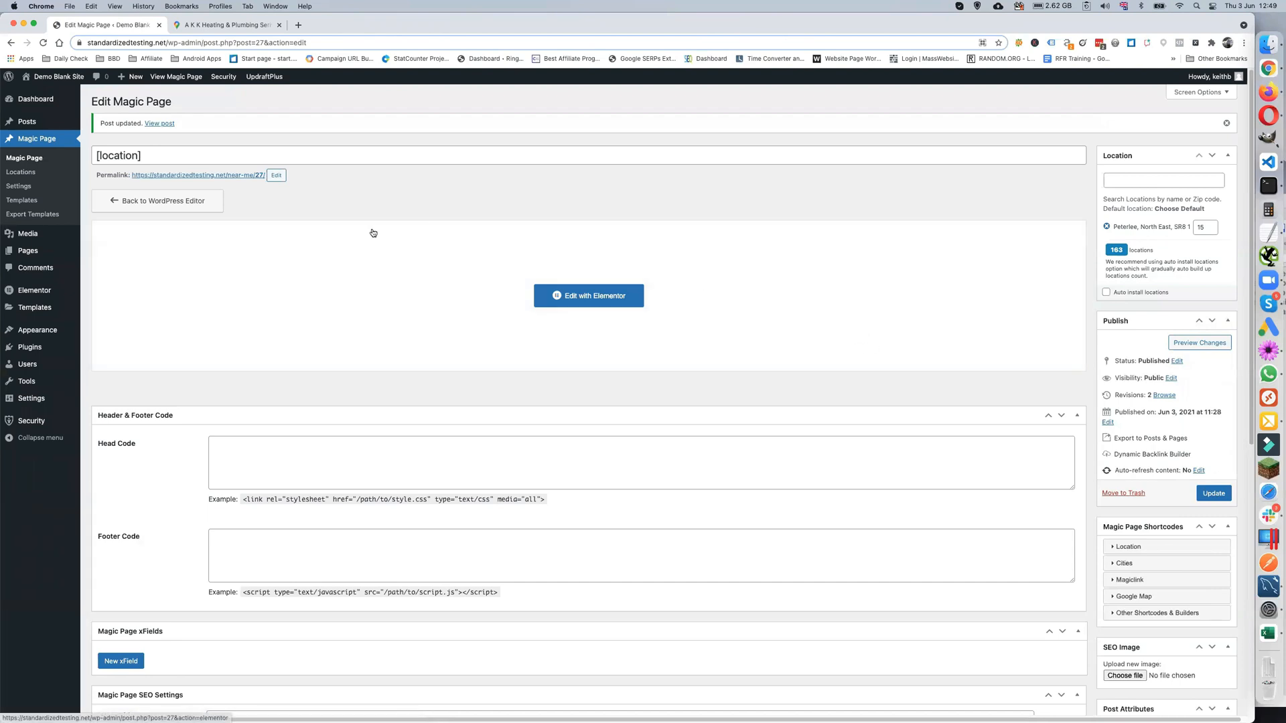
# Step: Open the Magic Page's permalink in a new browser tab and look over the Peterlee page content
pyautogui.rightClick(237, 176)
pyautogui.click(247, 181)
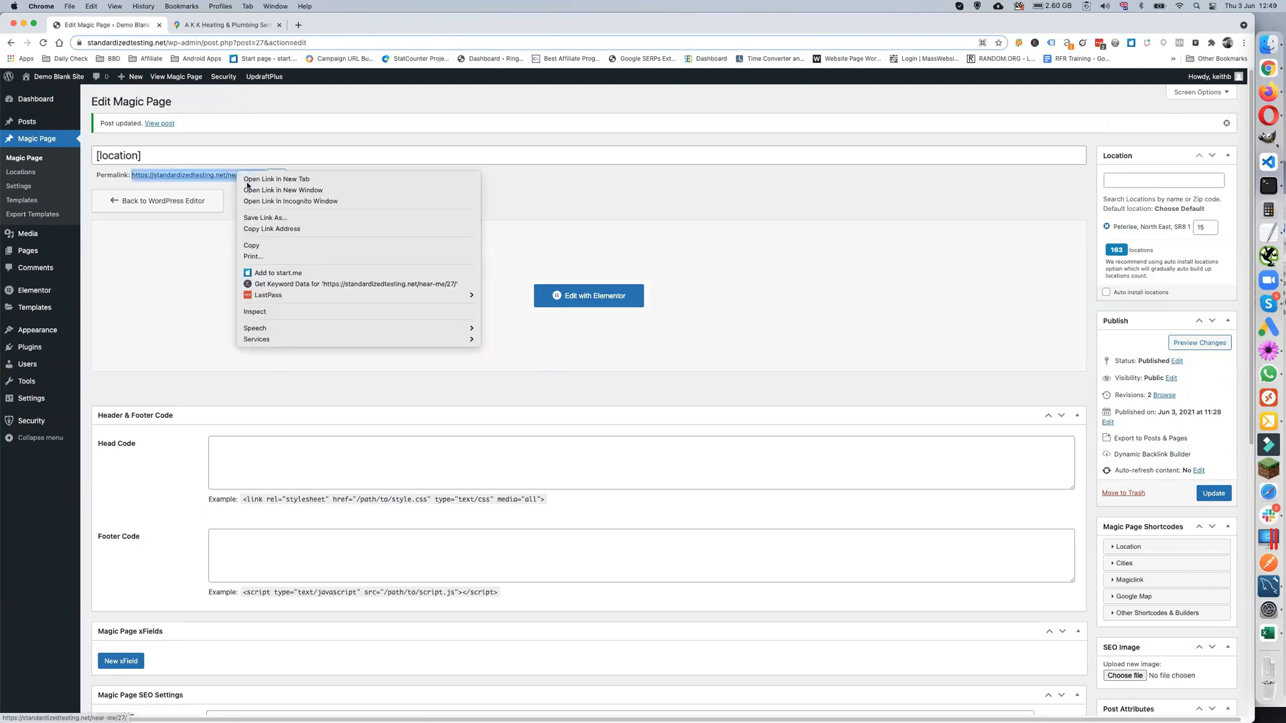
pyautogui.click(220, 20)
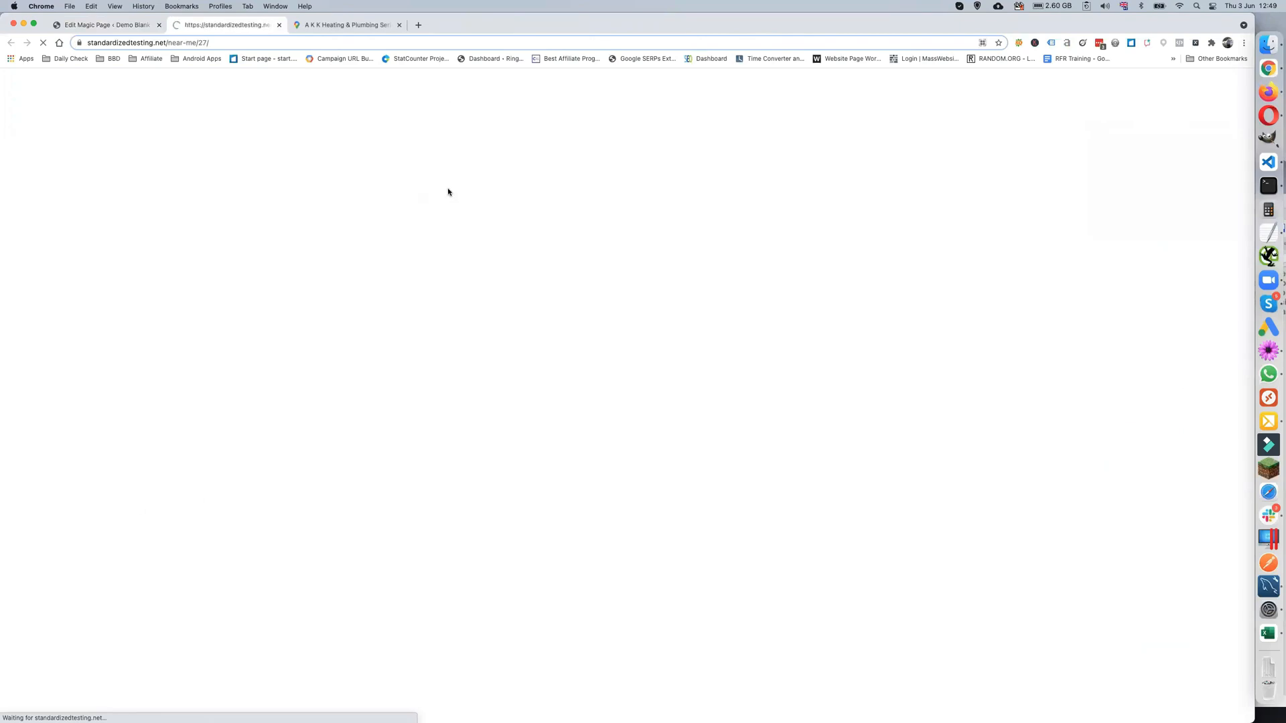
pyautogui.scroll(-6, 374, 220)
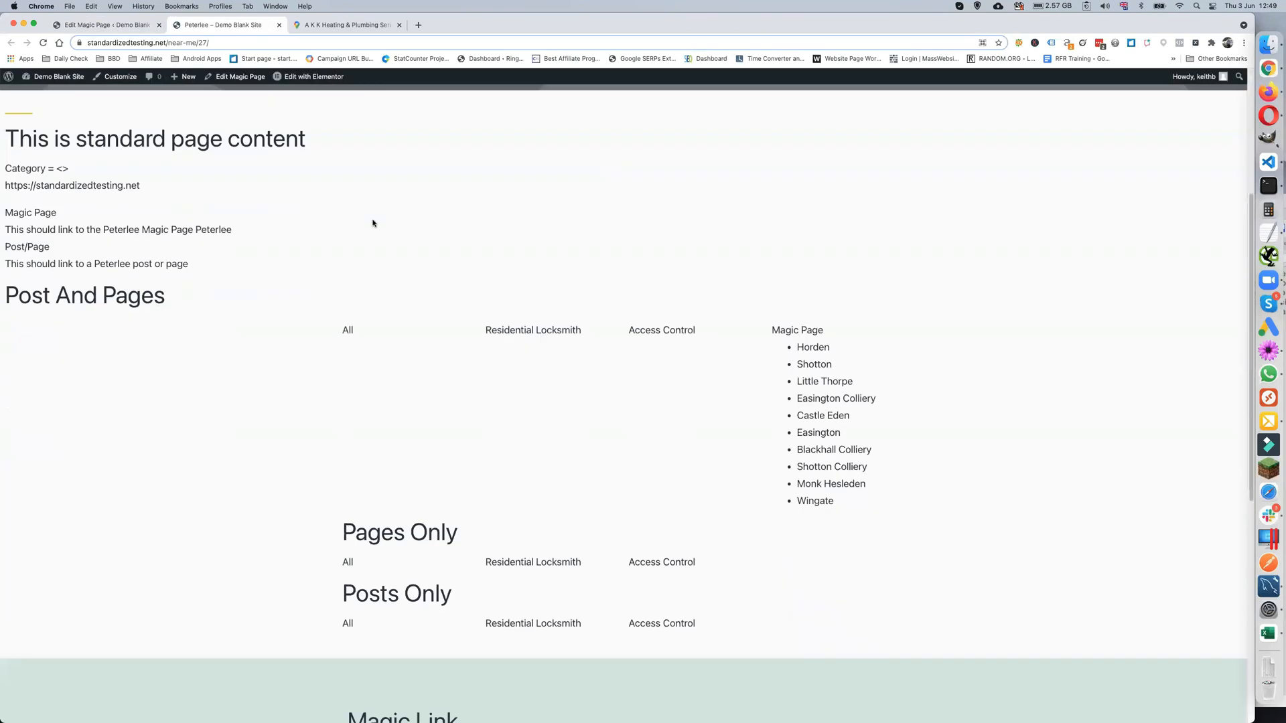
pyautogui.scroll(7, 372, 220)
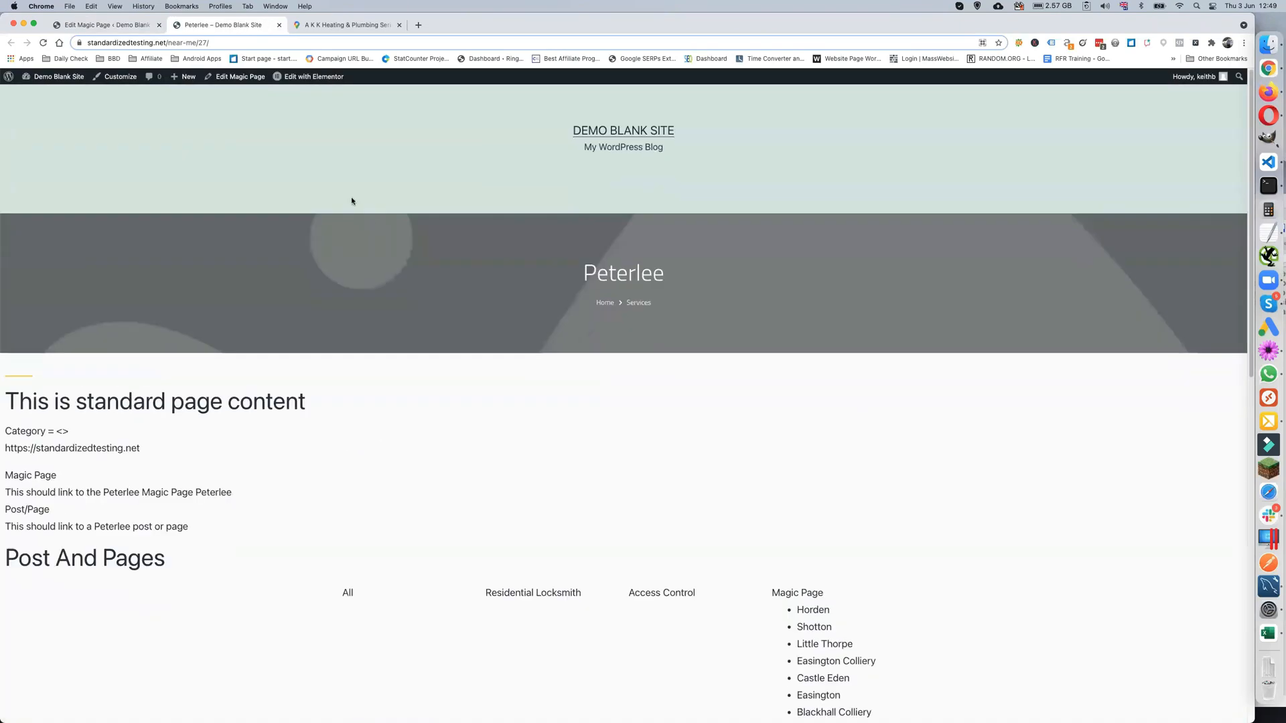
# Step: Return to the Magic Page edit screen and copy the Local Data custom meta field shortcode from the Location shortcodes
pyautogui.click(100, 26)
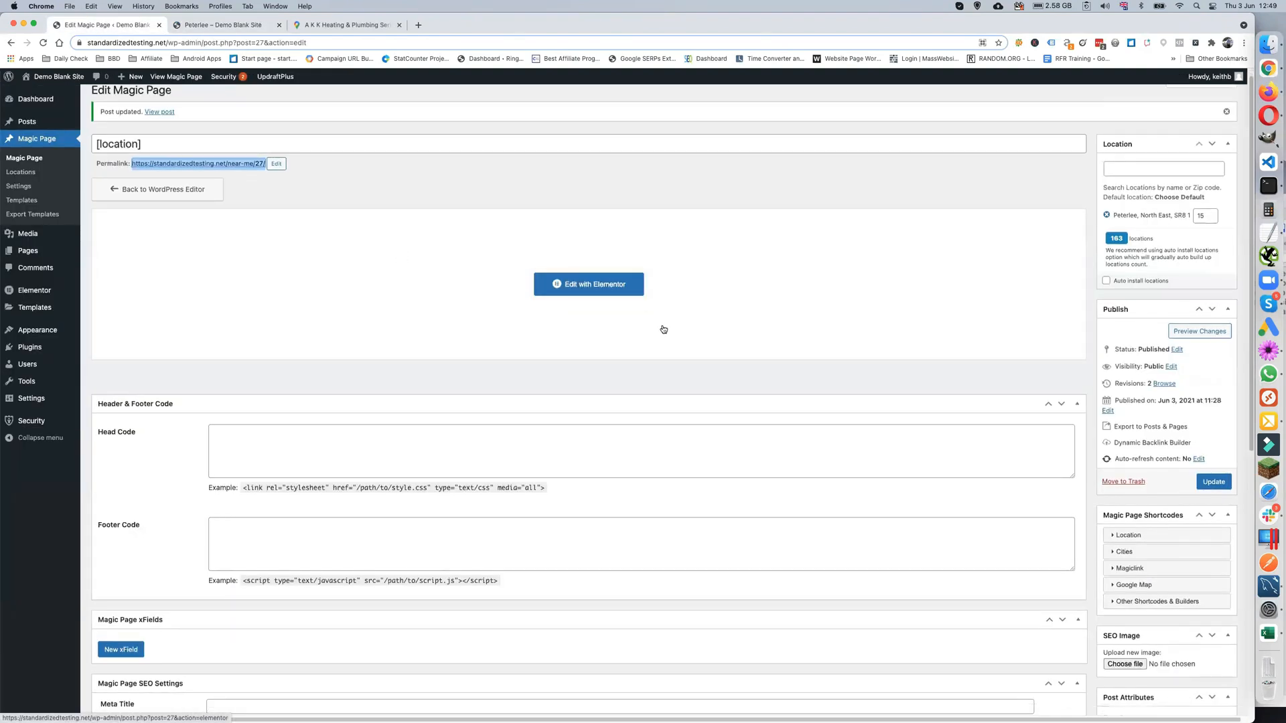
pyautogui.click(1132, 535)
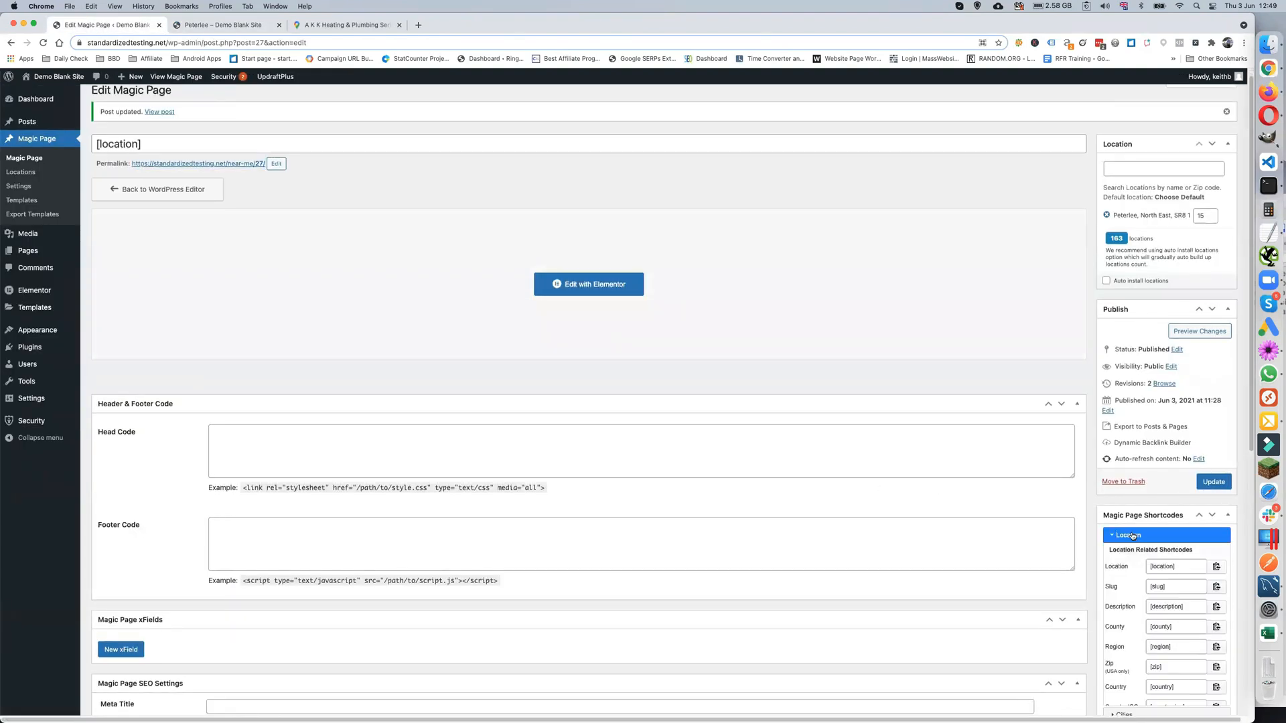
pyautogui.scroll(-5, 1131, 535)
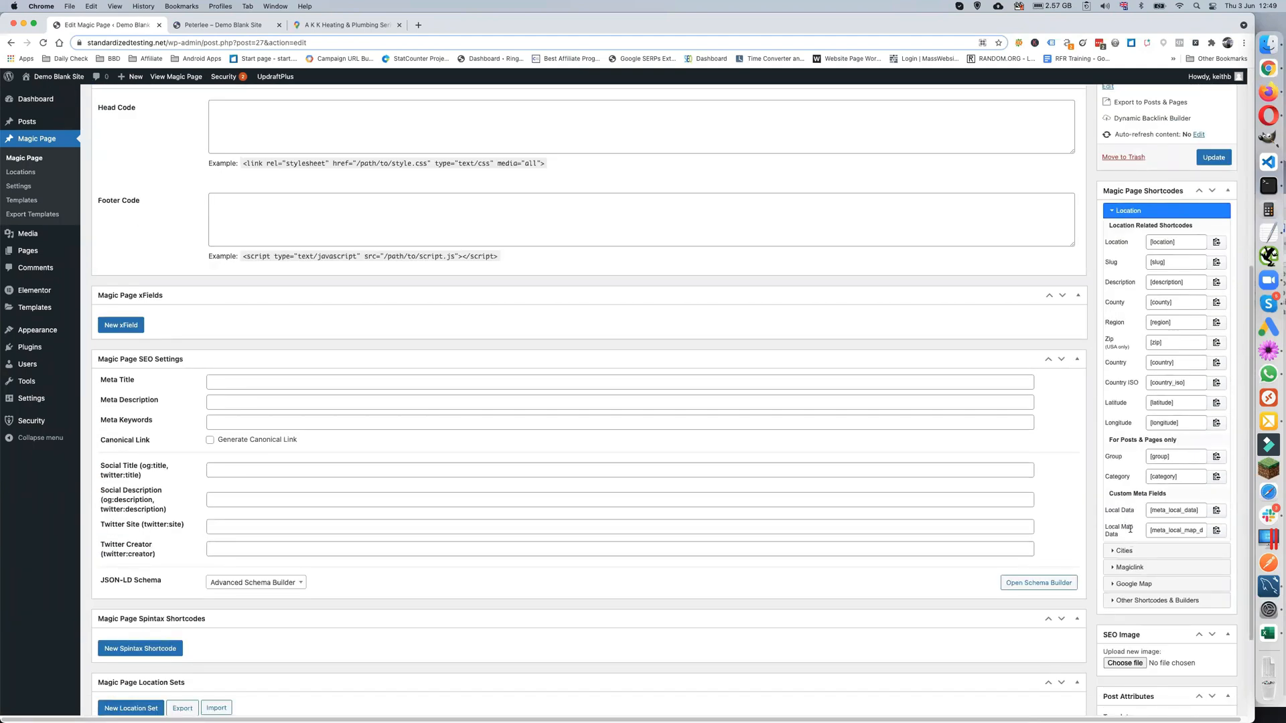
pyautogui.scroll(-1, 1151, 492)
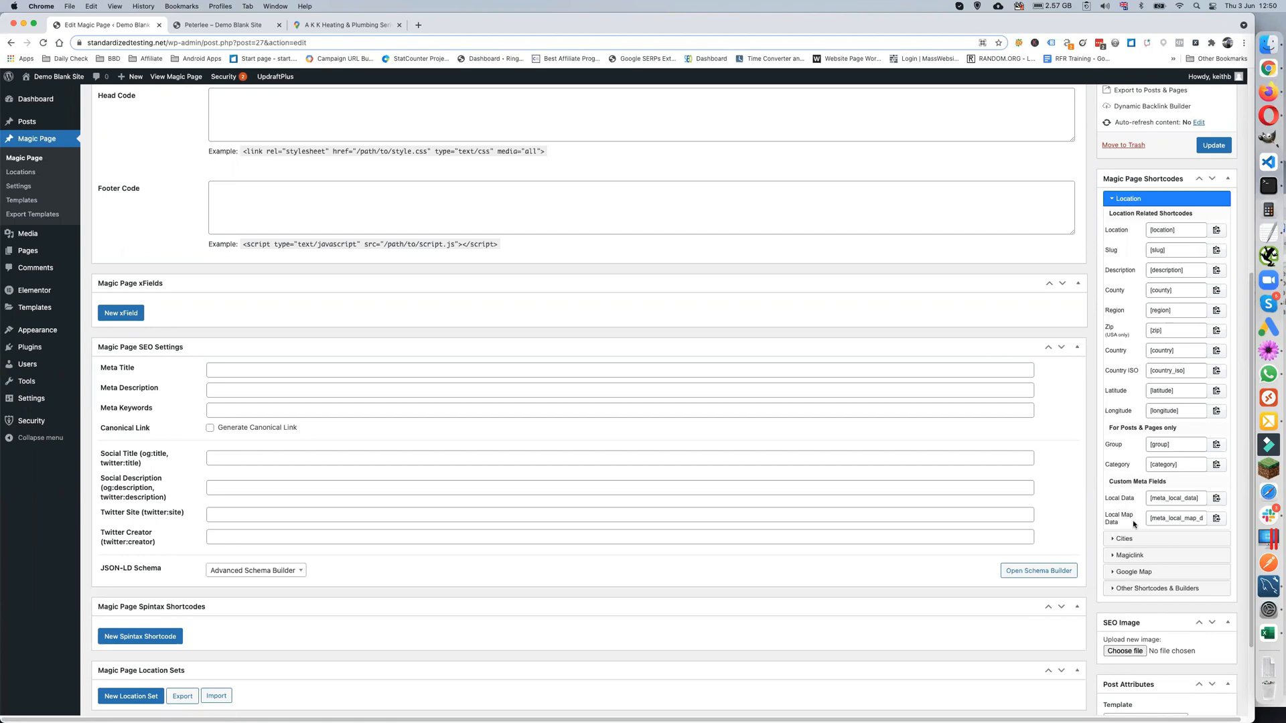
pyautogui.click(1218, 500)
pyautogui.press('super+c')
# Step: Edit the Peterlee page with Elementor and add a Text Editor widget above the standard content heading reading "Local Data = [meta_local_data]"
pyautogui.click(213, 25)
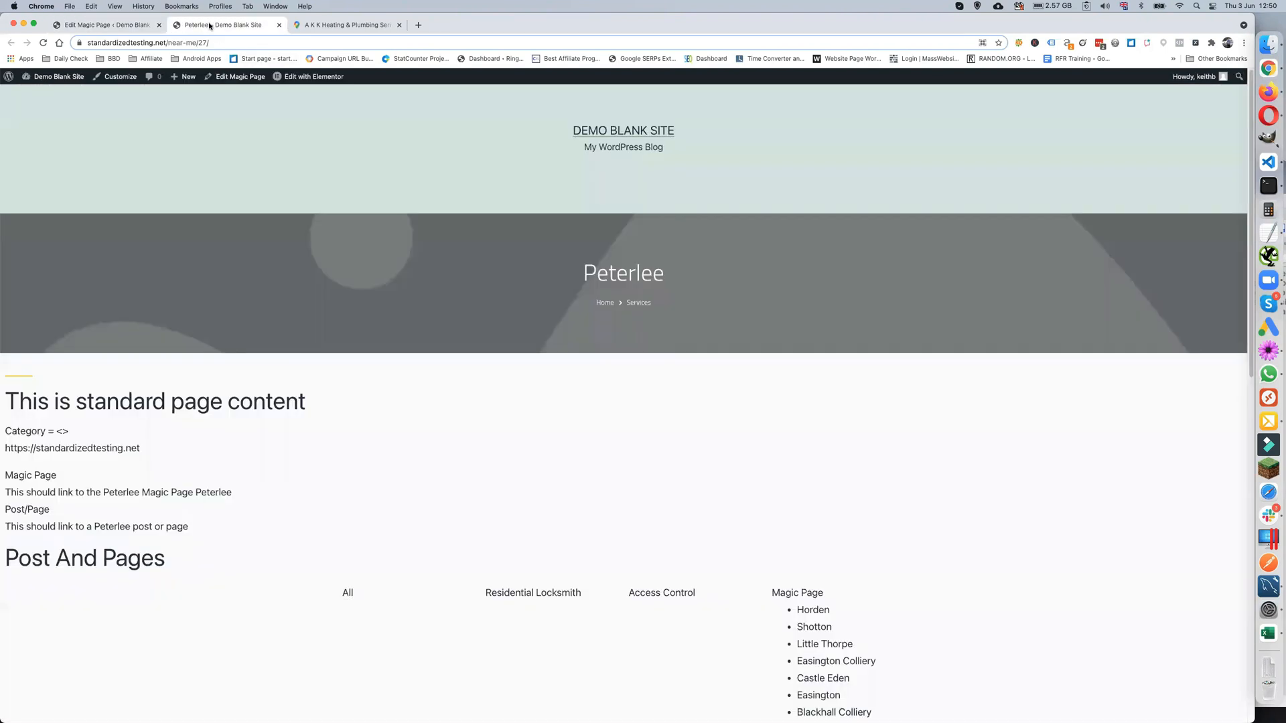
pyautogui.click(313, 77)
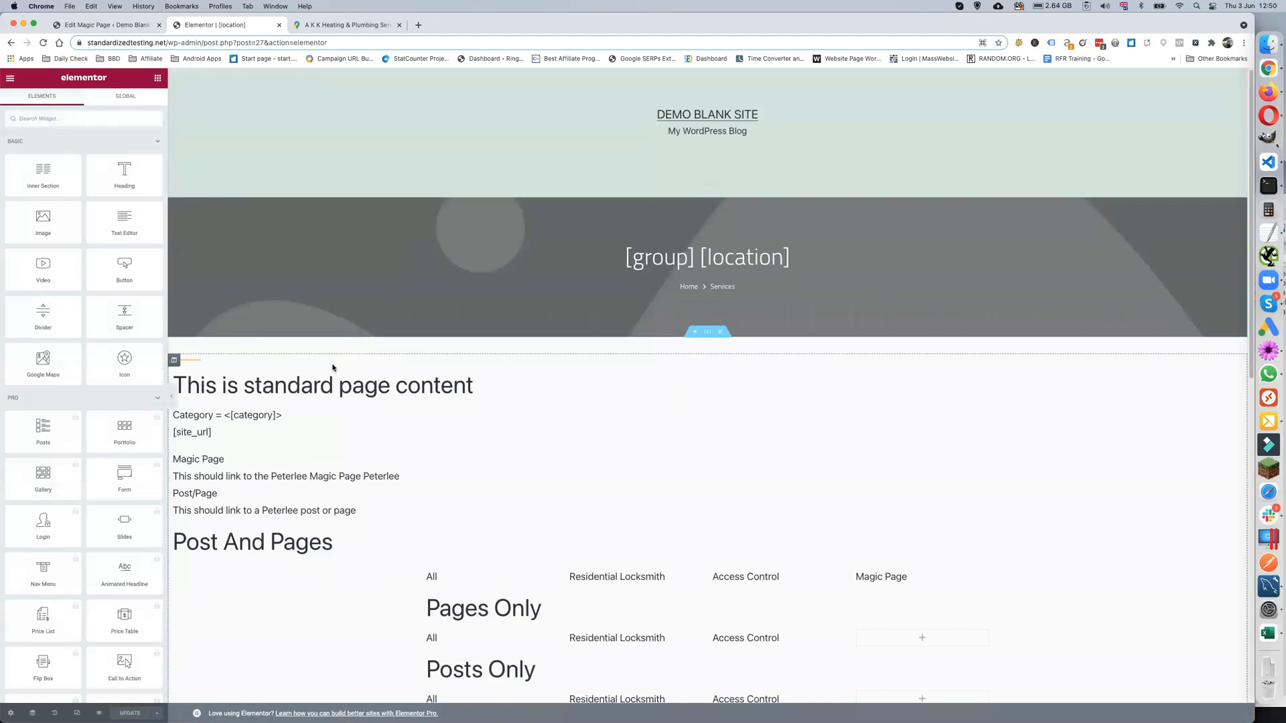
pyautogui.moveTo(117, 222); pyautogui.dragTo(345, 383)
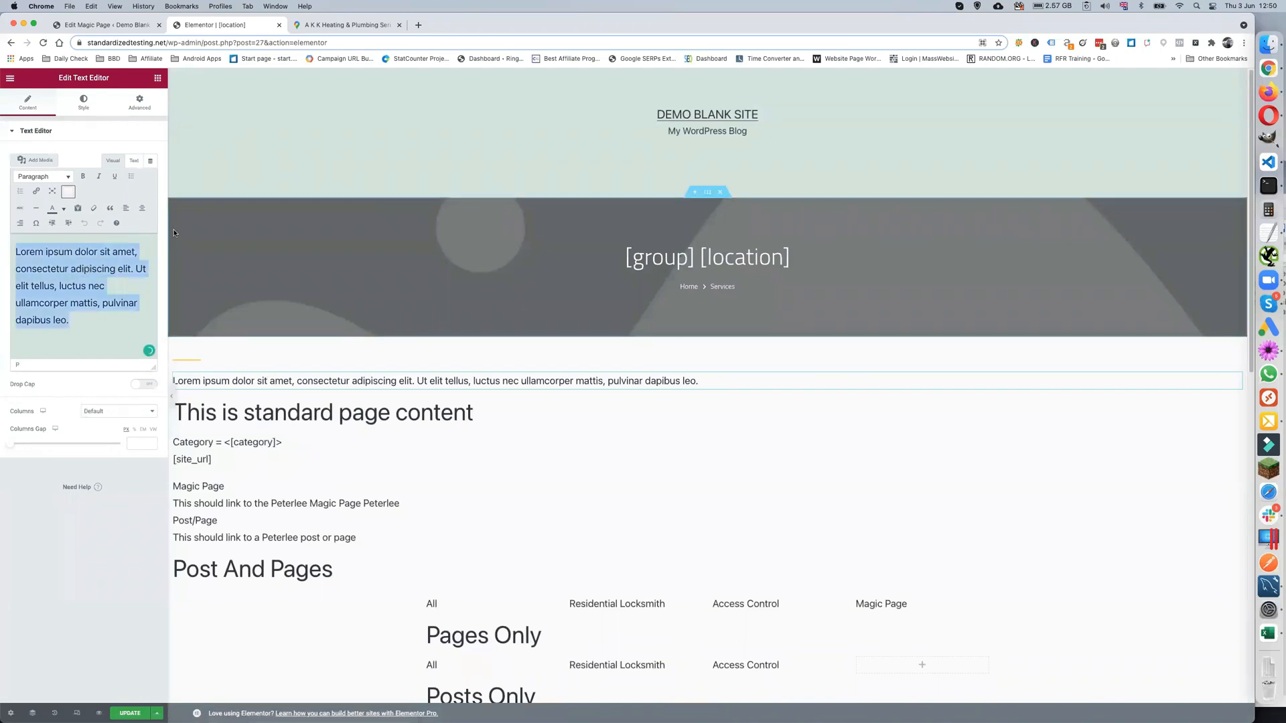
pyautogui.moveTo(169, 232); pyautogui.dragTo(327, 228)
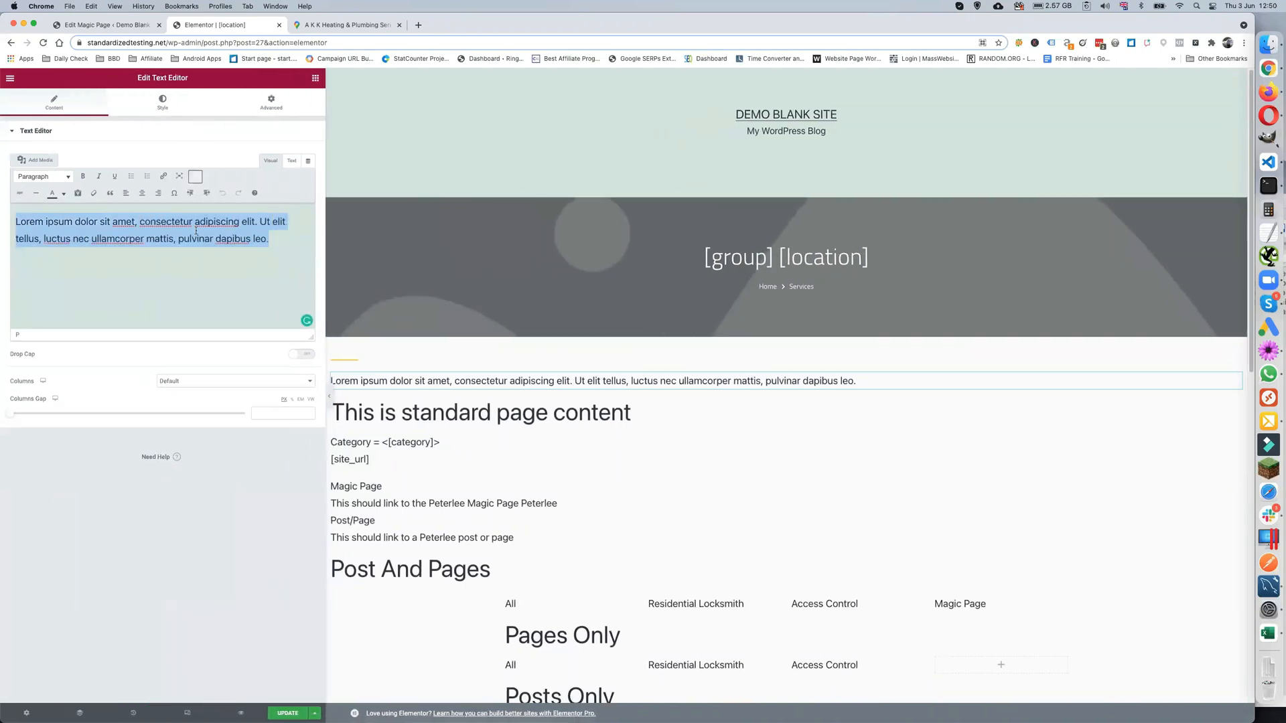
pyautogui.write('Local')
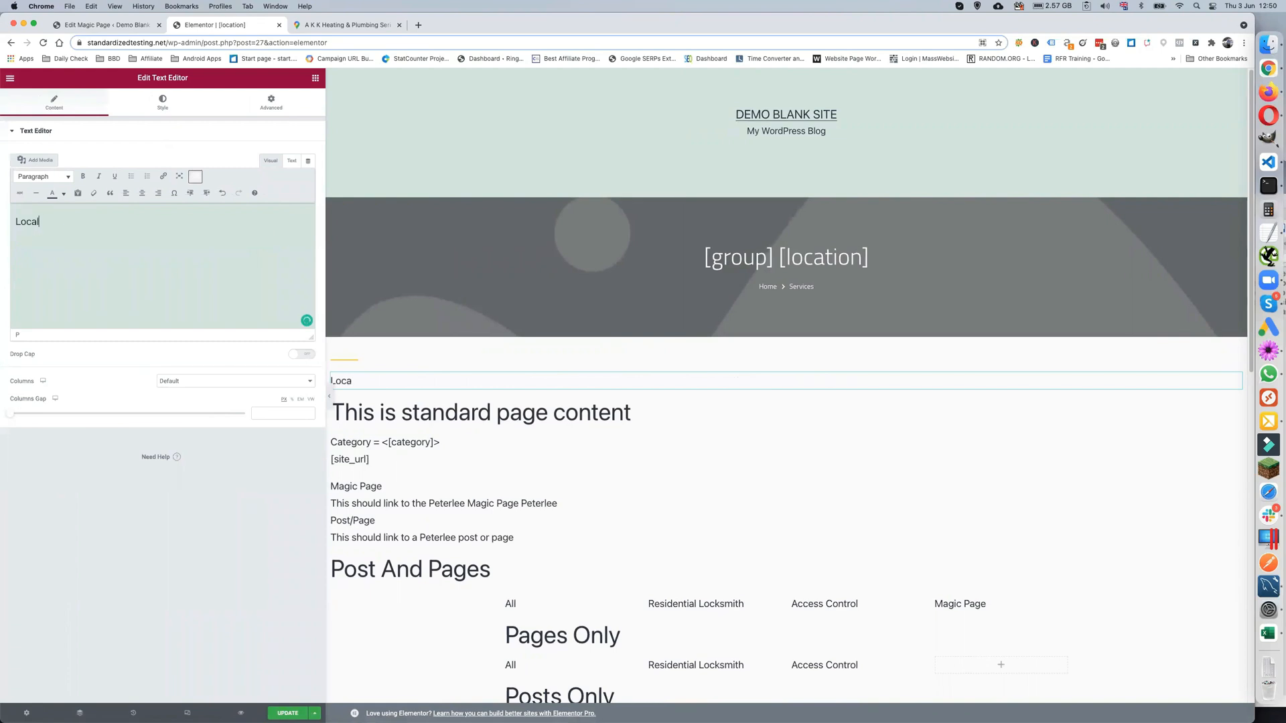
pyautogui.write(' Data =')
pyautogui.press('super+v')
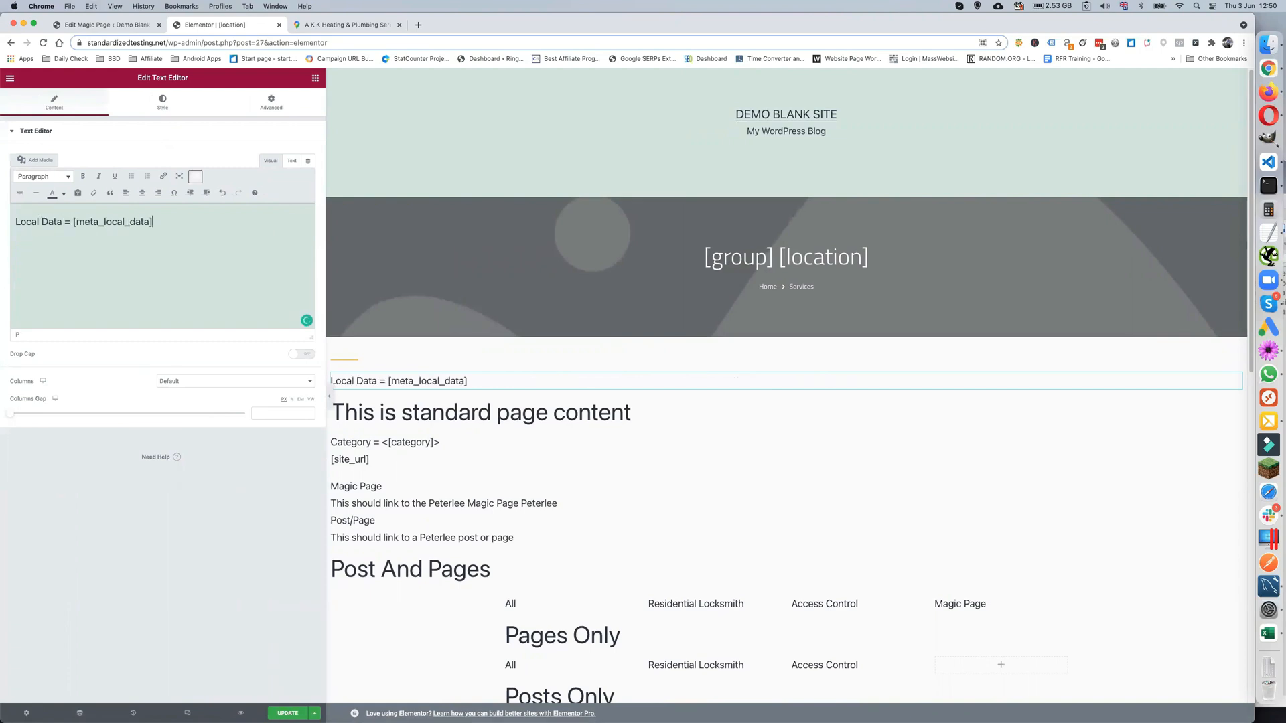
# Step: Add the lines "Local Map Data =" and "[meta_local_map_data]" to the text widget and update the page
pyautogui.press('Return')
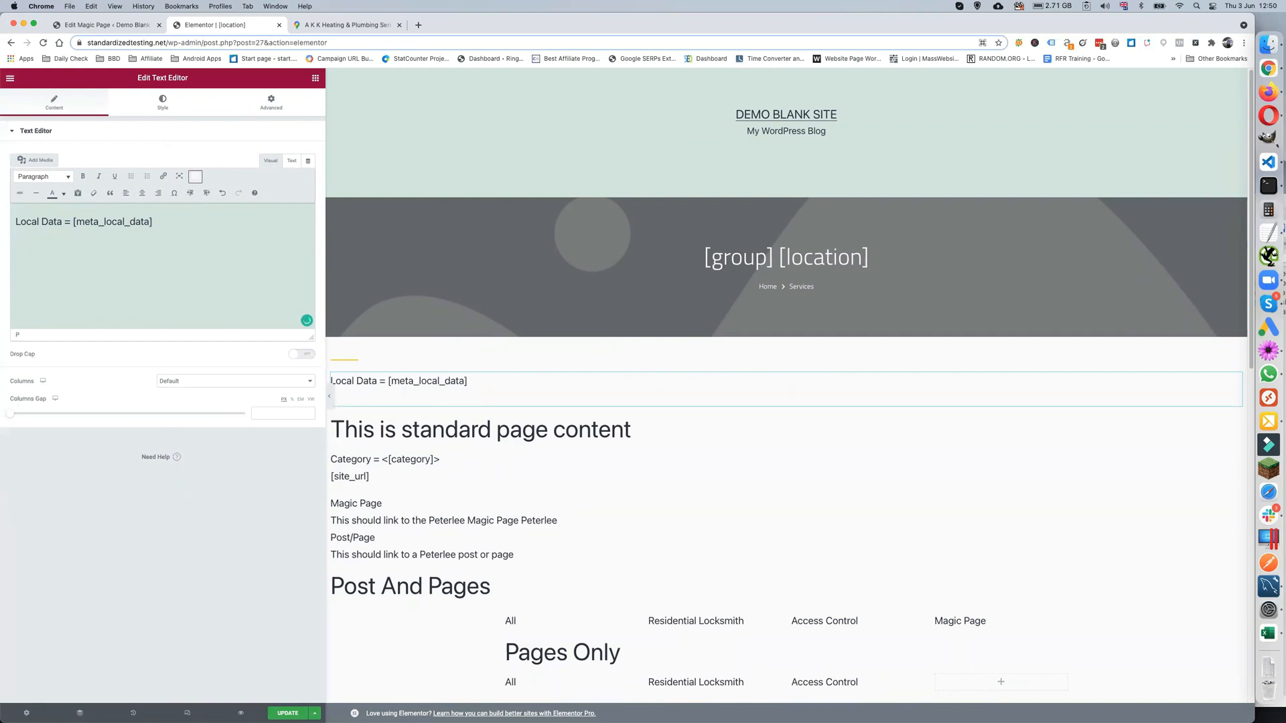
pyautogui.write('Local Map Data =')
pyautogui.press('Return')
pyautogui.press('super+v')
pyautogui.click(73, 275)
pyautogui.write('map')
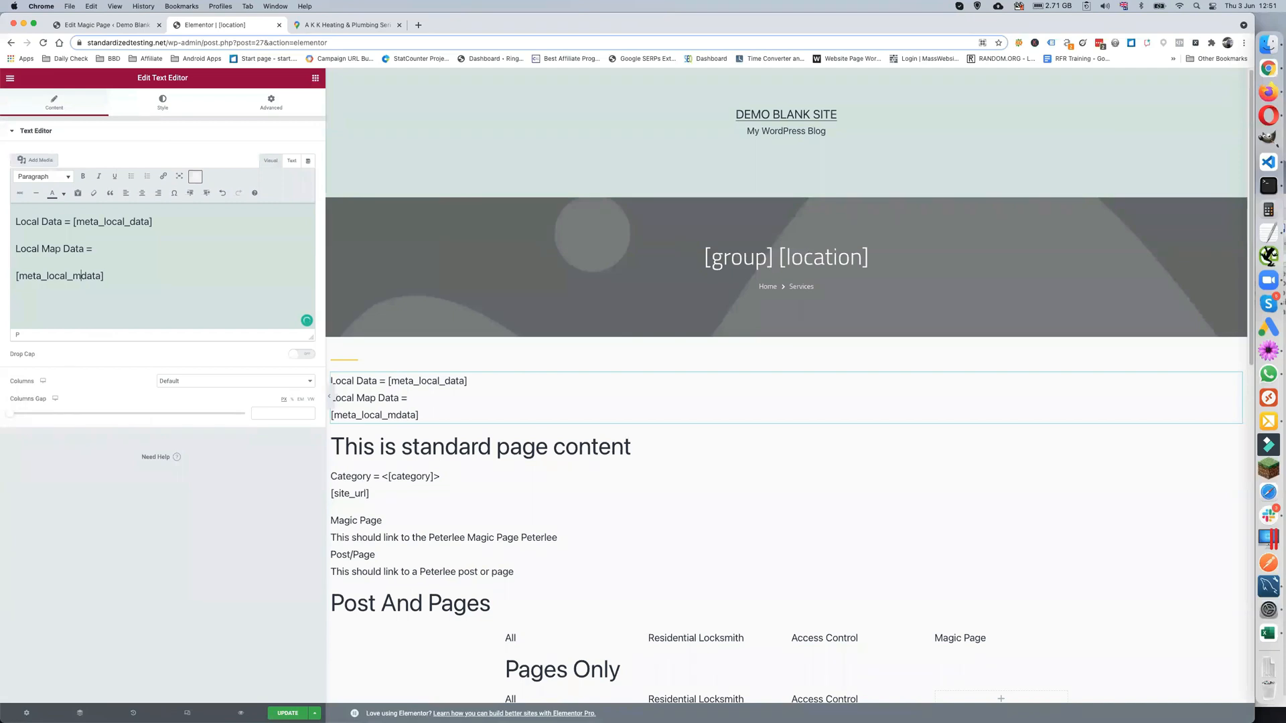
pyautogui.write('_')
pyautogui.click(136, 277)
pyautogui.click(276, 713)
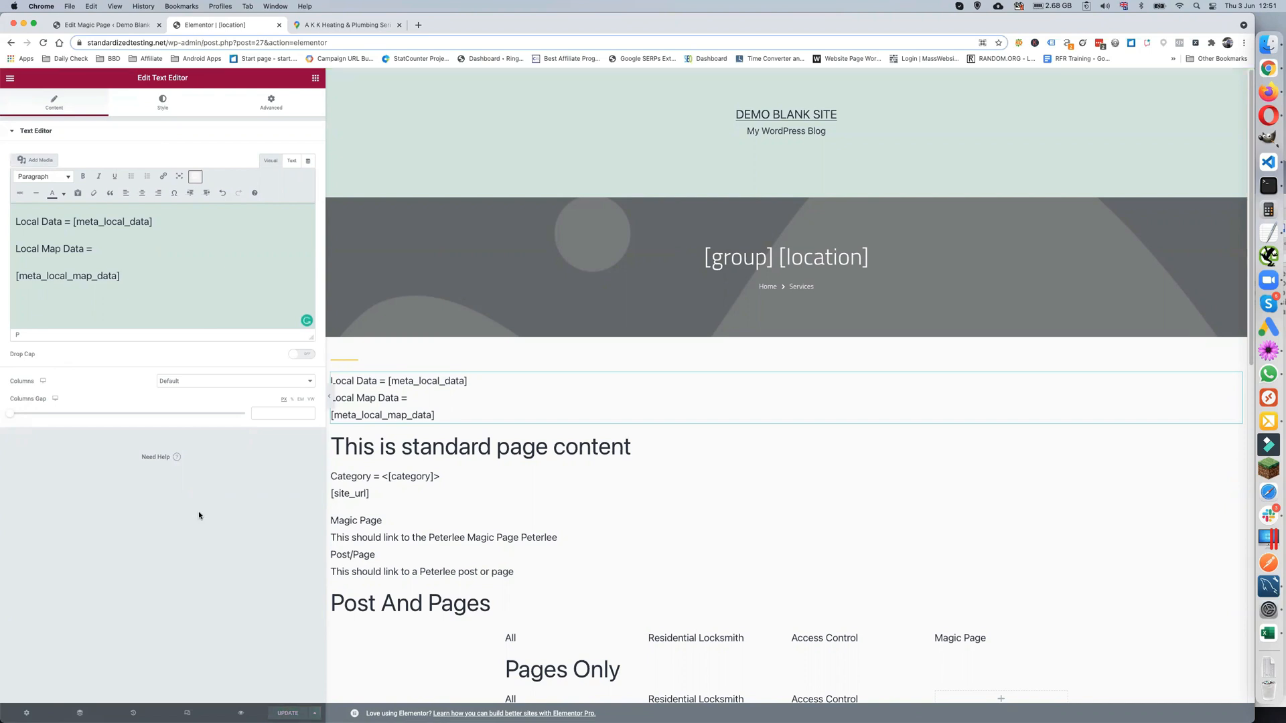
# Step: Add a final line "[cities]" to the text widget and update the page
pyautogui.click(151, 279)
pyautogui.press('Return')
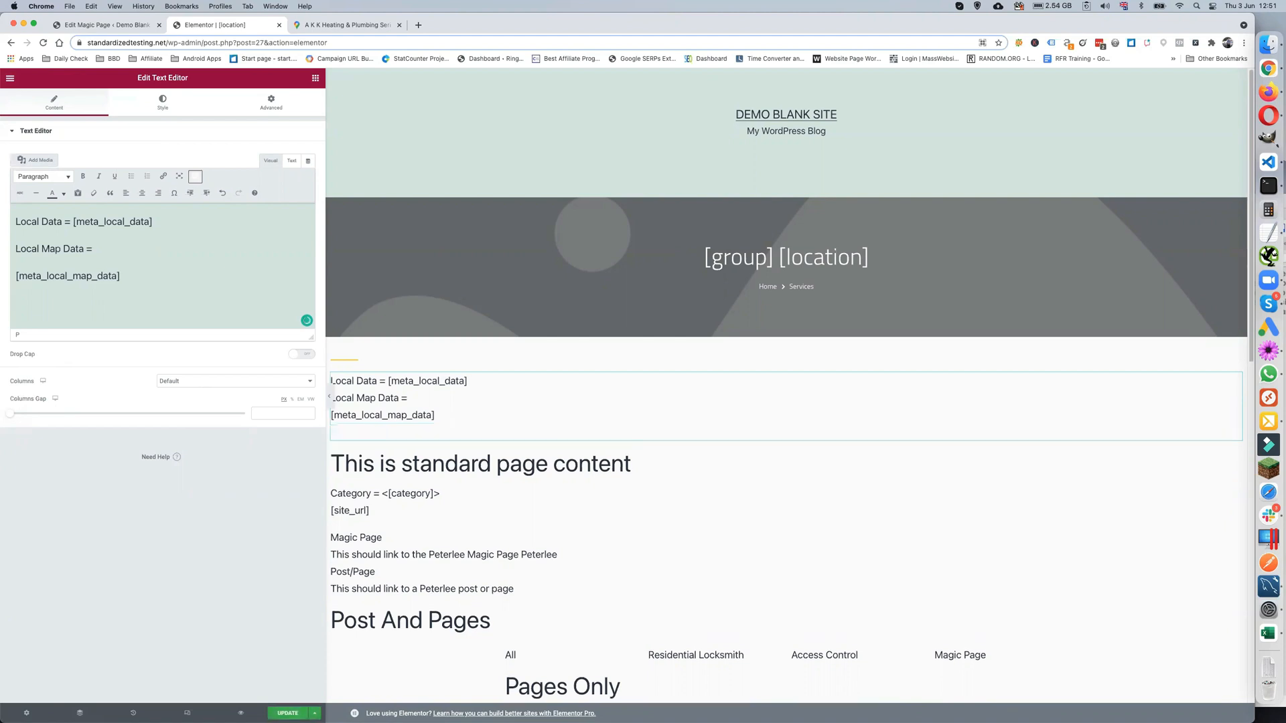
pyautogui.write('[cities]')
pyautogui.click(288, 713)
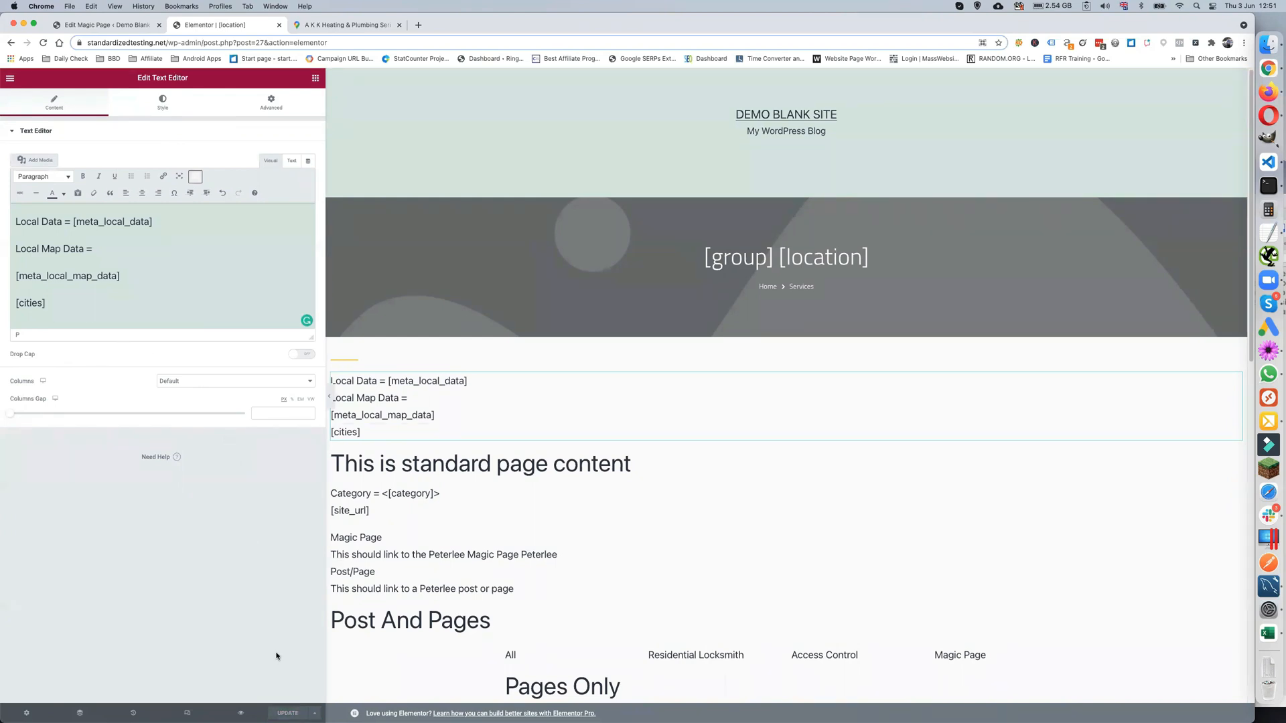
# Step: Preview the page and compare the local data and map on the linked Horden and Peterlee pages
pyautogui.click(241, 713)
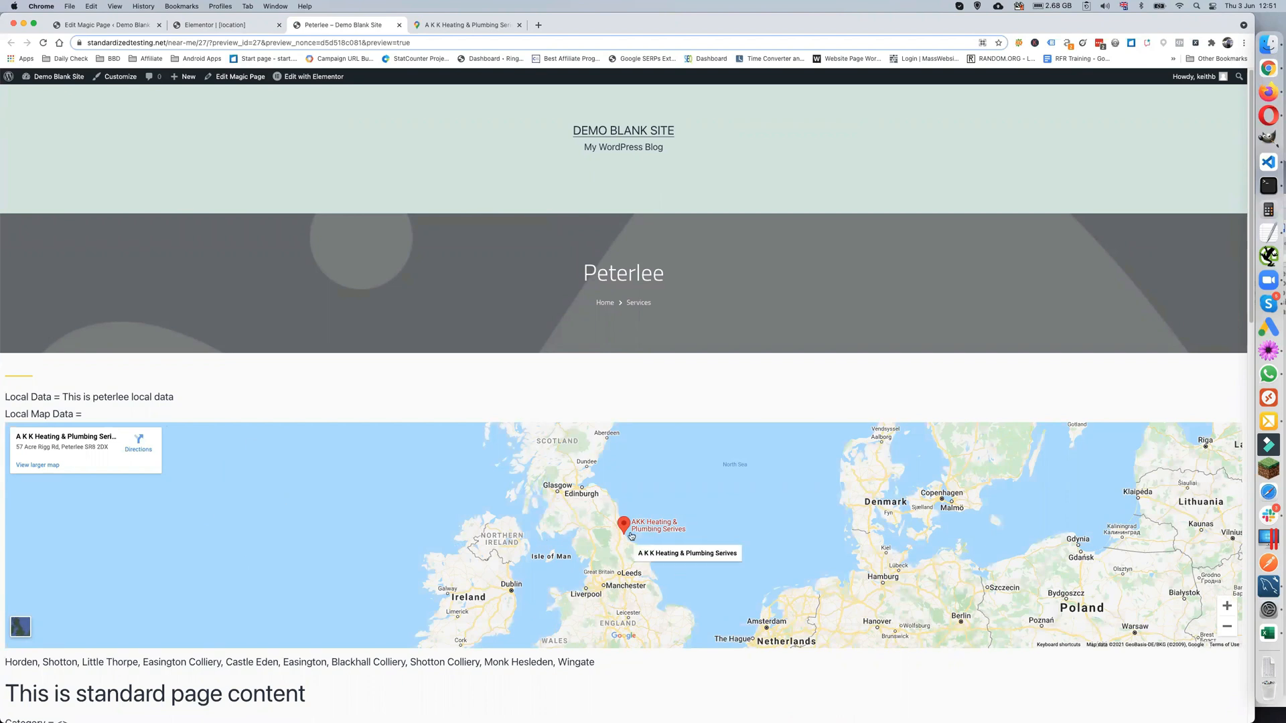
pyautogui.scroll(-3, 628, 533)
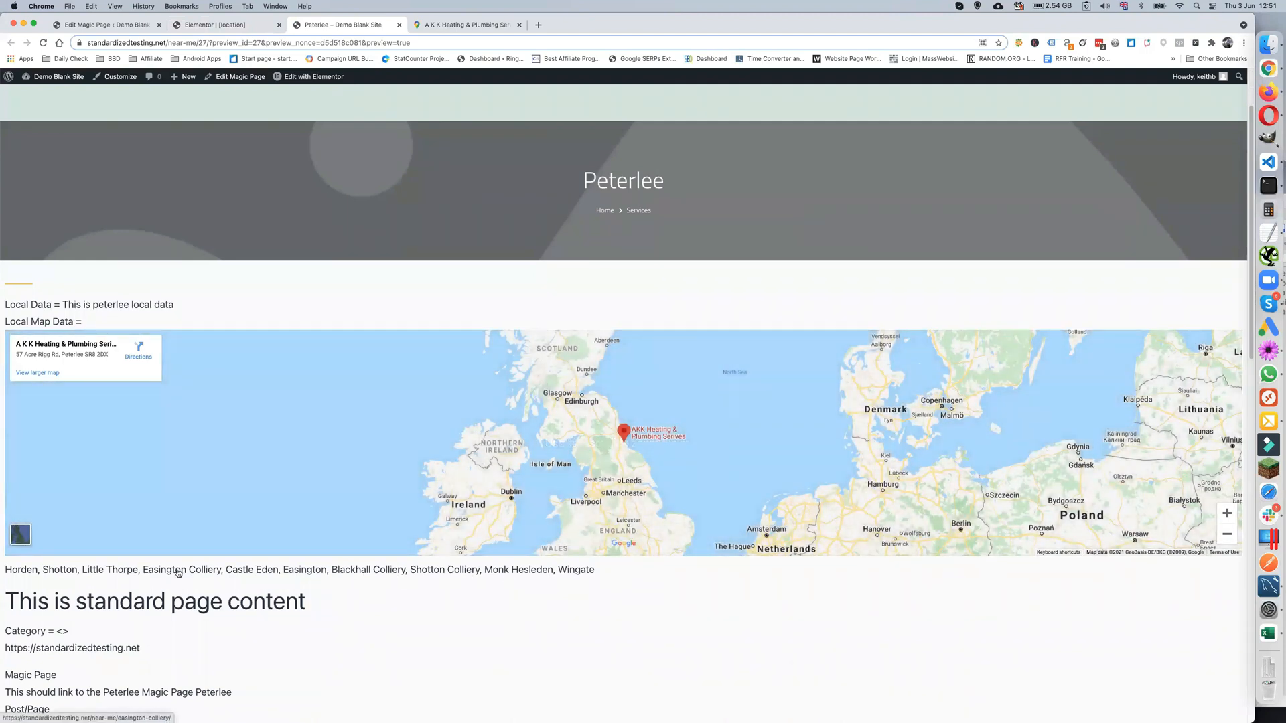
pyautogui.click(26, 571)
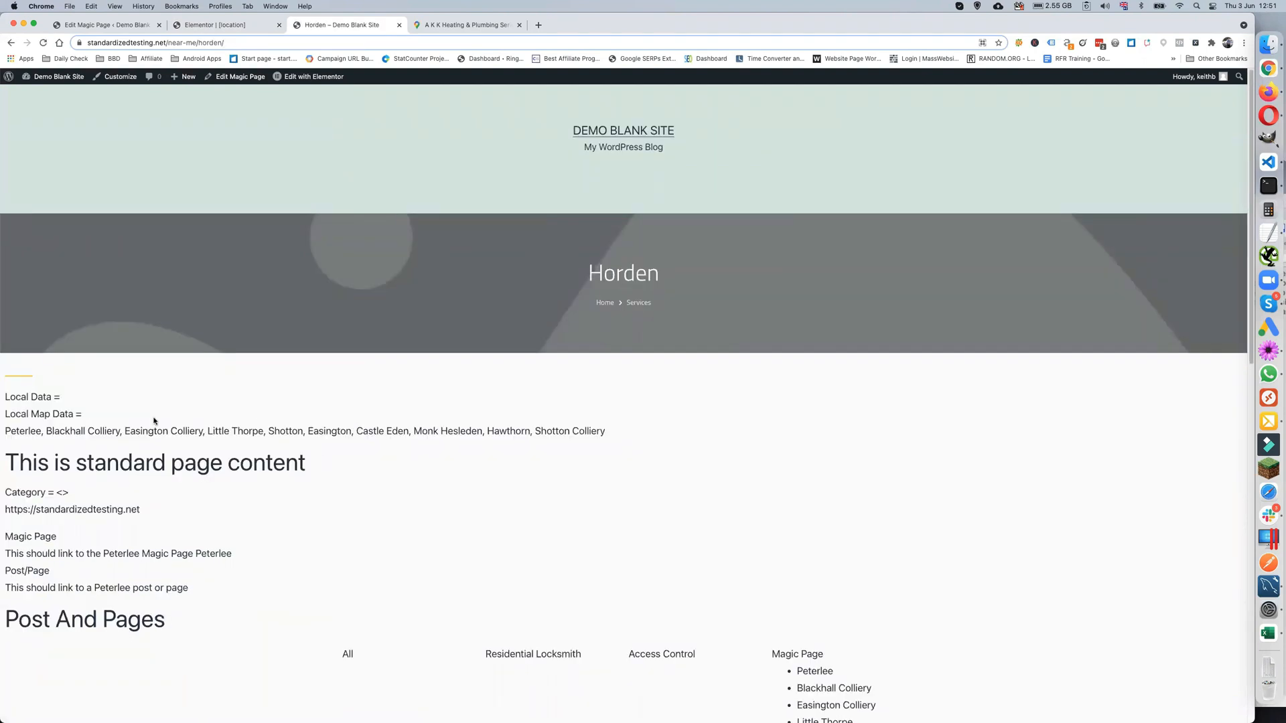
pyautogui.click(28, 432)
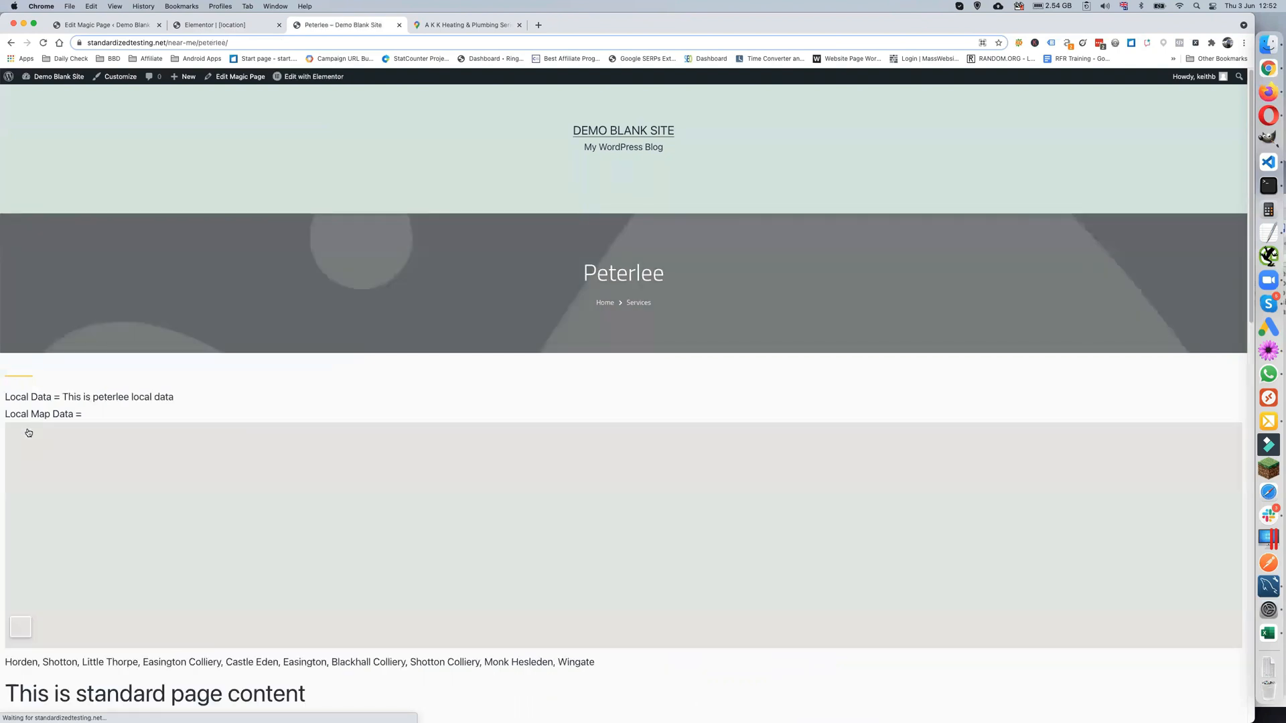
# Step: Open the Acklam location for editing and enter "This" in its Local Data field
pyautogui.click(131, 27)
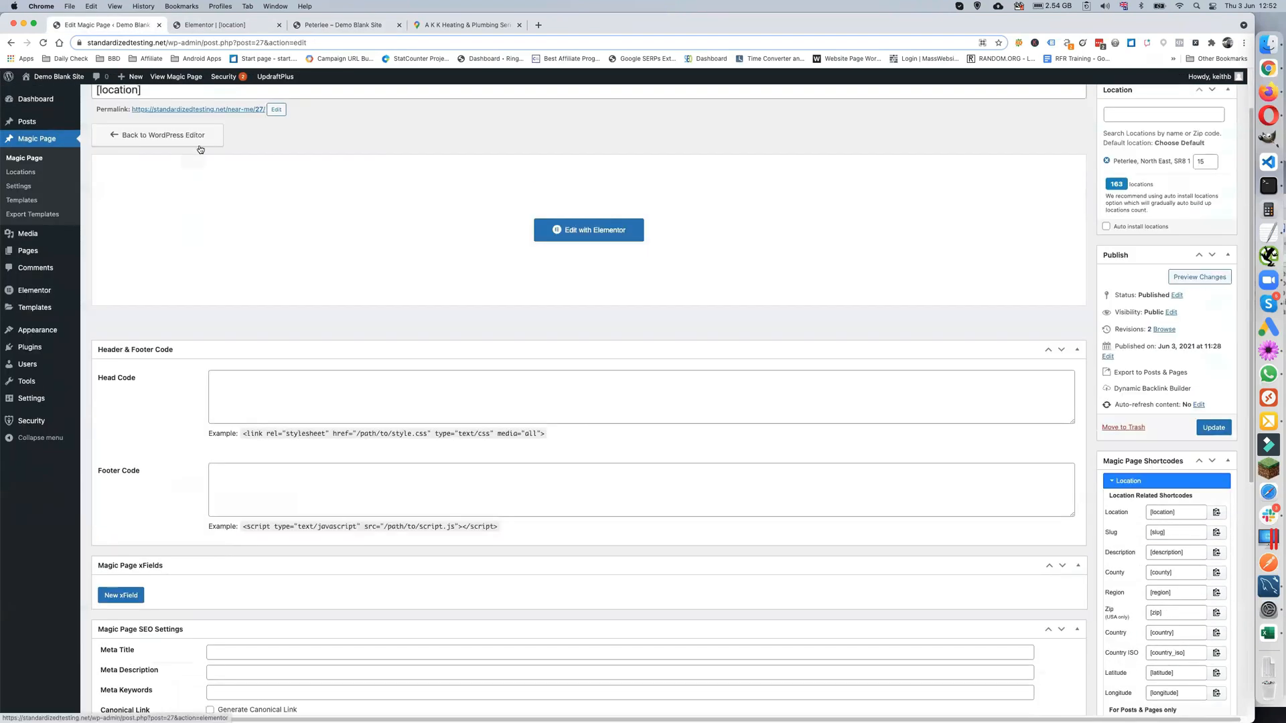
pyautogui.click(30, 176)
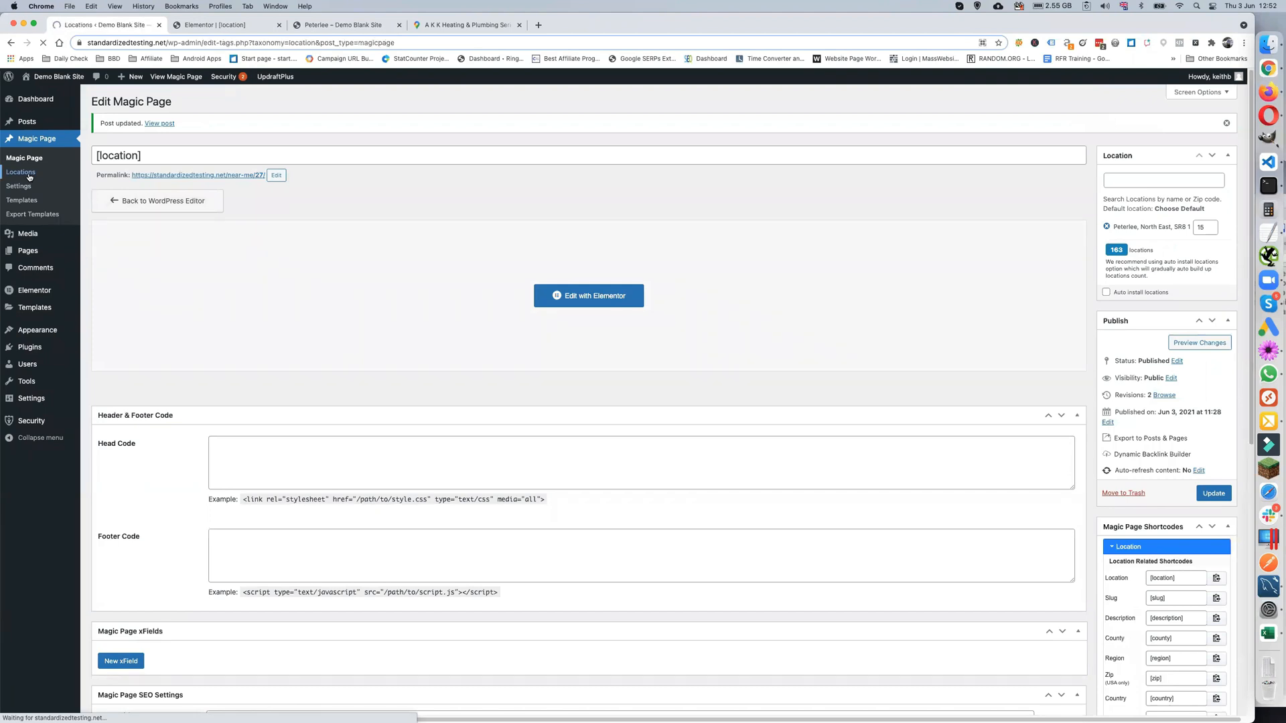
pyautogui.click(524, 189)
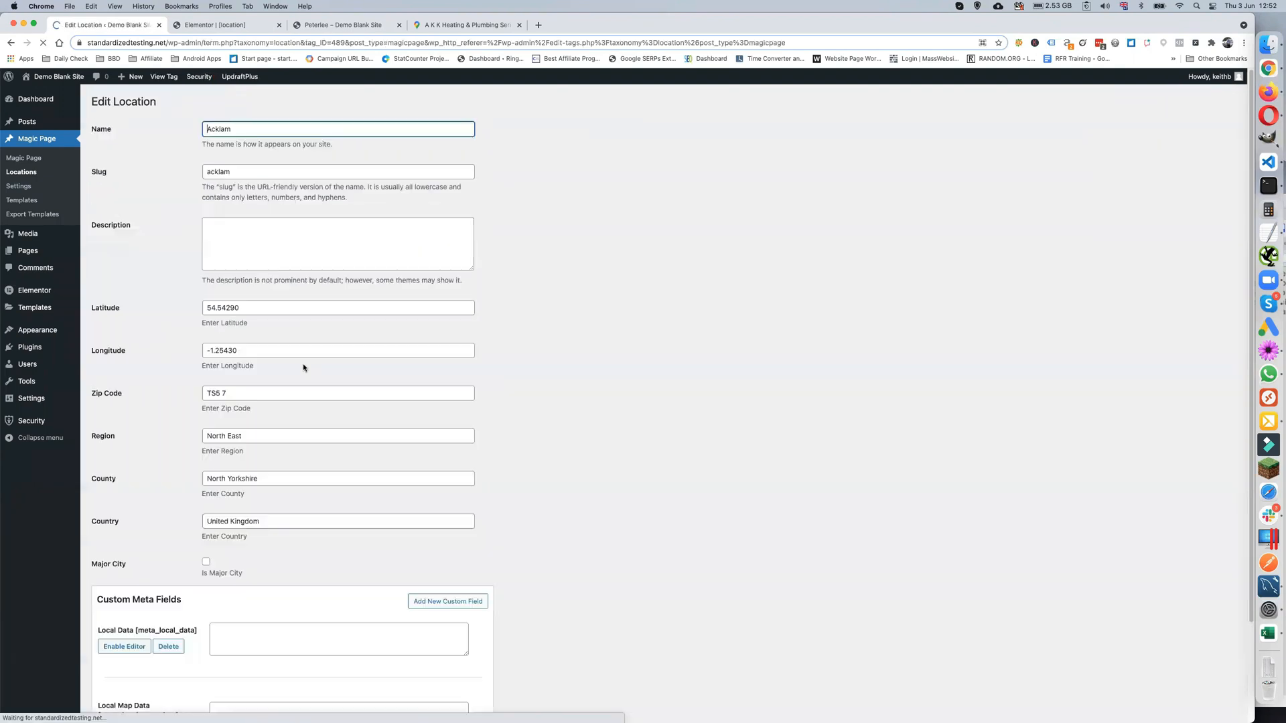
pyautogui.scroll(-3, 301, 367)
pyautogui.click(249, 524)
pyautogui.write('This')
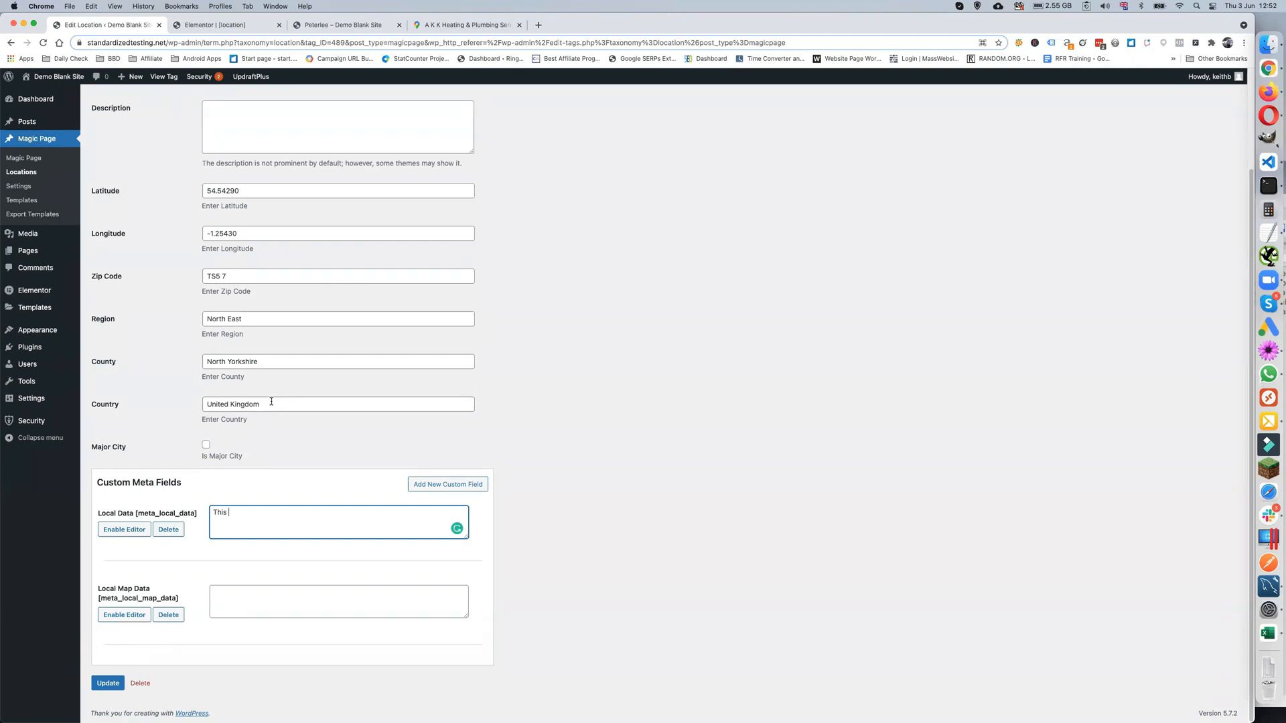
pyautogui.scroll(1, 265, 404)
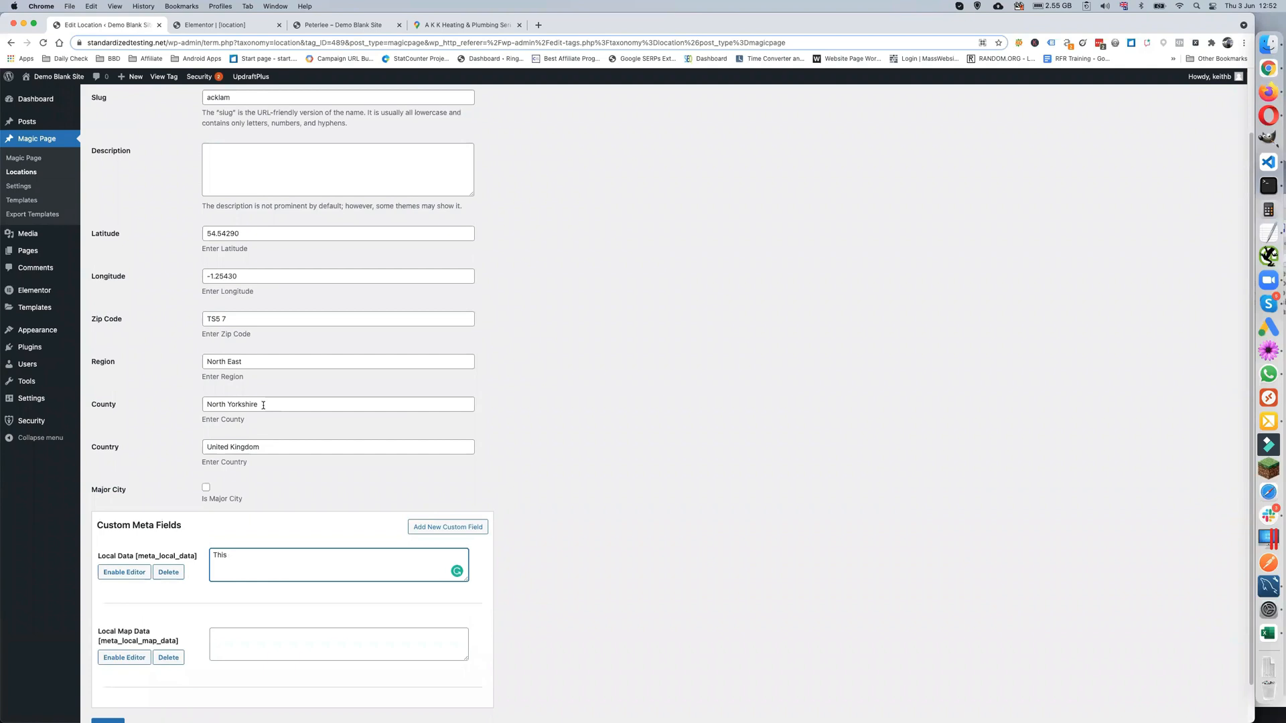
pyautogui.scroll(-1, 263, 405)
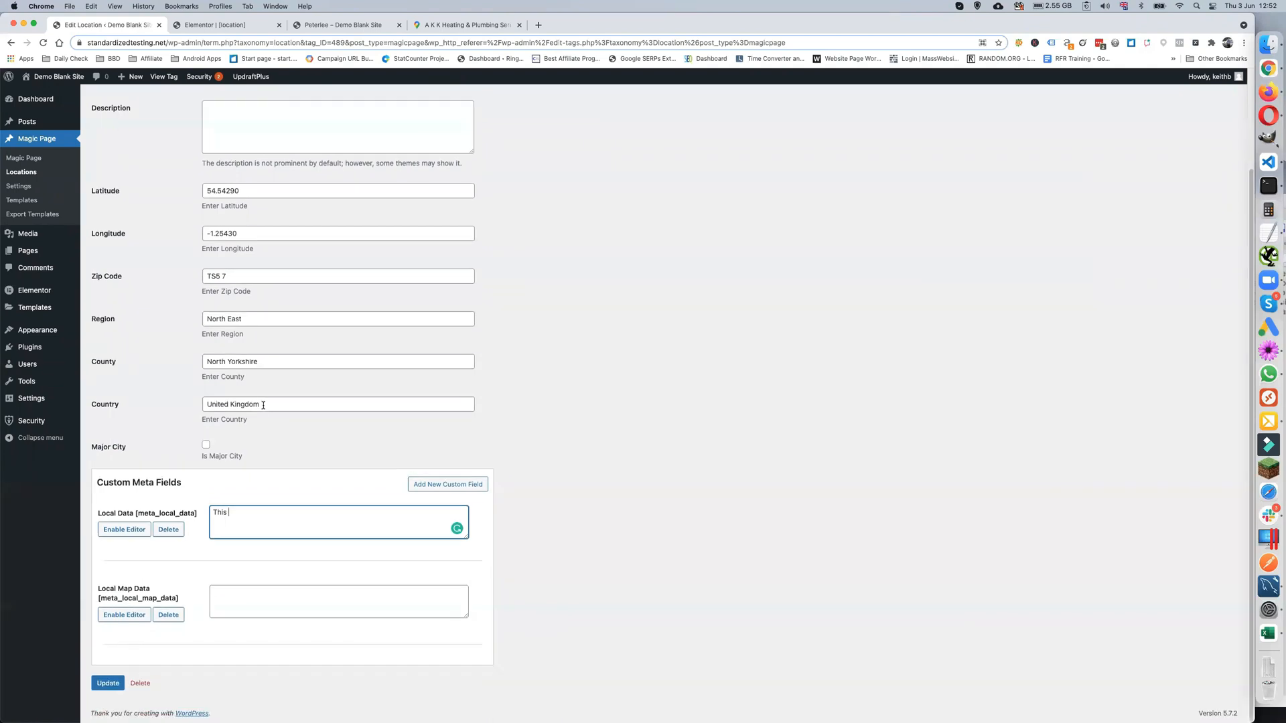
pyautogui.scroll(3, 263, 405)
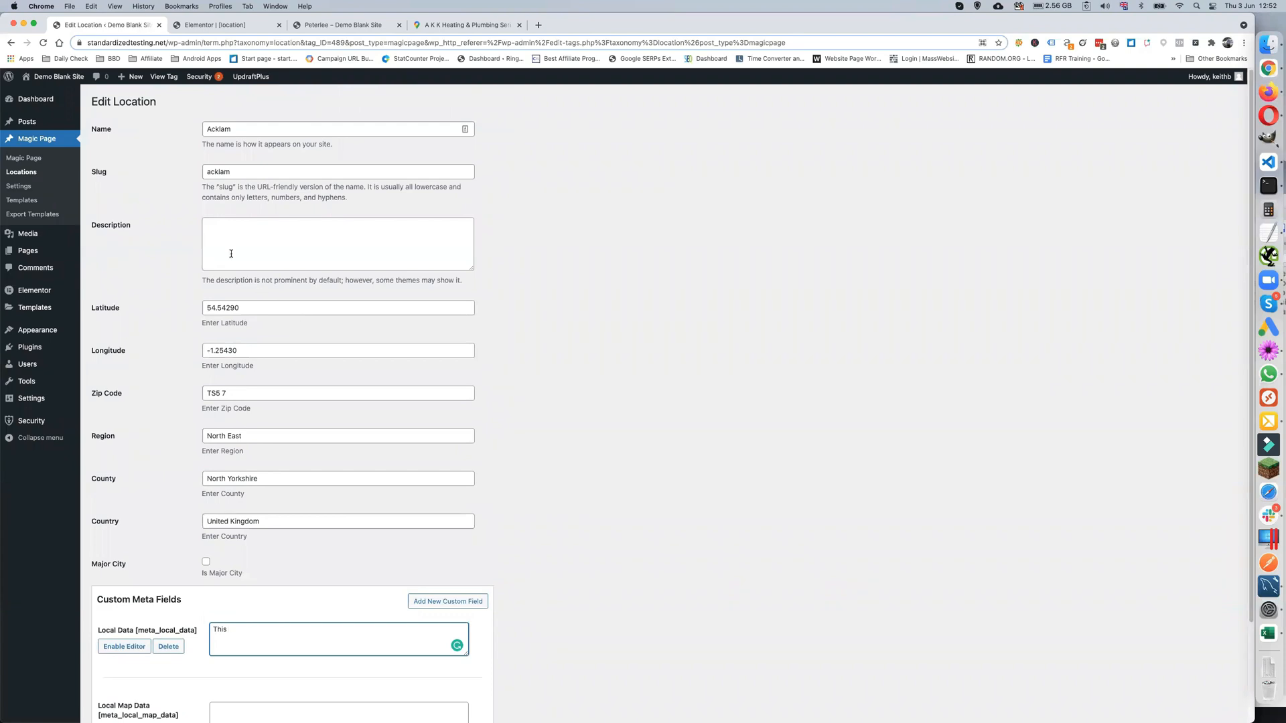
# Step: Open the Import - Export tool from the Magic Page settings, show Export Locations and edit the locations limit per file
pyautogui.click(18, 188)
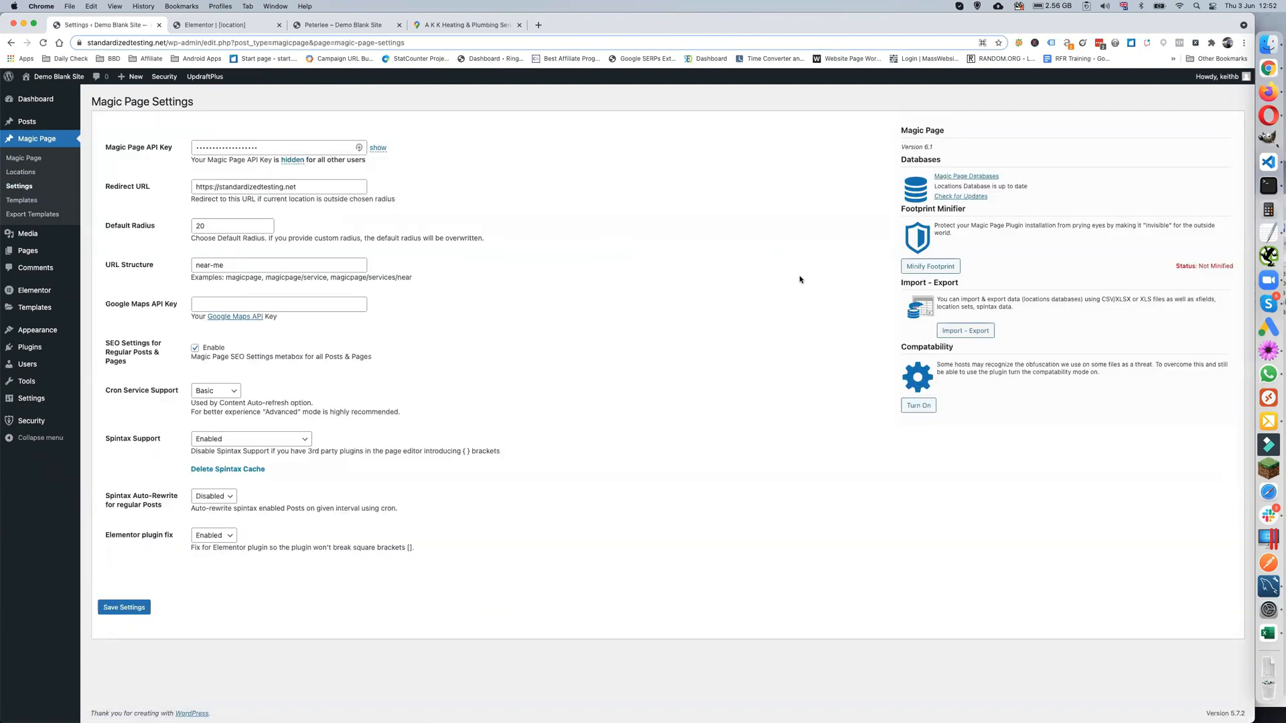
pyautogui.click(965, 331)
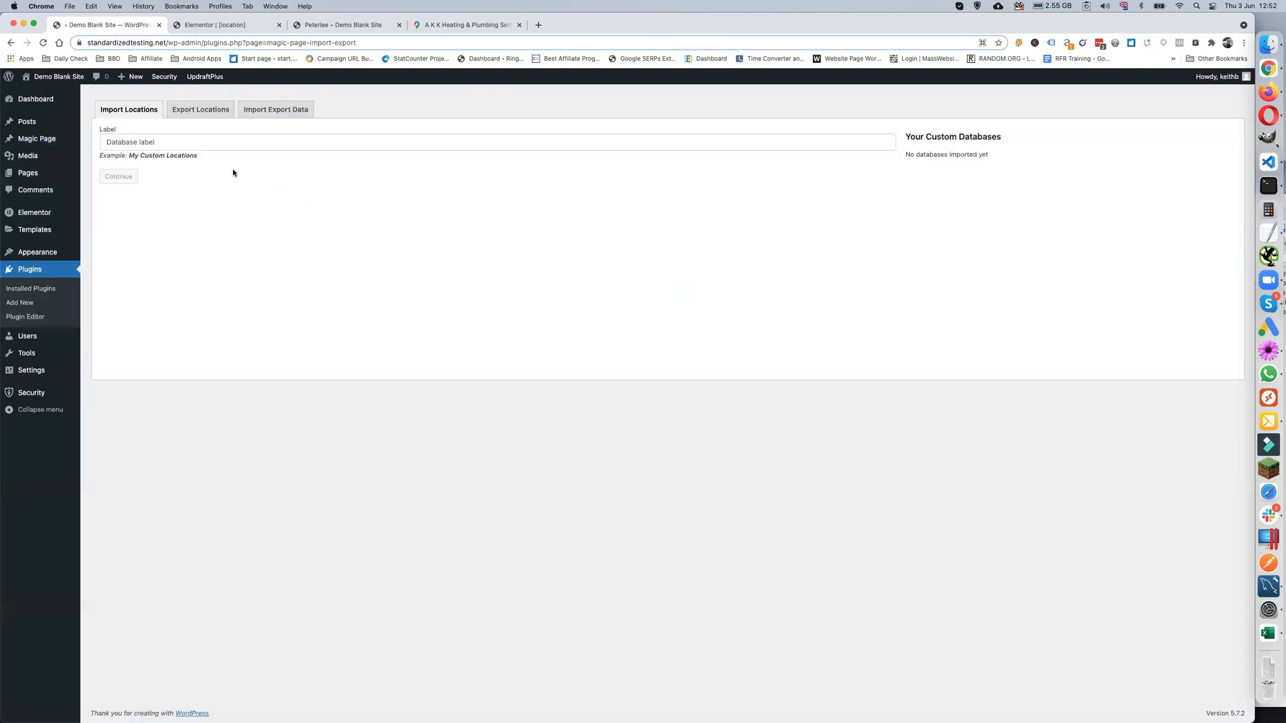
pyautogui.click(198, 111)
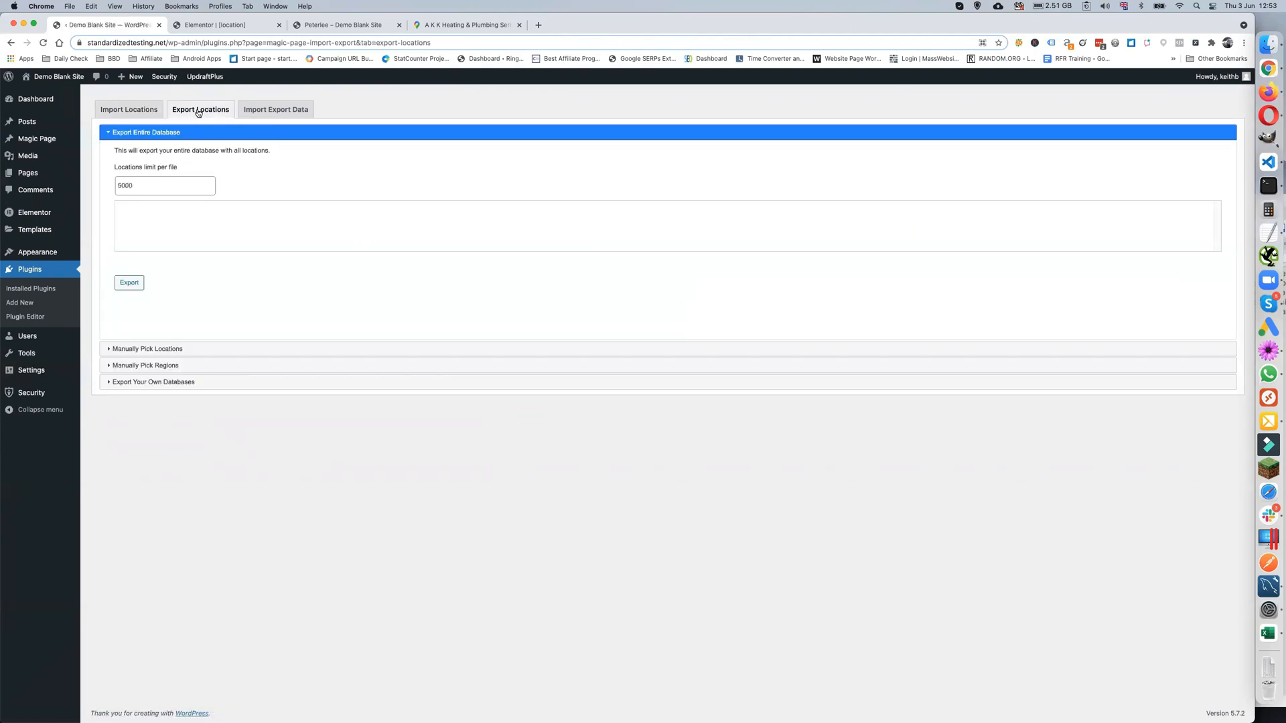
pyautogui.click(130, 185)
pyautogui.write('0')
# Step: Pick Peterlee and Horden in the manual locations export, and remove both from the selection
pyautogui.click(140, 348)
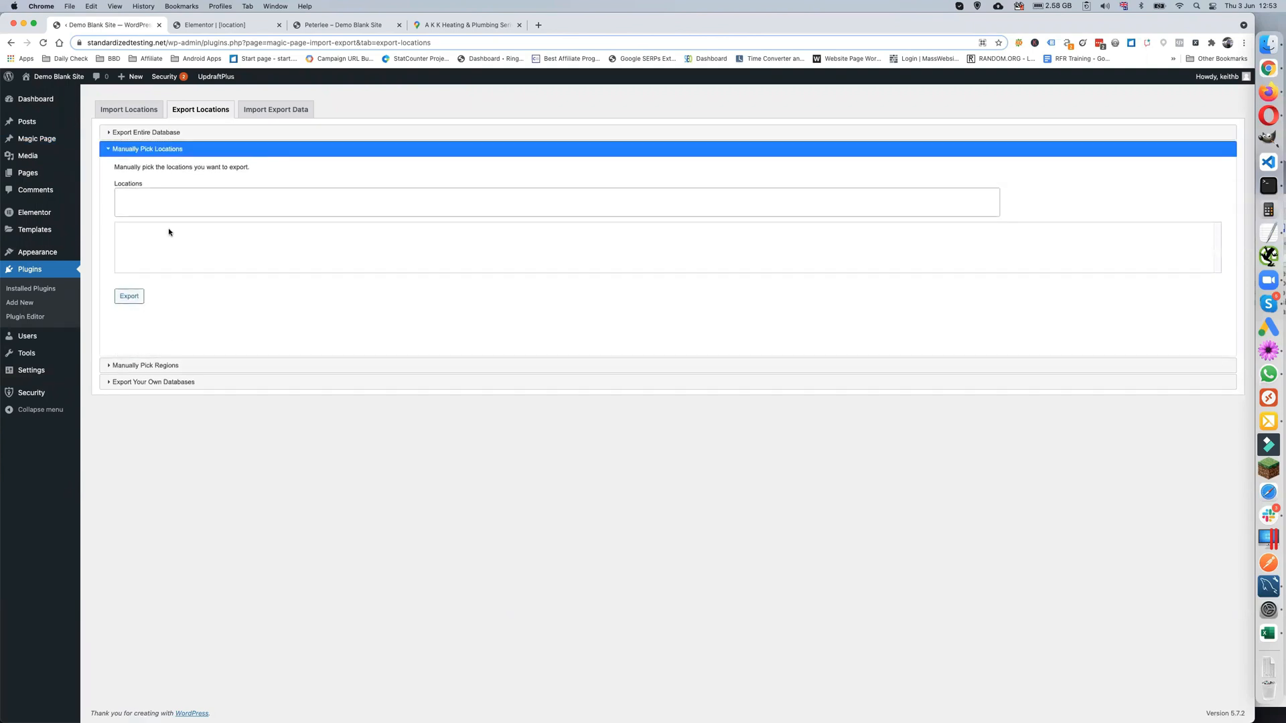
pyautogui.click(140, 202)
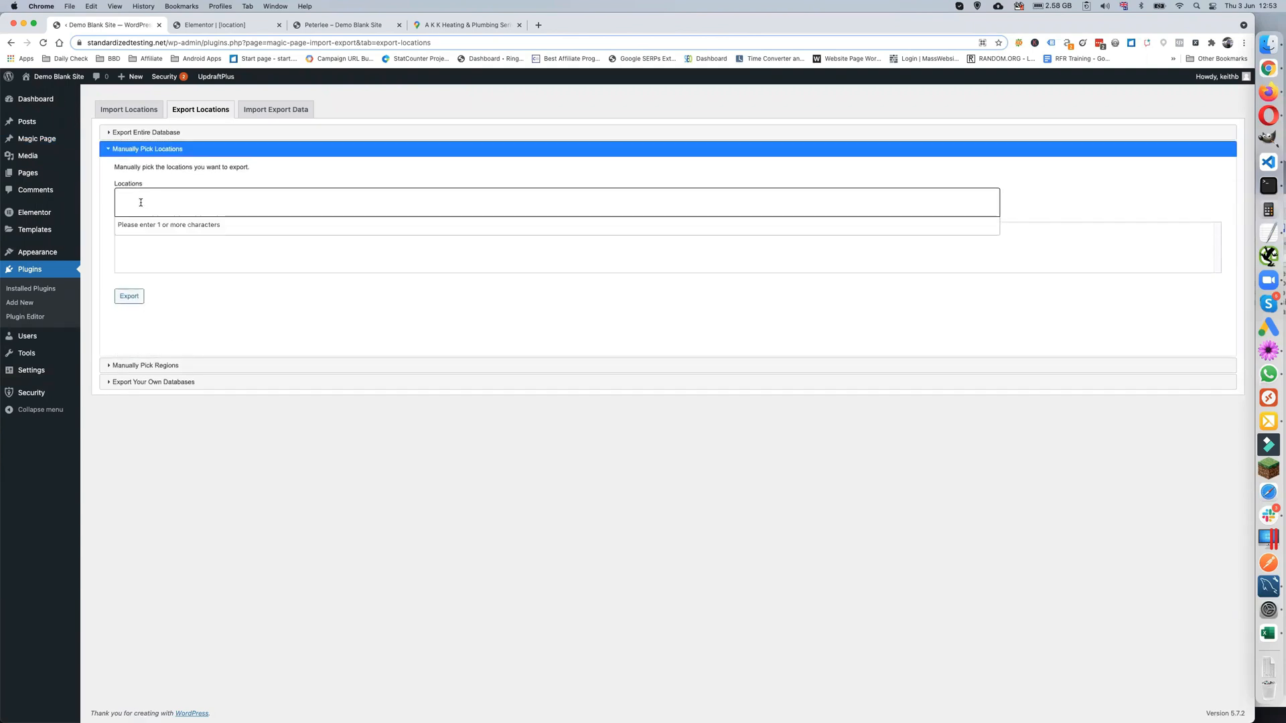
pyautogui.write('peter')
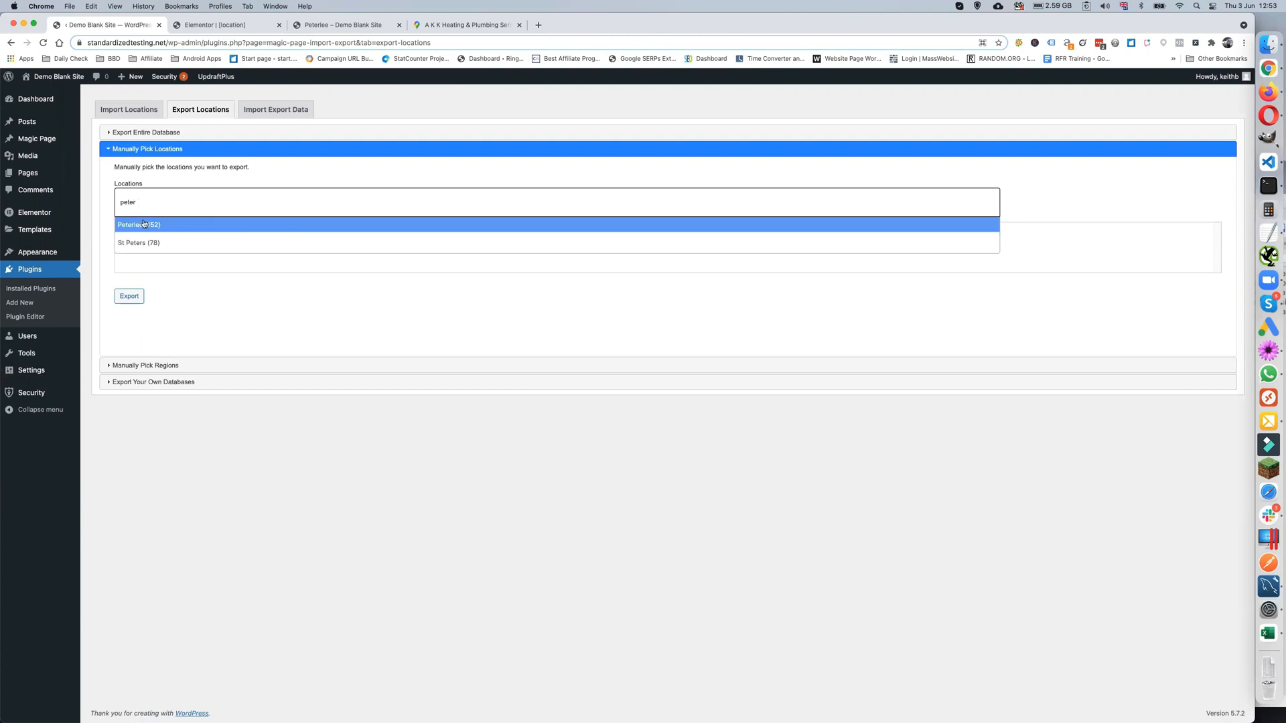
pyautogui.click(148, 223)
pyautogui.click(189, 196)
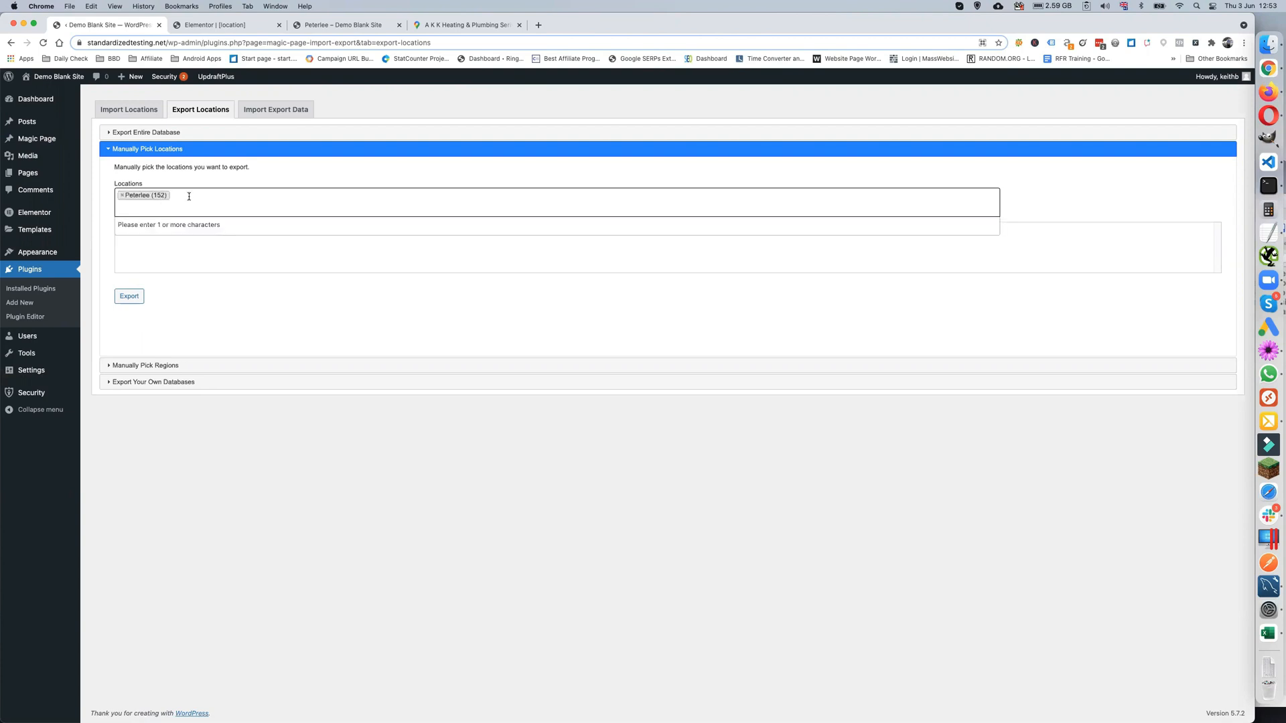
pyautogui.click(193, 195)
pyautogui.write('horde')
pyautogui.click(191, 221)
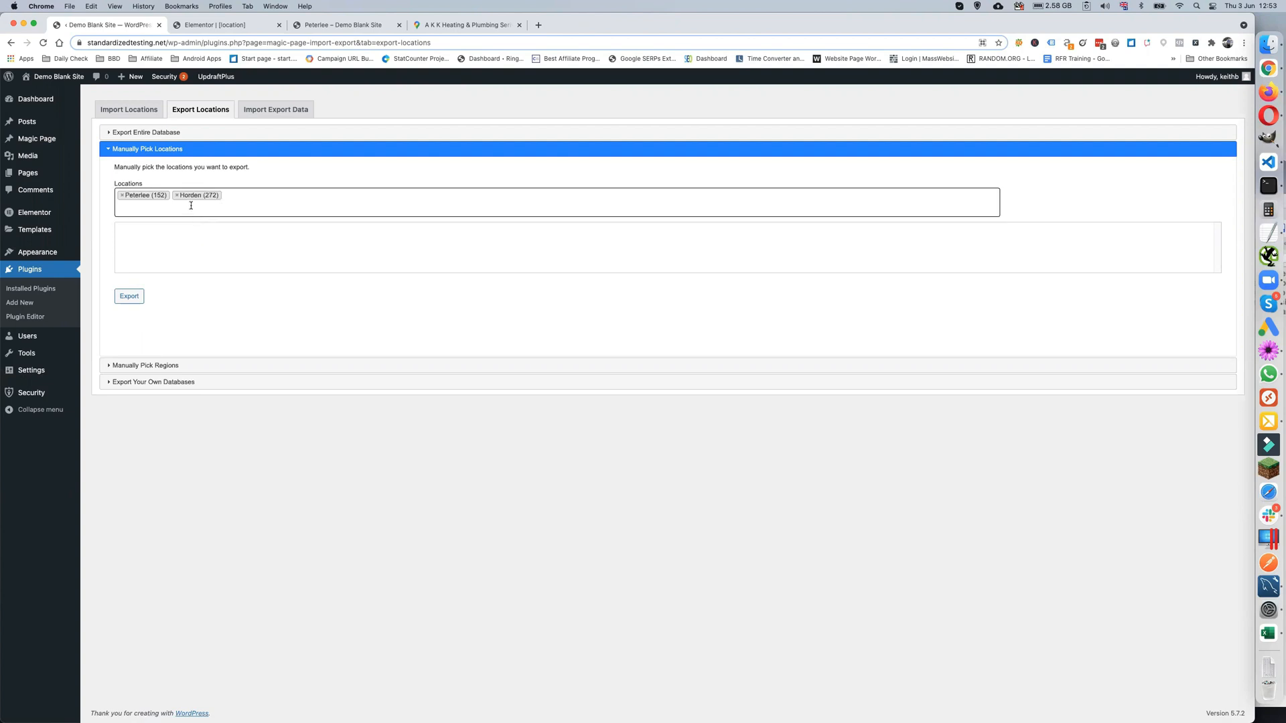
pyautogui.click(176, 195)
pyautogui.click(122, 195)
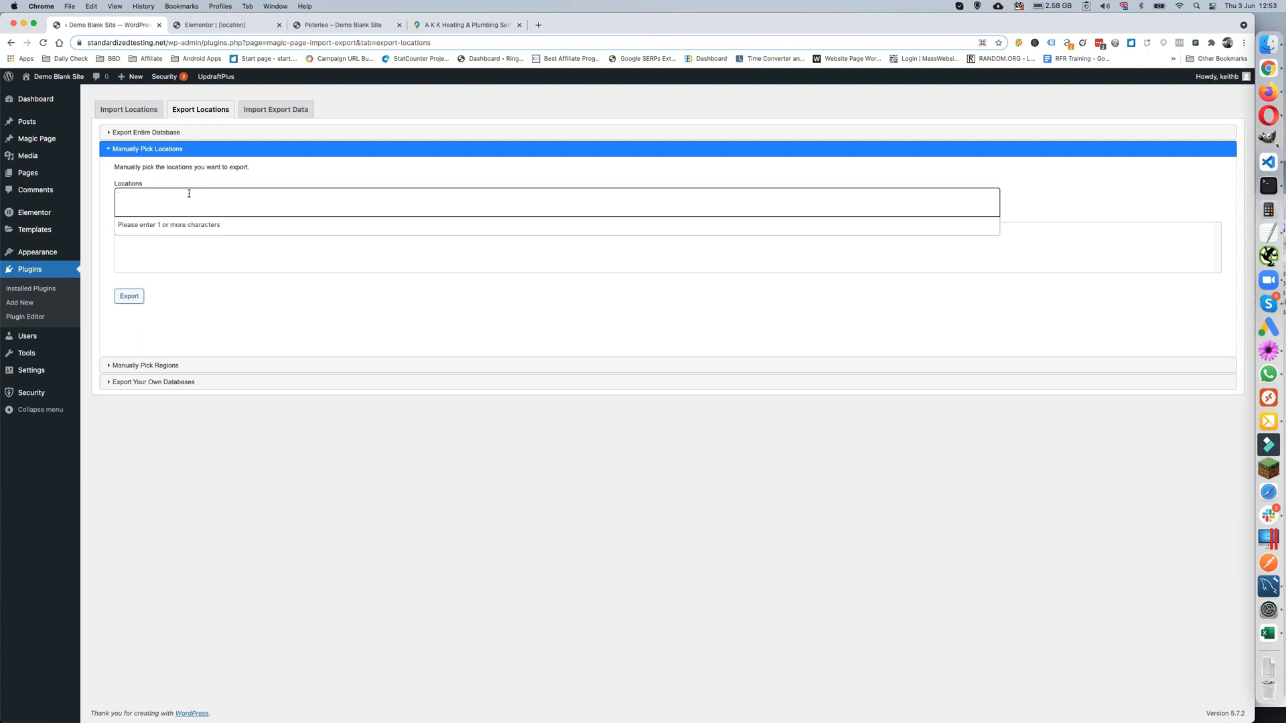
# Step: Search the manual regions export for "North" and show the options for exporting your own databases
pyautogui.click(159, 366)
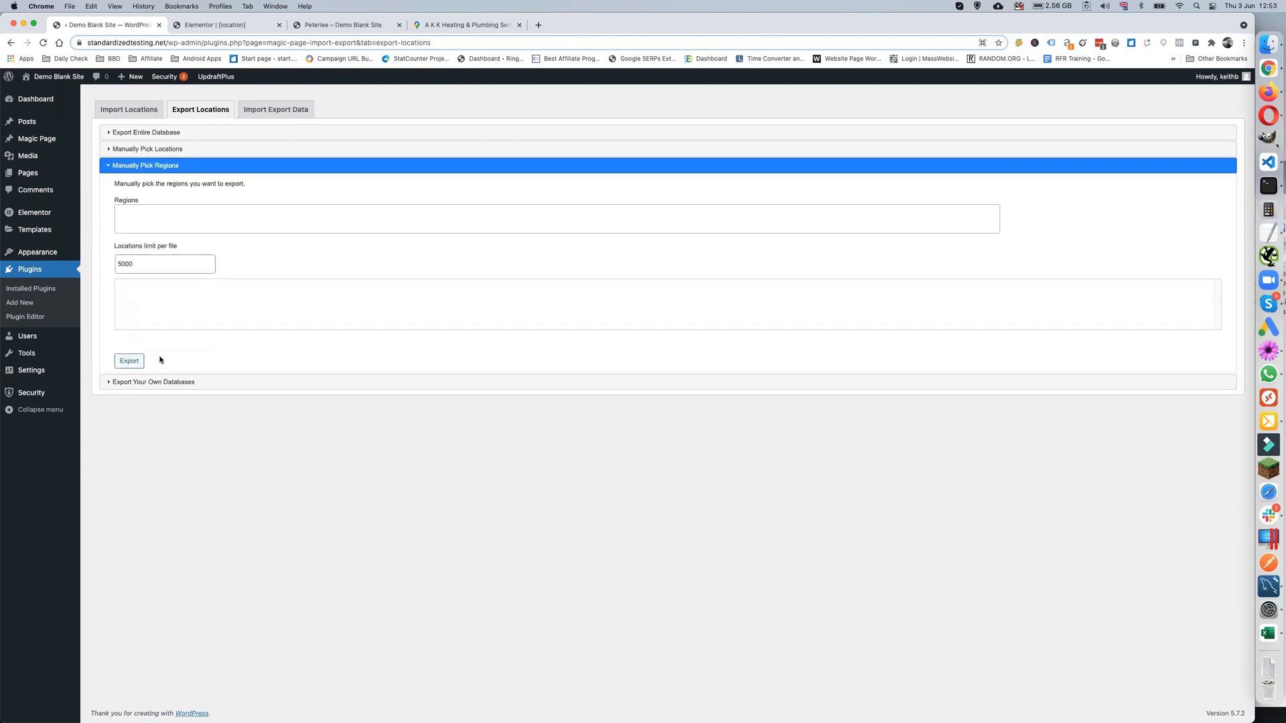
pyautogui.click(163, 217)
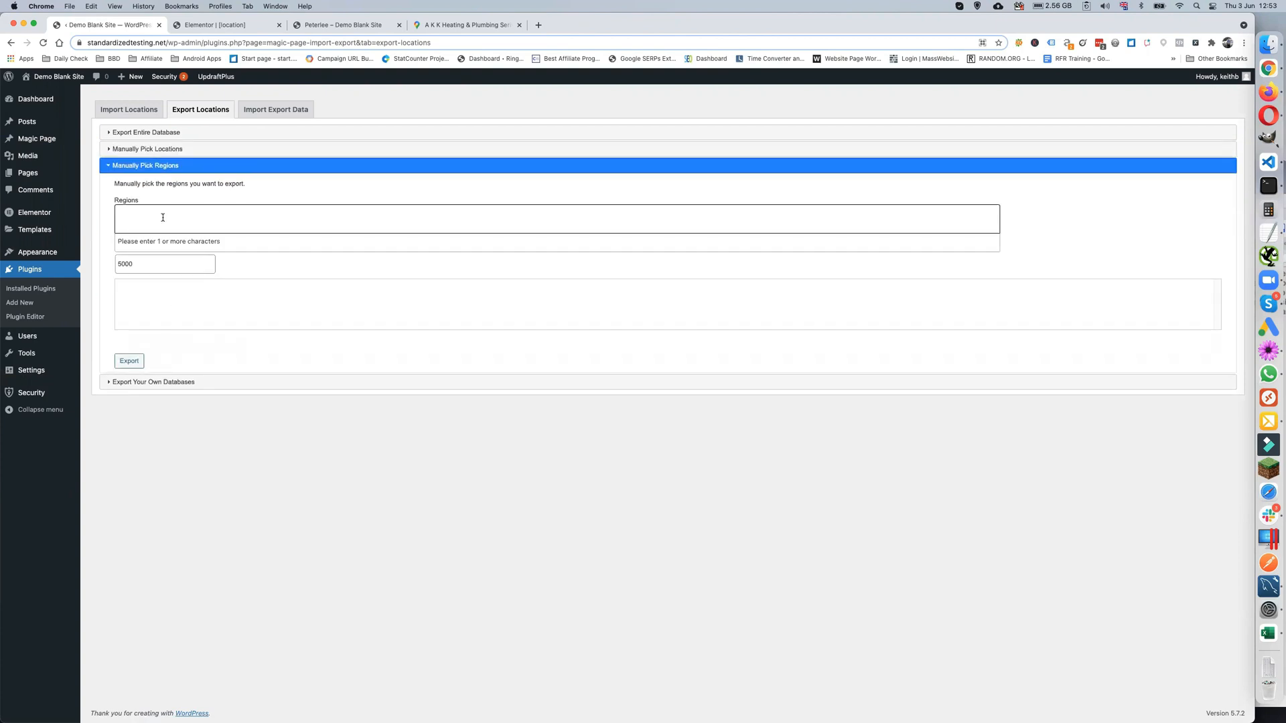
pyautogui.write('North')
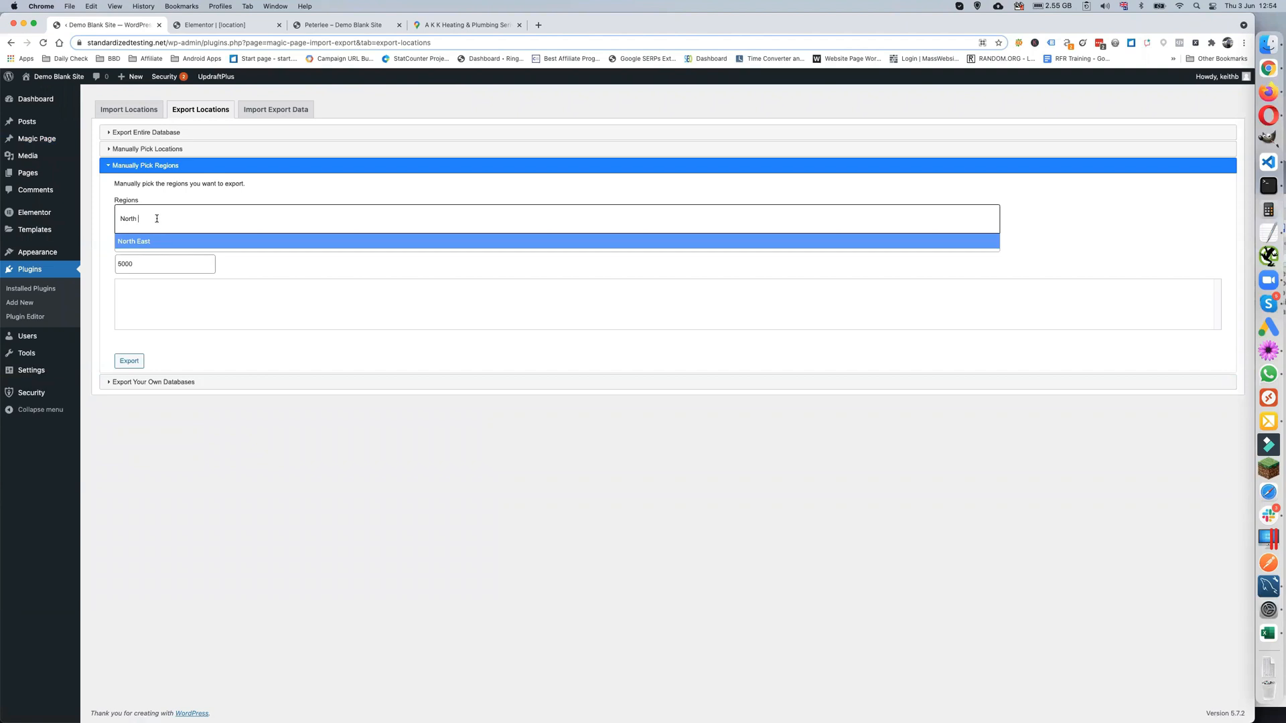
pyautogui.click(154, 382)
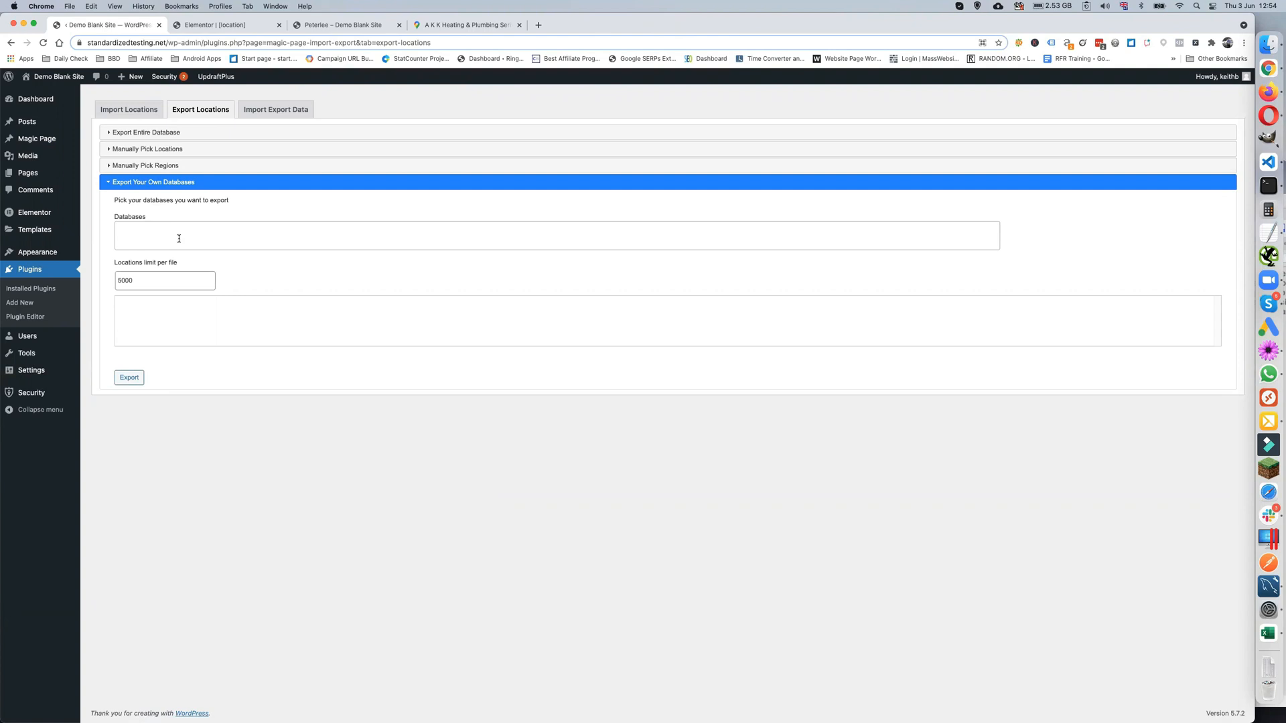
# Step: Export the entire location database and start downloading the generated spreadsheet
pyautogui.click(168, 133)
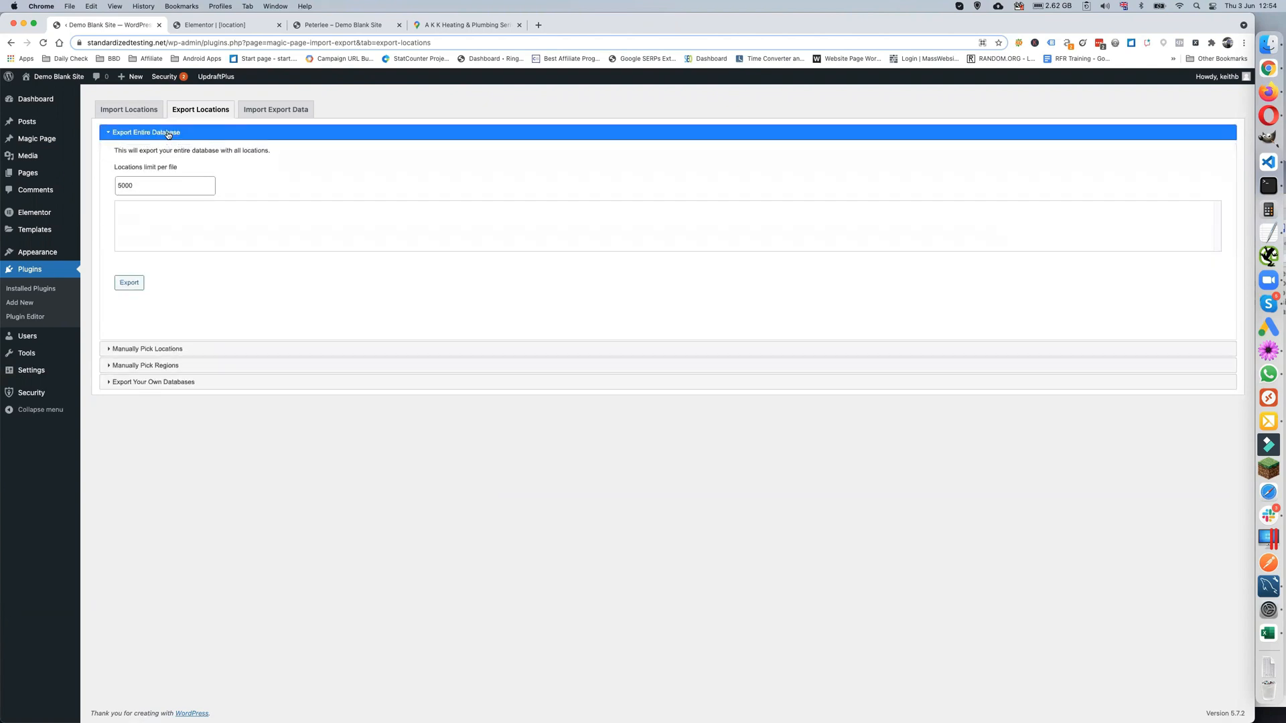
pyautogui.click(133, 285)
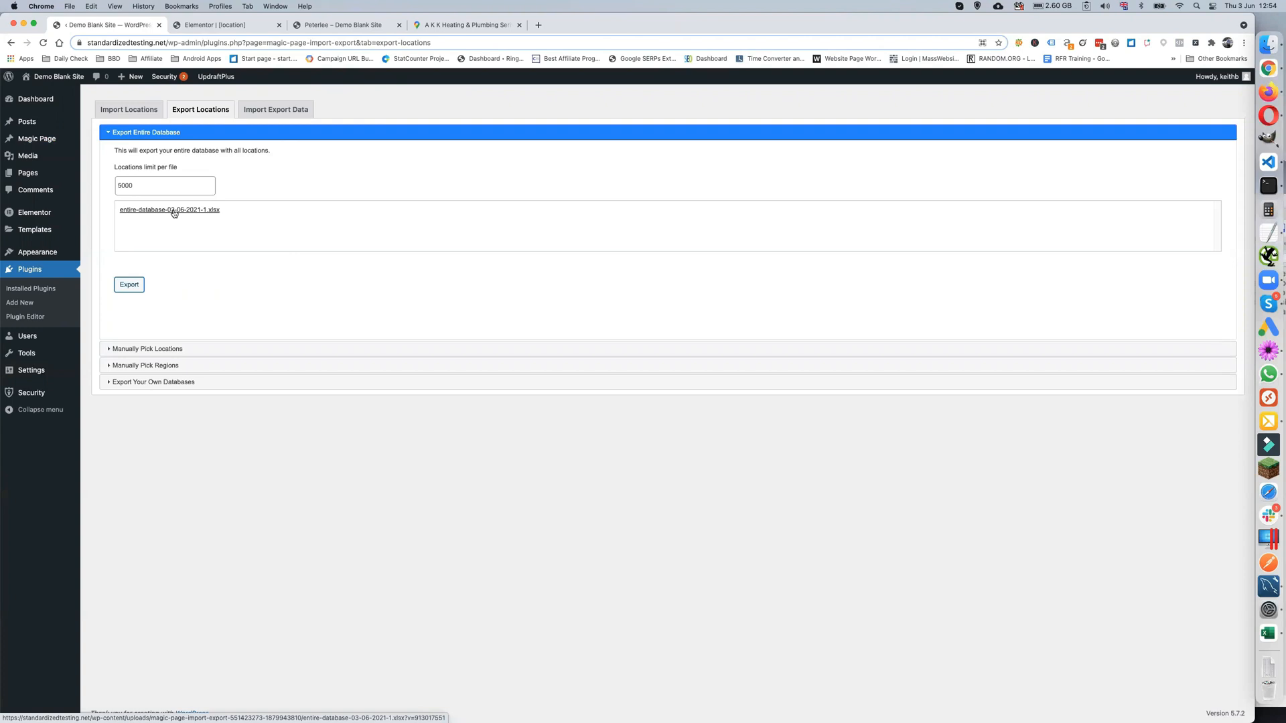
pyautogui.click(174, 210)
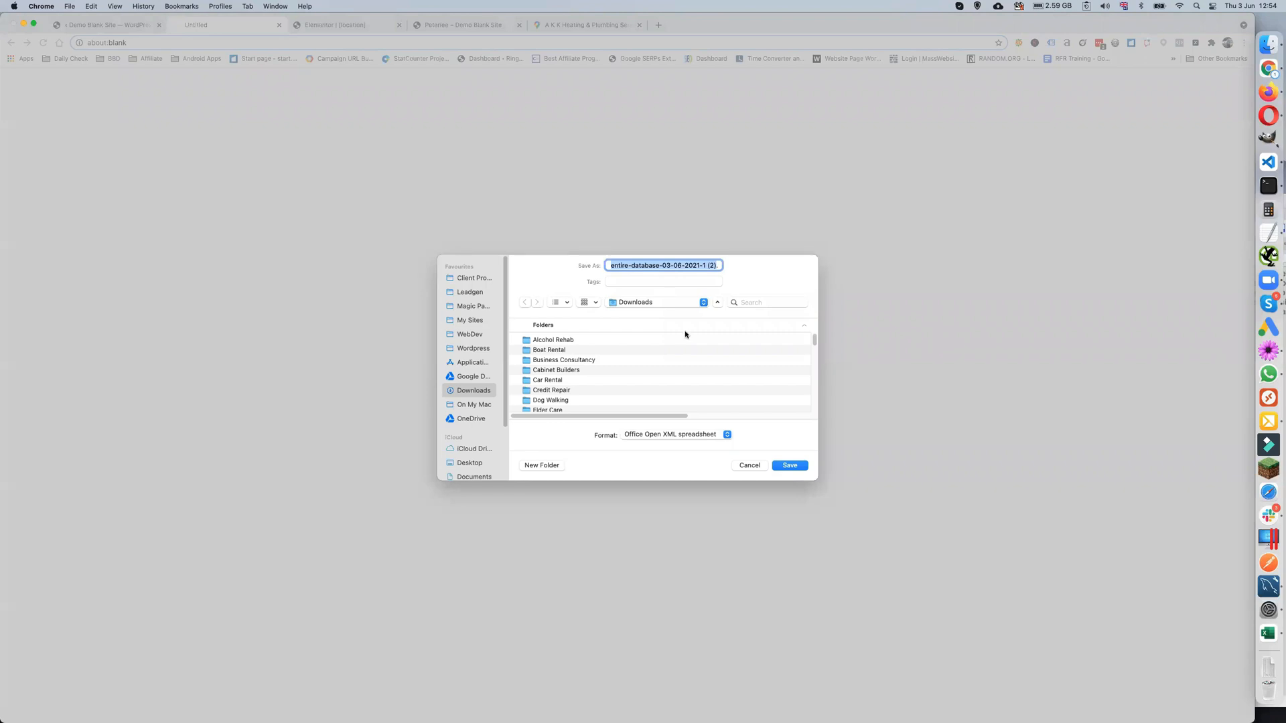
pyautogui.click(660, 266)
pyautogui.moveTo(660, 266); pyautogui.dragTo(607, 265)
pyautogui.write('demo-export')
pyautogui.click(789, 467)
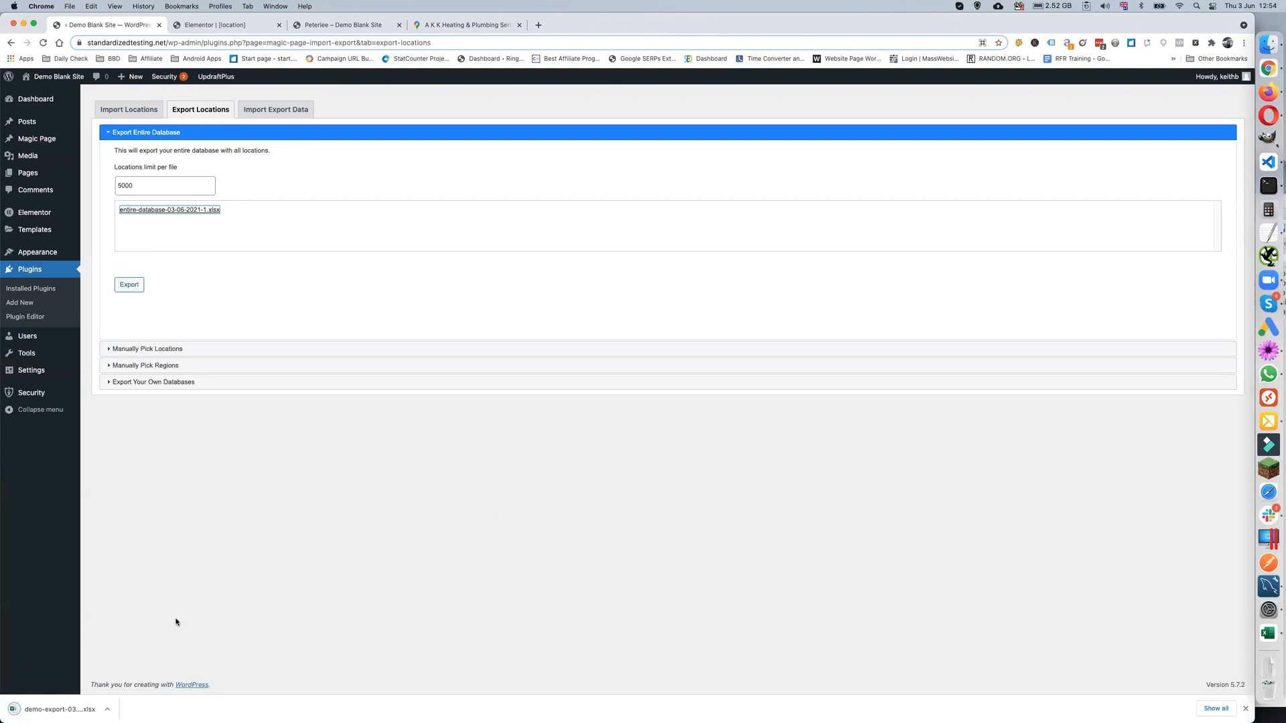
pyautogui.click(107, 710)
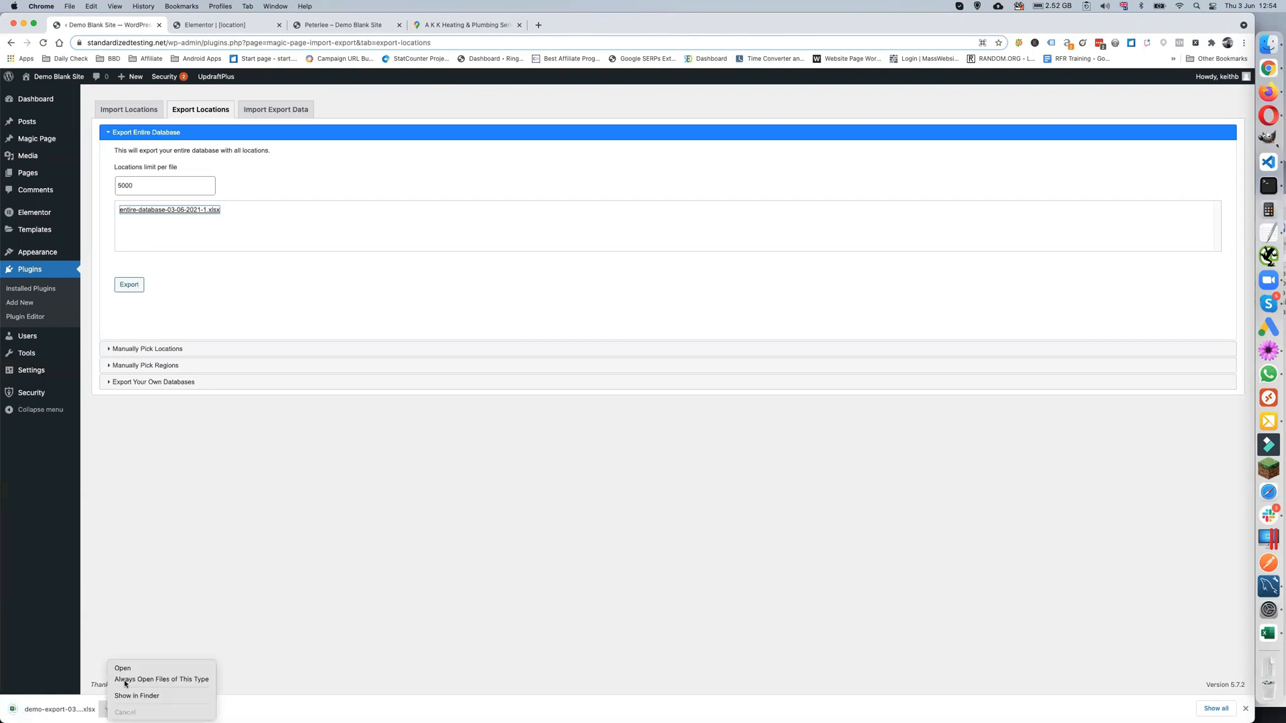
pyautogui.click(130, 668)
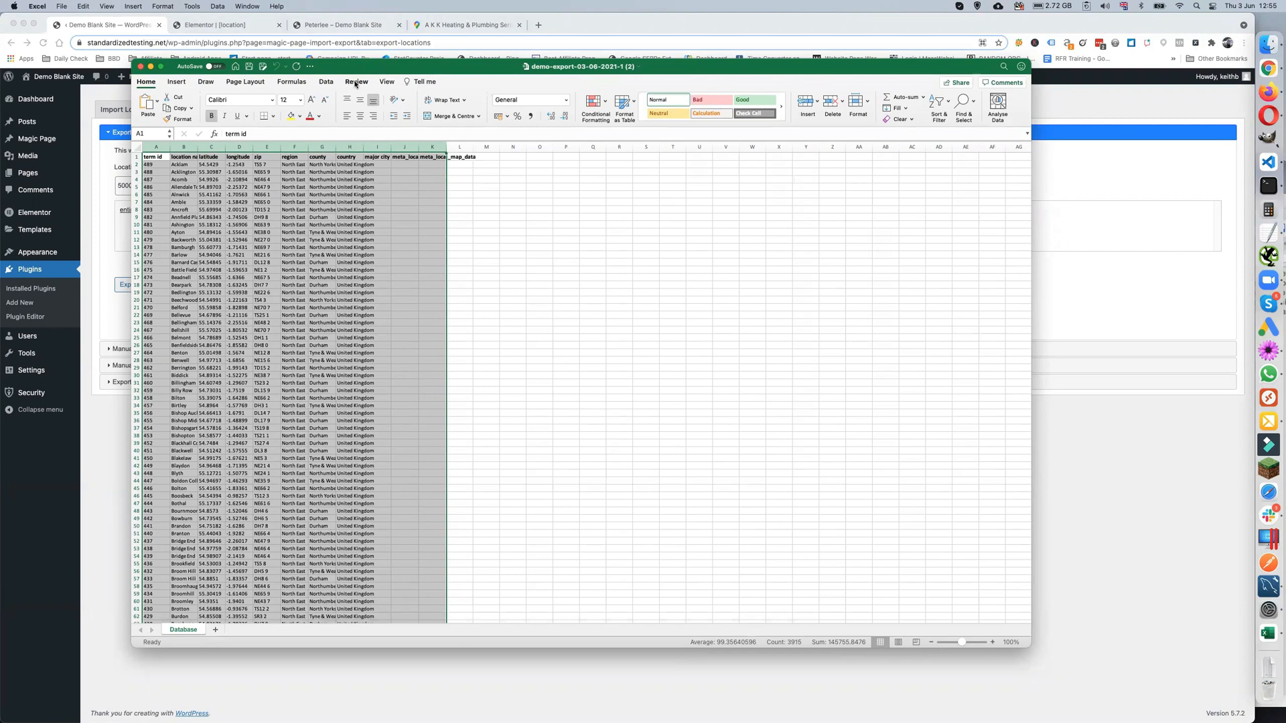
# Step: Set the worksheet zoom to 200% and widen columns A to K enough to show the full headings
pyautogui.click(387, 82)
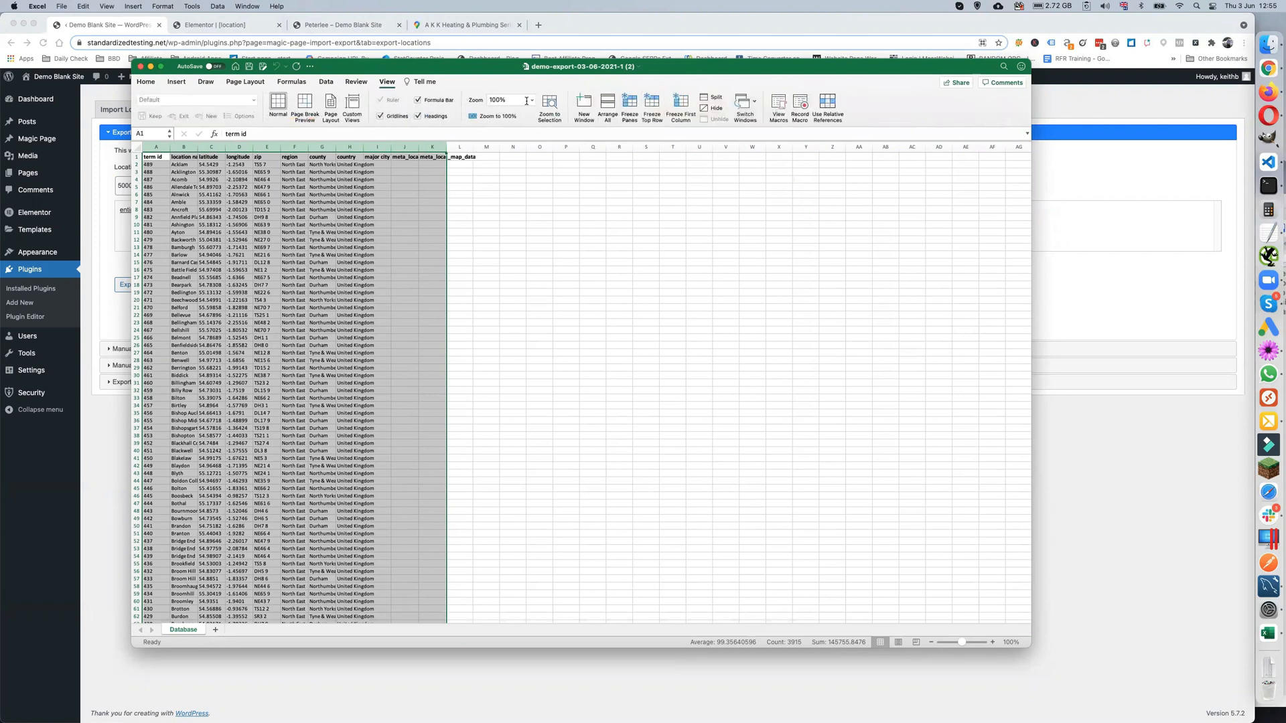
pyautogui.click(531, 100)
pyautogui.click(524, 125)
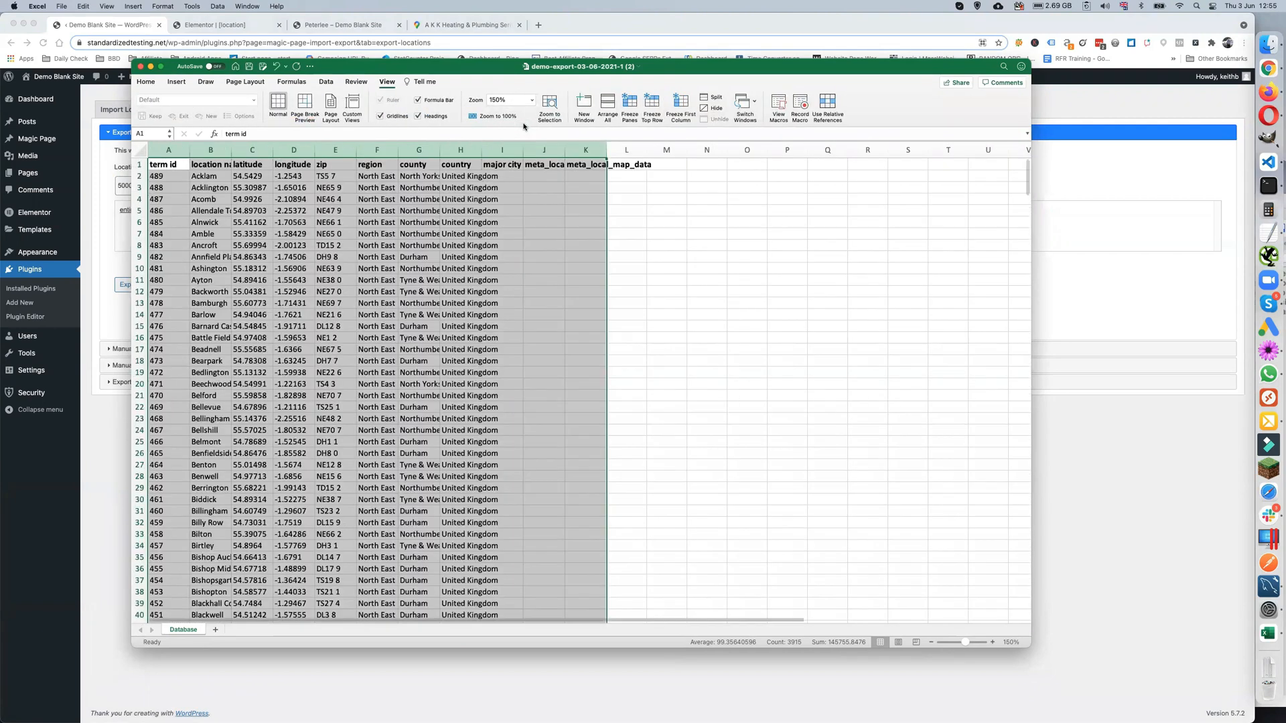
pyautogui.click(532, 101)
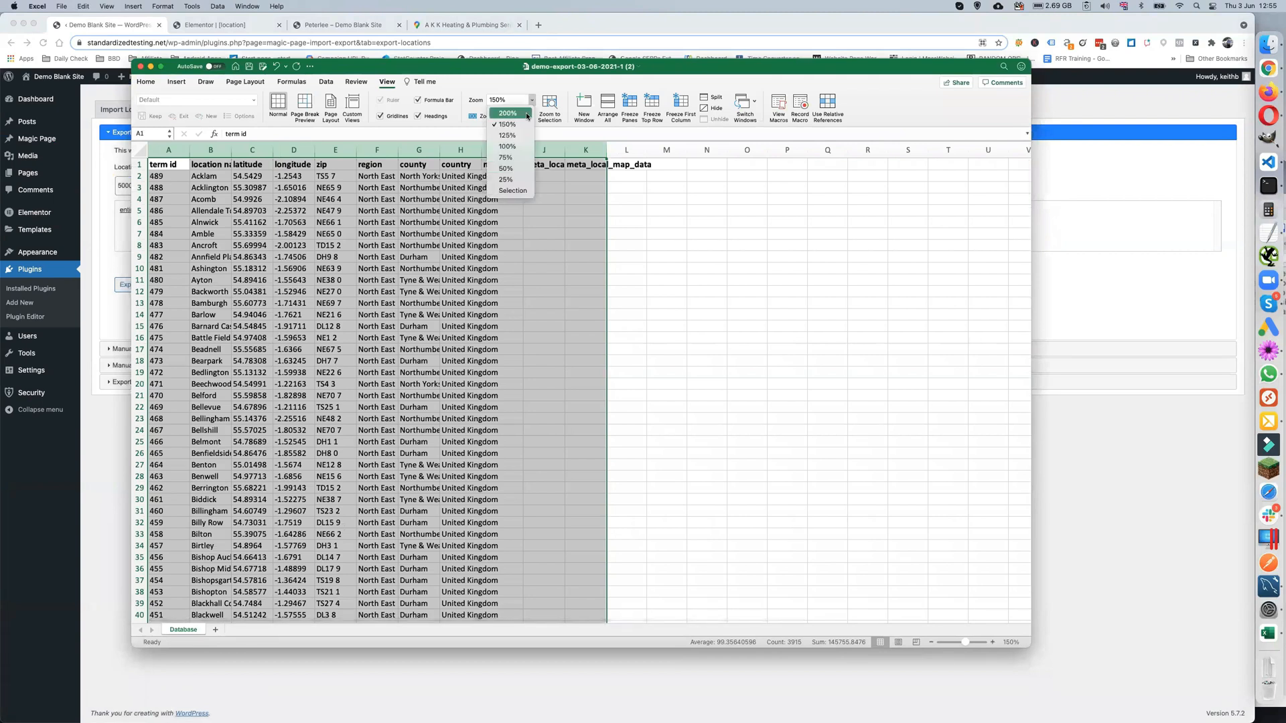
pyautogui.click(507, 113)
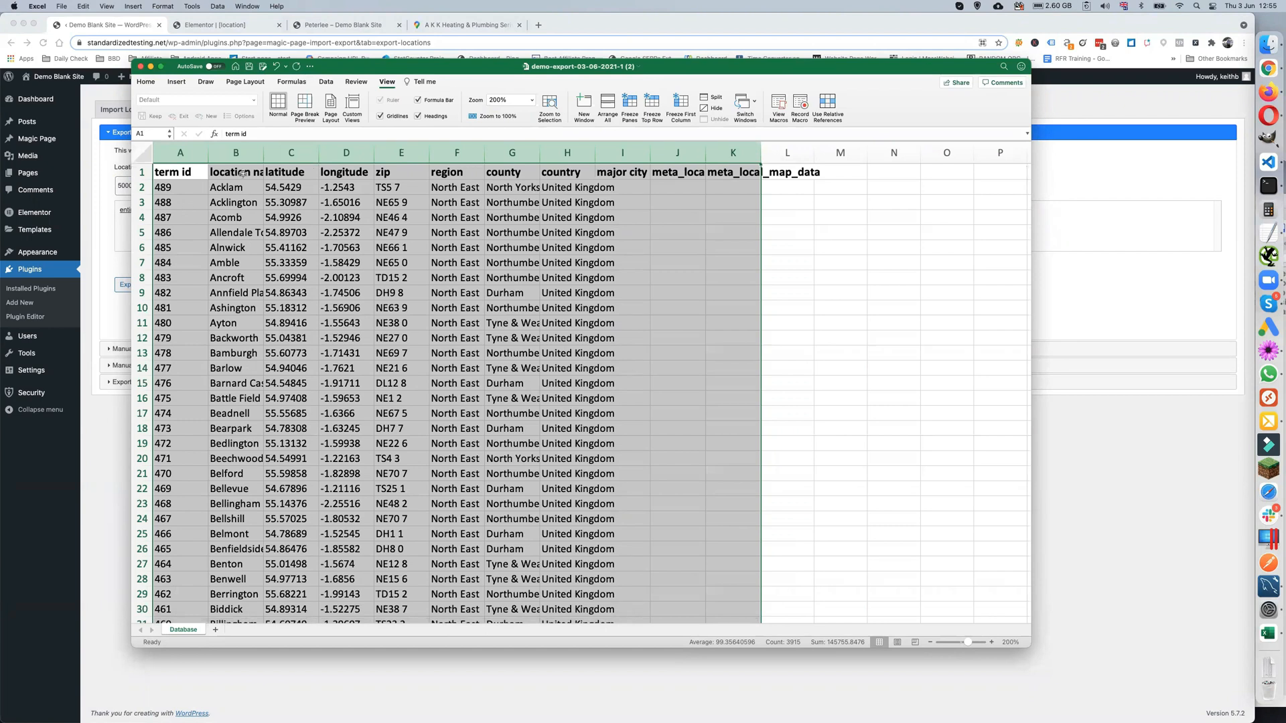
pyautogui.moveTo(263, 162); pyautogui.dragTo(327, 163)
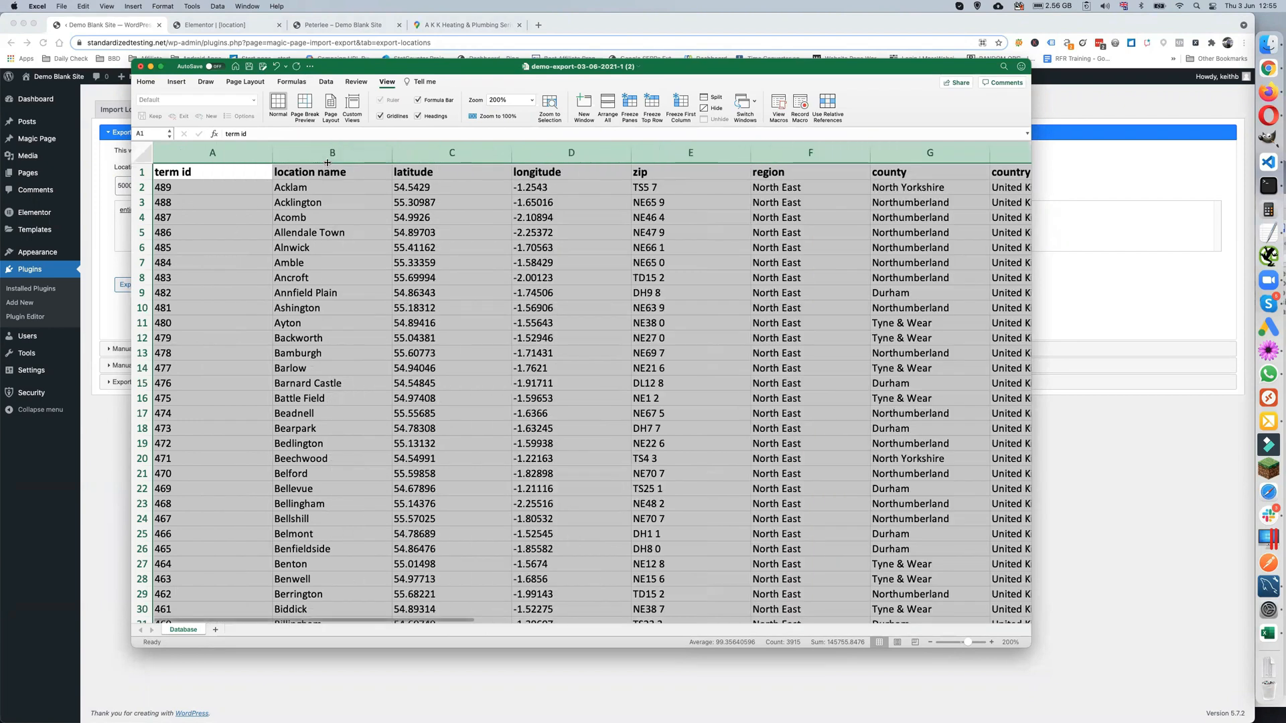
pyautogui.click(316, 200)
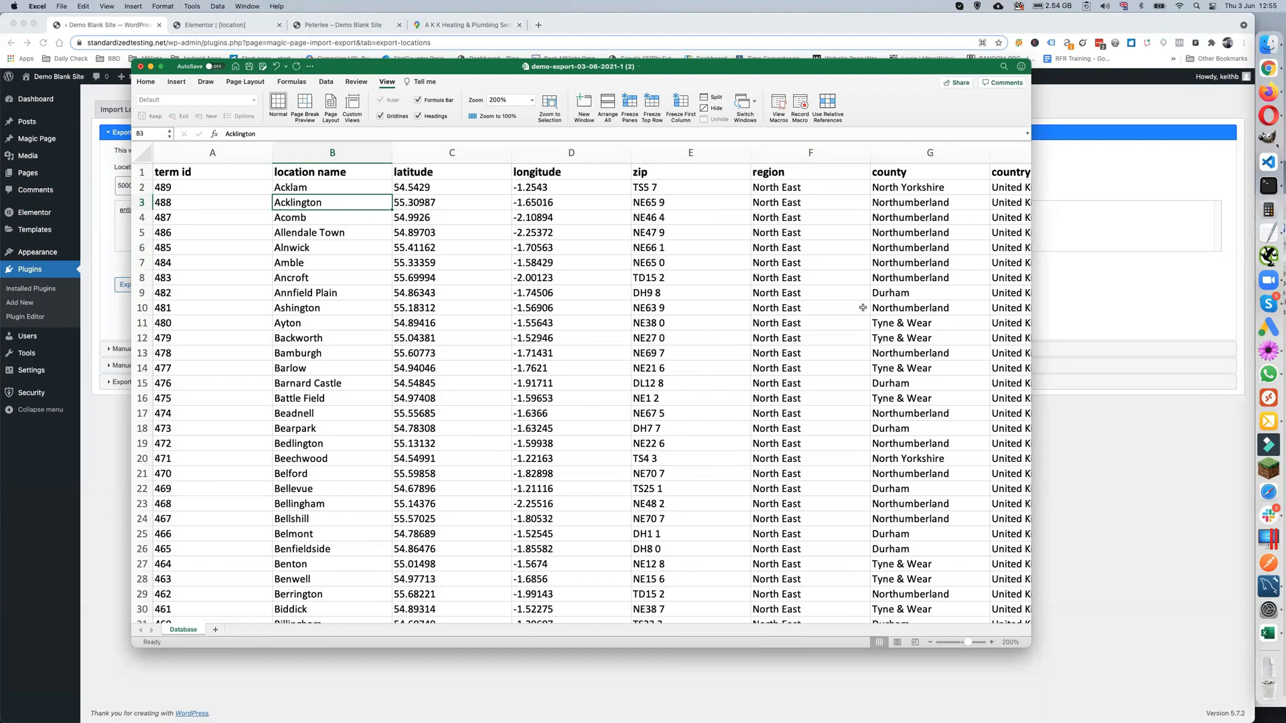
# Step: Examine the exported location rows, including the major city, meta_local_data and meta_local_map_data columns
pyautogui.moveTo(365, 620); pyautogui.dragTo(637, 604)
pyautogui.scroll(-15, 438, 457)
pyautogui.scroll(-7, 438, 457)
pyautogui.scroll(-4, 460, 462)
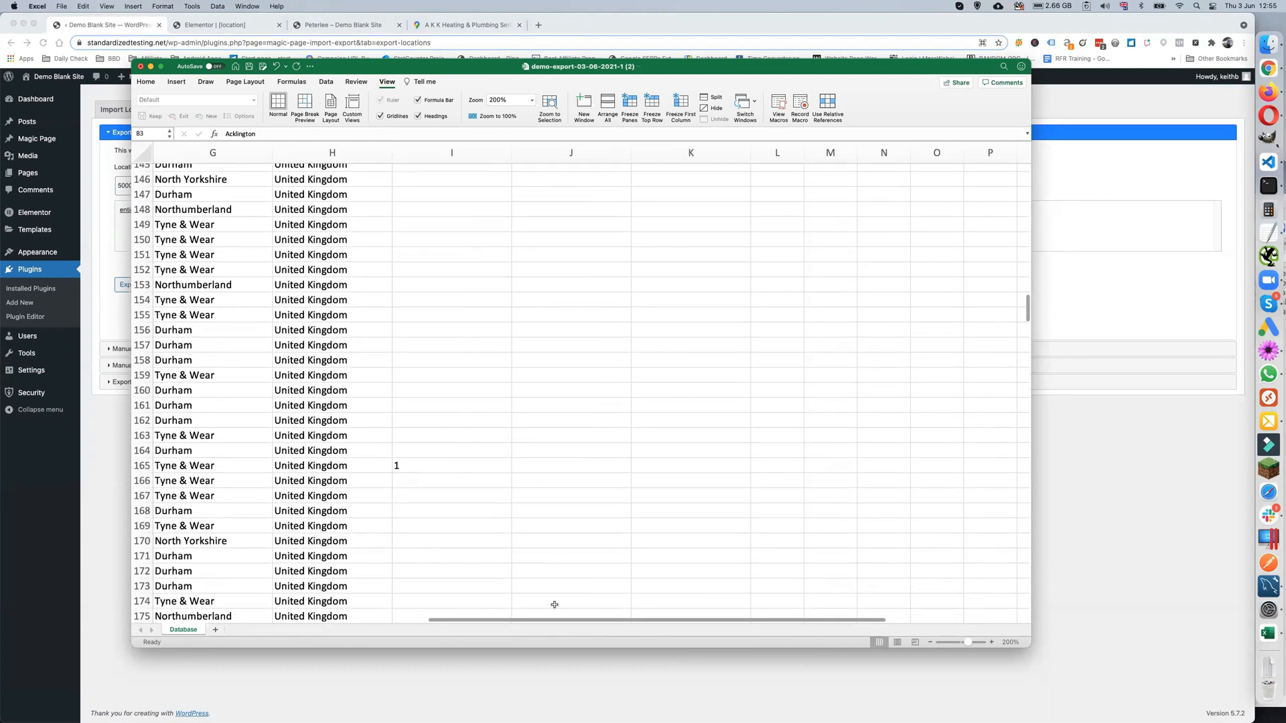
pyautogui.moveTo(555, 619); pyautogui.dragTo(259, 602)
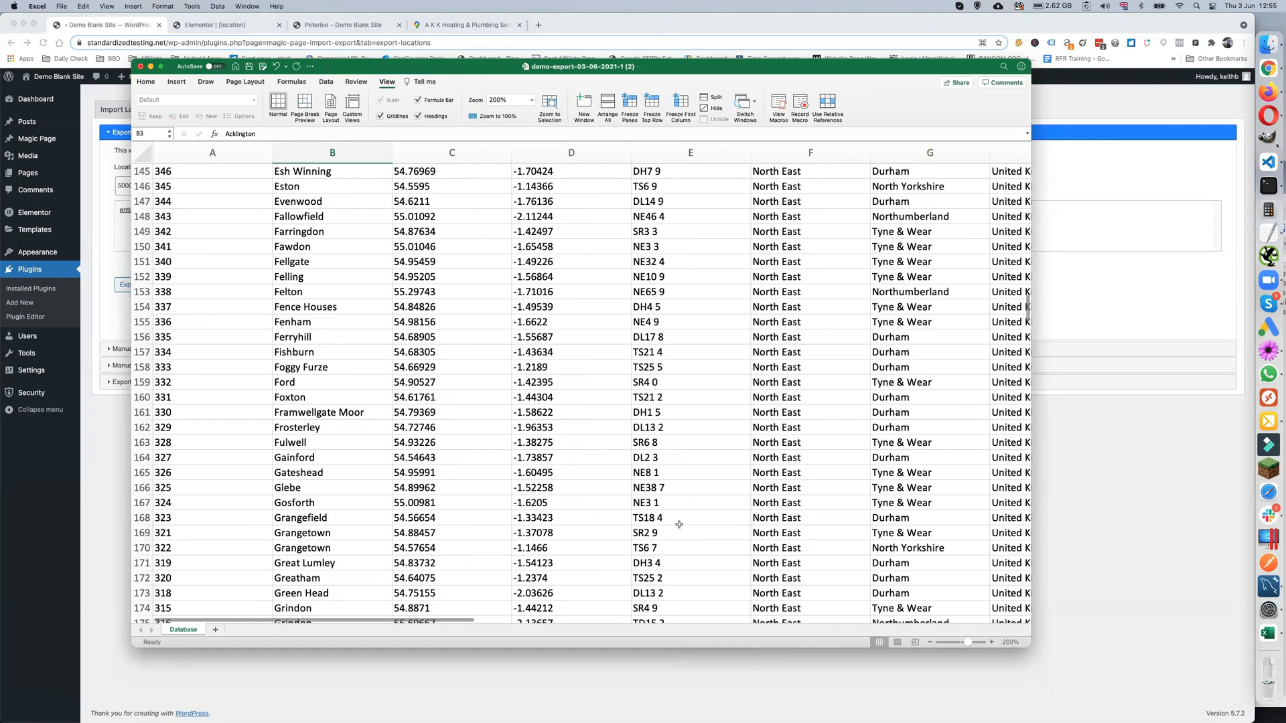
pyautogui.moveTo(424, 621); pyautogui.dragTo(705, 620)
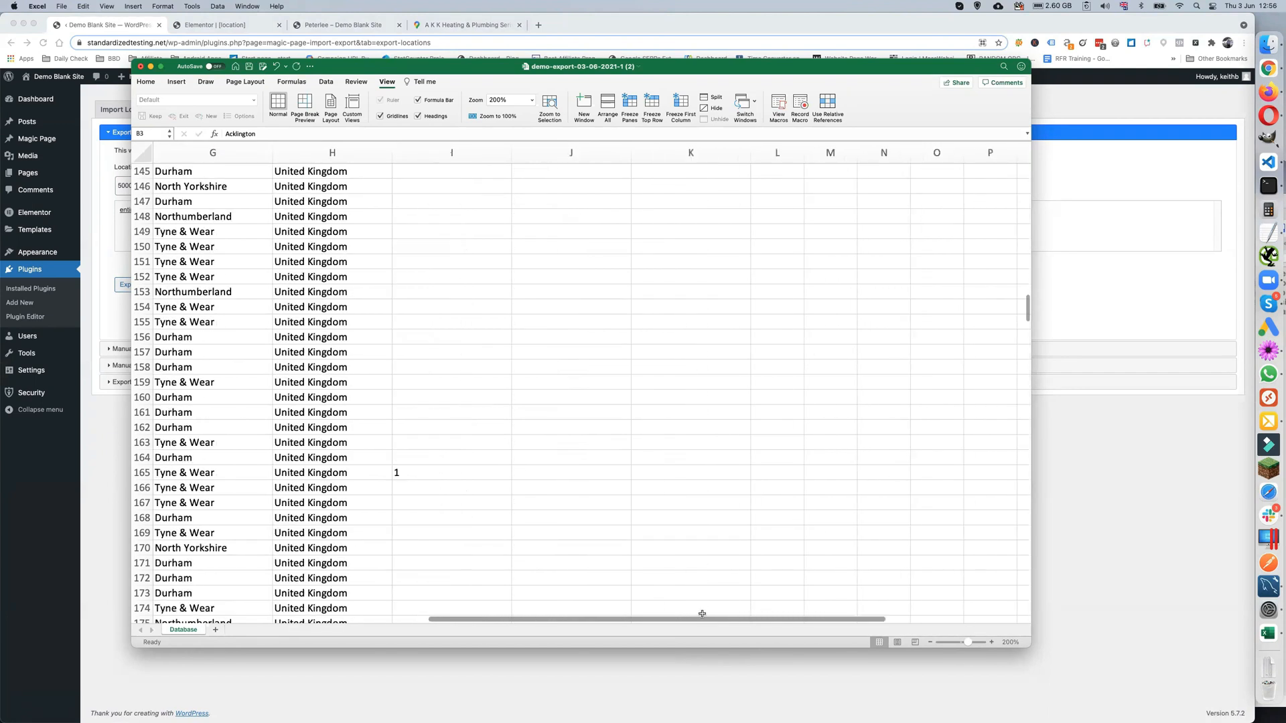
pyautogui.scroll(3, 696, 583)
pyautogui.scroll(20, 696, 582)
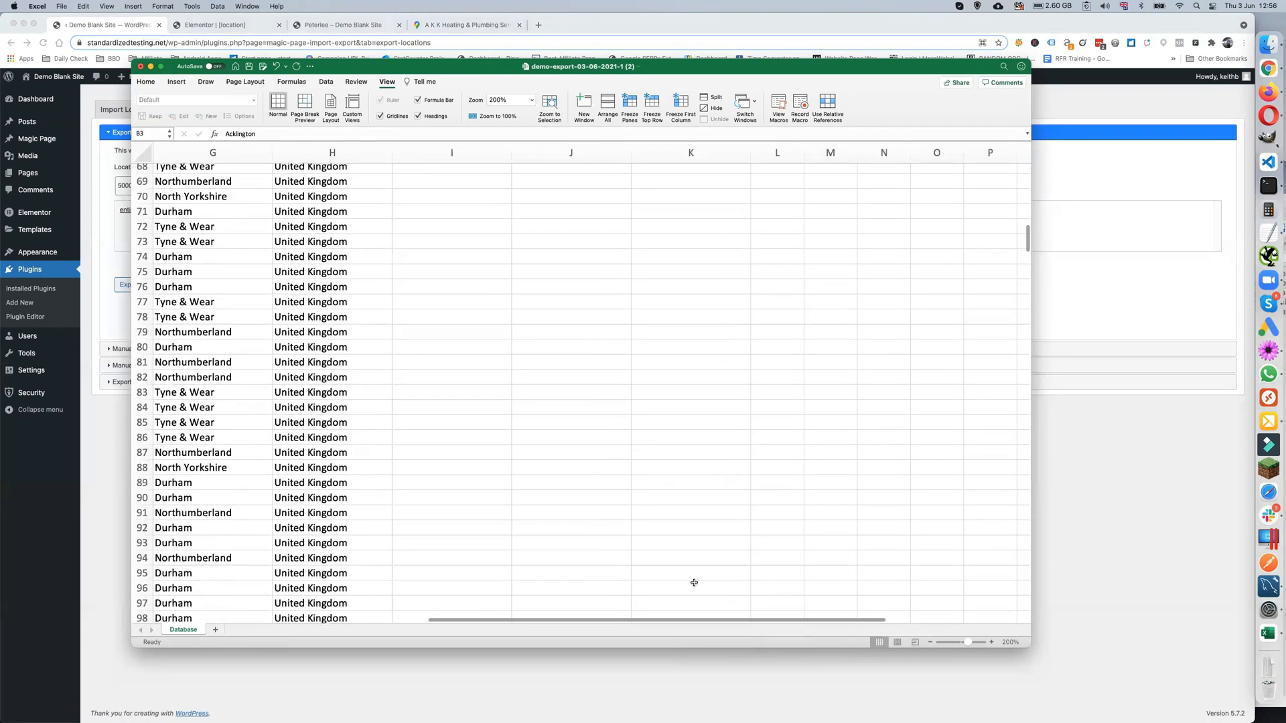
pyautogui.scroll(15, 694, 583)
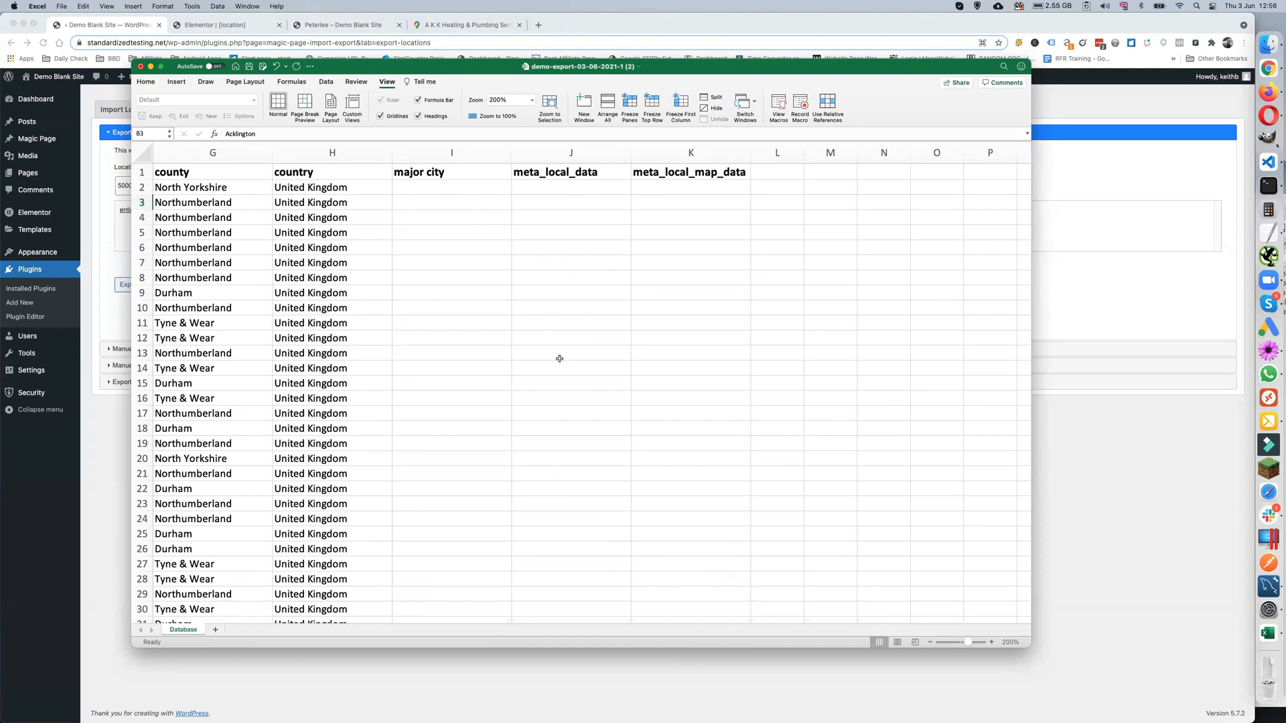
# Step: Find Horden in the location name column and select its entire row
pyautogui.scroll(-20, 560, 355)
pyautogui.scroll(-14, 558, 356)
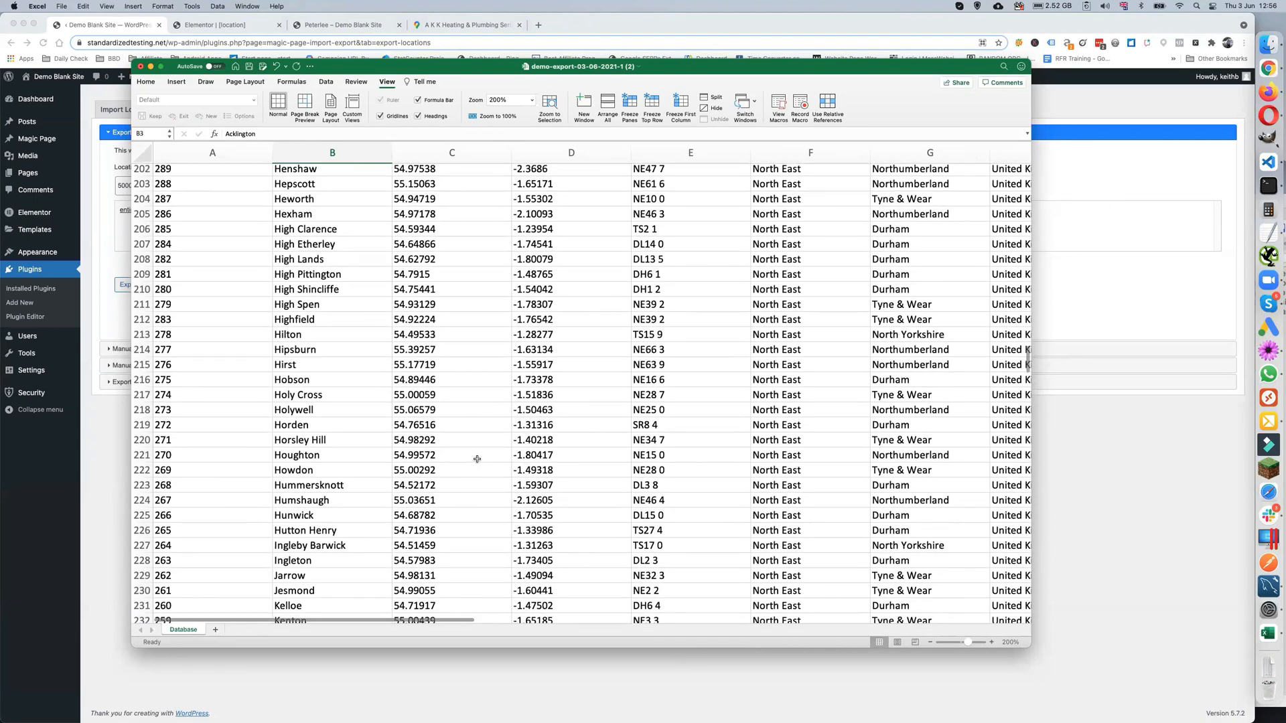
pyautogui.scroll(5, 477, 459)
pyautogui.scroll(-5, 476, 459)
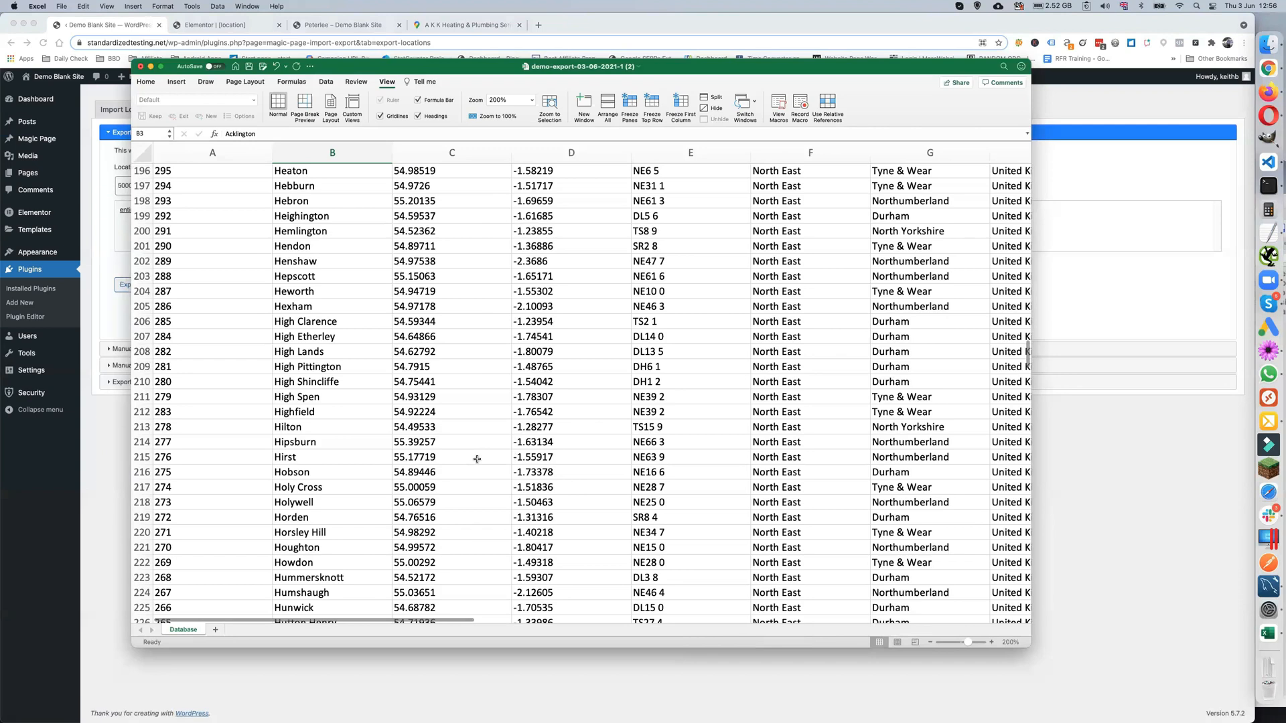
pyautogui.click(139, 513)
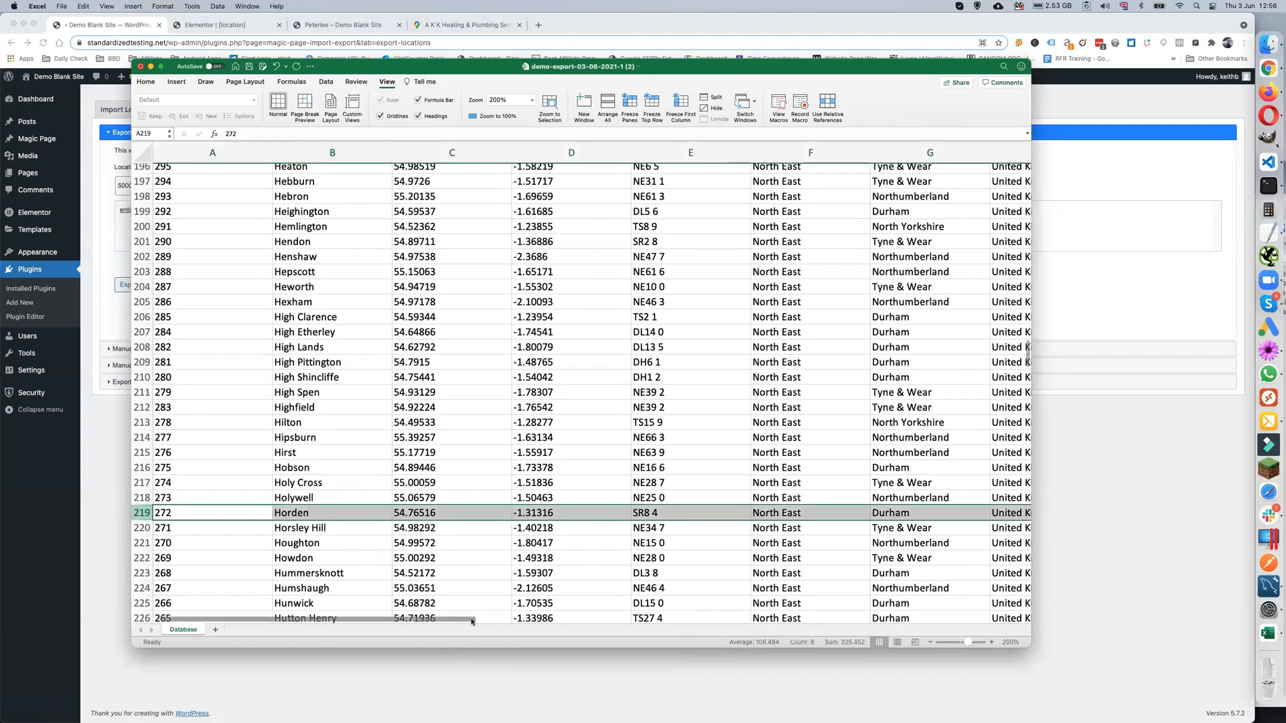
# Step: Enter "This is horden data" in the meta_local_data cell of the Horden row
pyautogui.moveTo(472, 620); pyautogui.dragTo(720, 620)
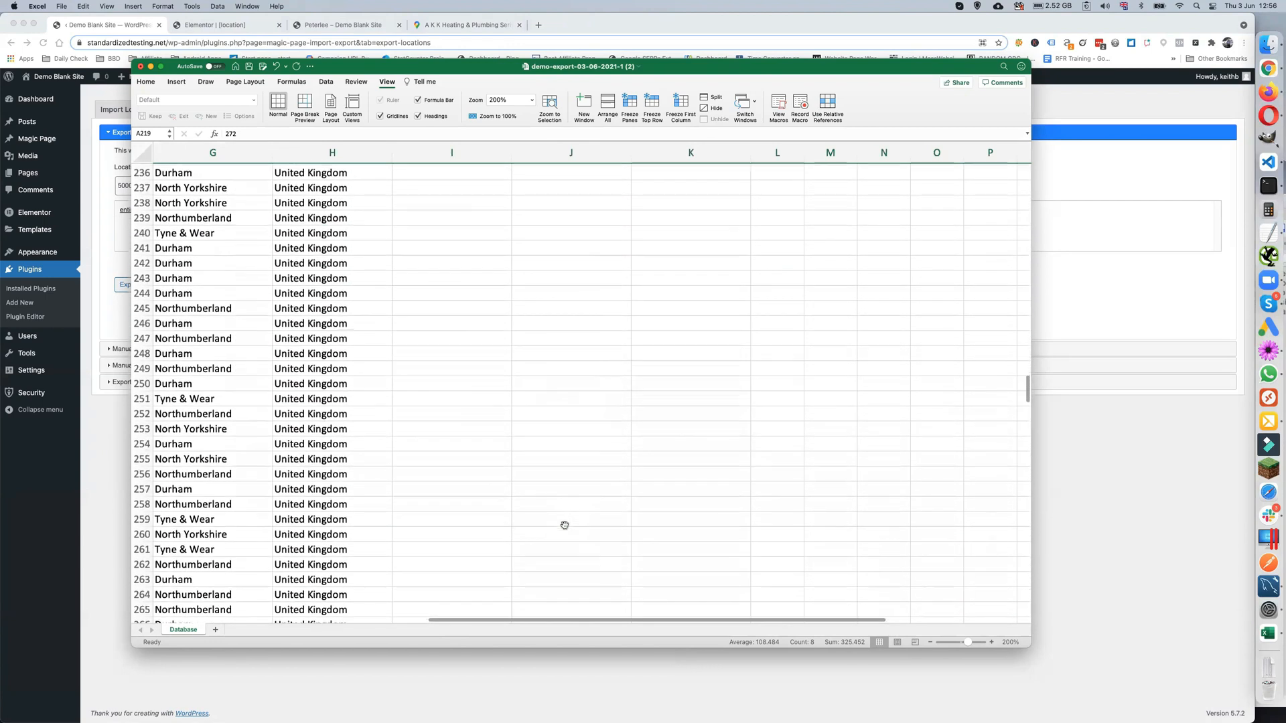
pyautogui.scroll(-10, 565, 525)
pyautogui.scroll(-15, 621, 535)
pyautogui.scroll(-3, 621, 535)
pyautogui.scroll(16, 602, 539)
pyautogui.scroll(20, 577, 544)
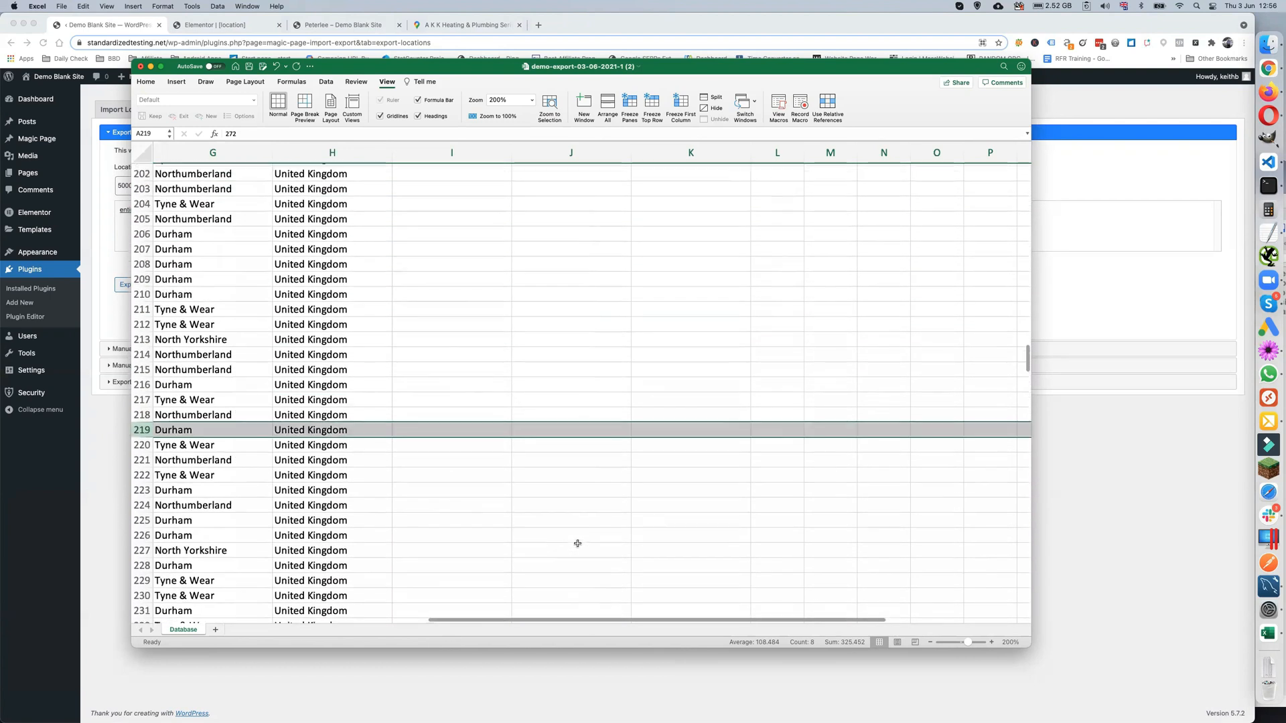
pyautogui.scroll(1, 577, 543)
pyautogui.click(558, 452)
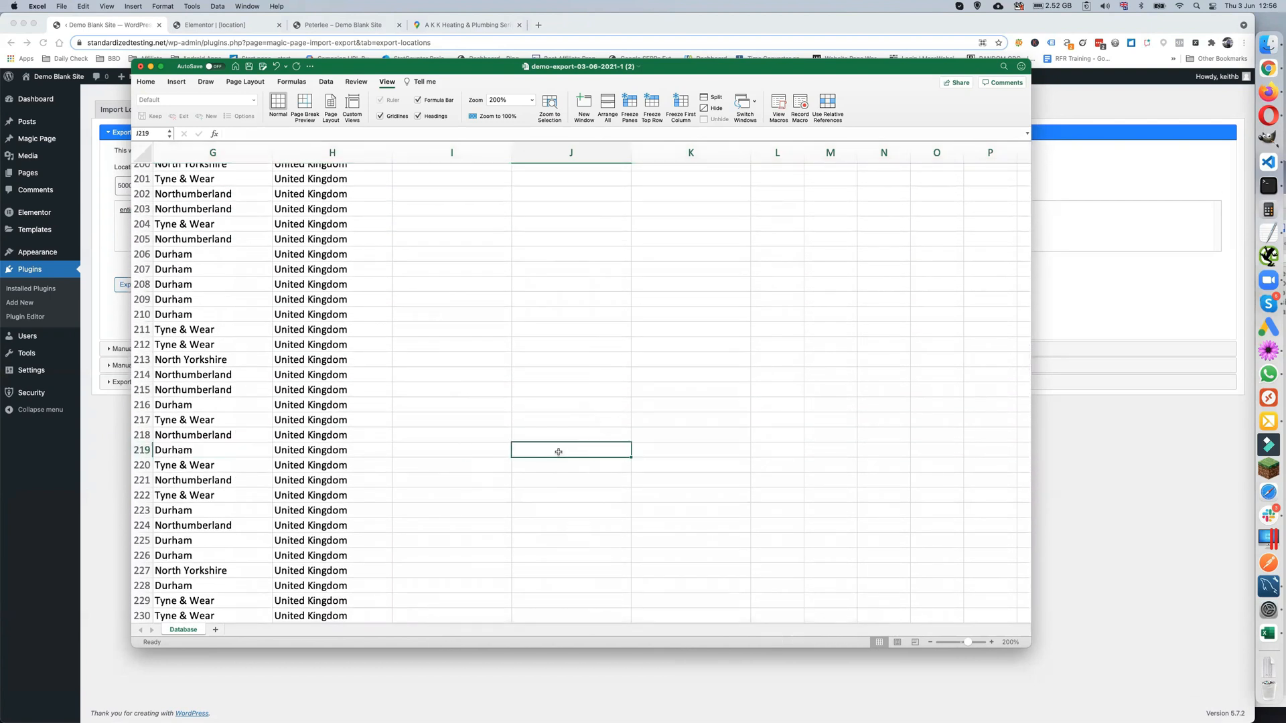
pyautogui.write('This is horden data')
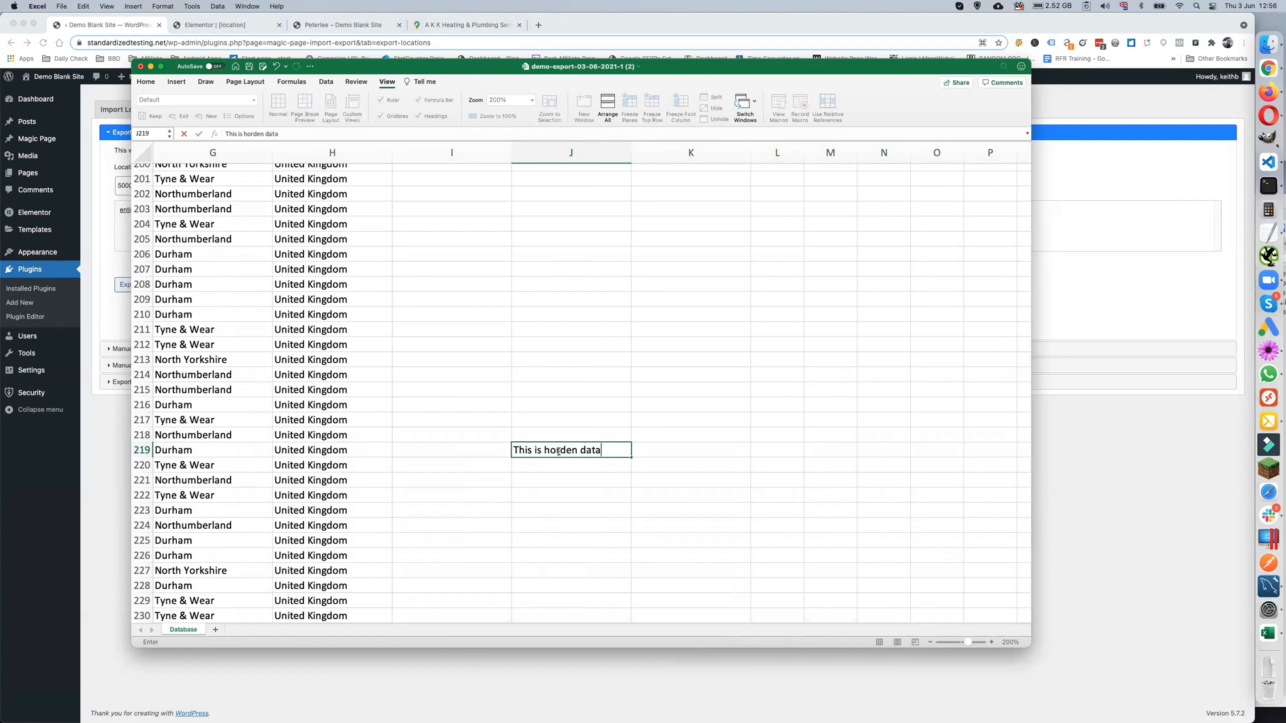
pyautogui.press('Tab')
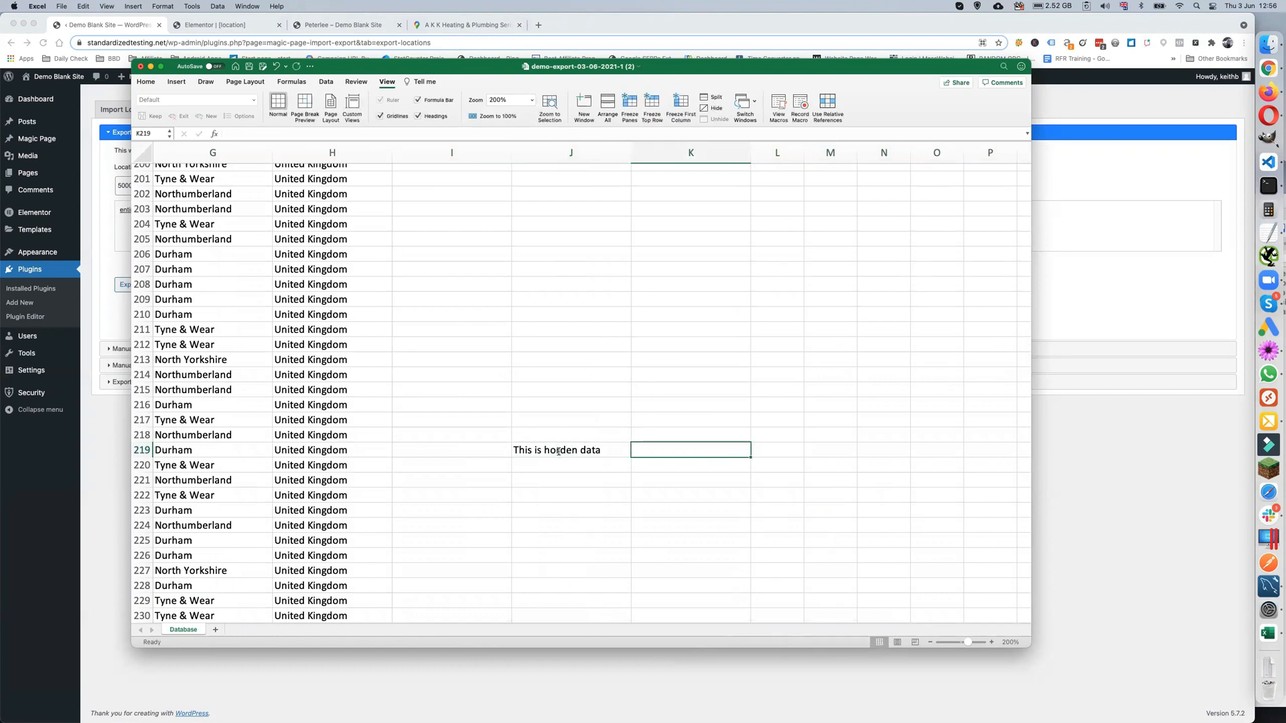
# Step: Enter "This would be horden map" in the meta_local_map_data cell of the Horden row
pyautogui.write('This would be horden map')
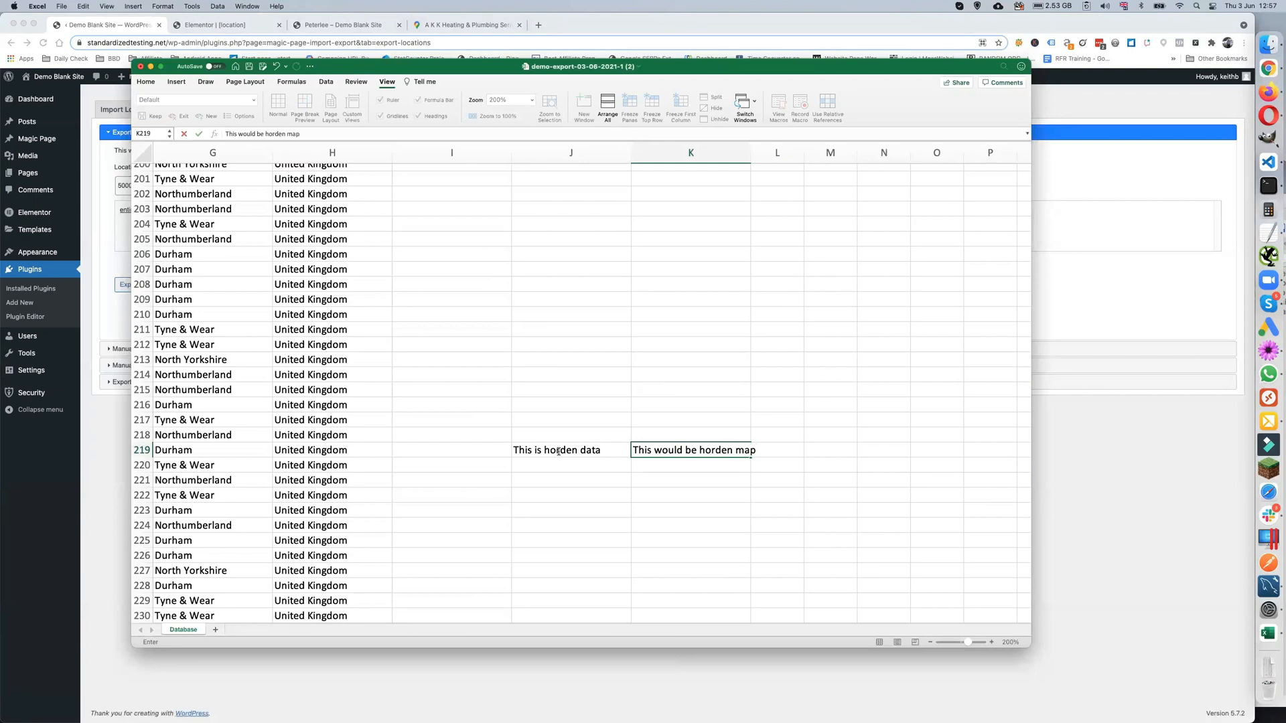
pyautogui.click(567, 497)
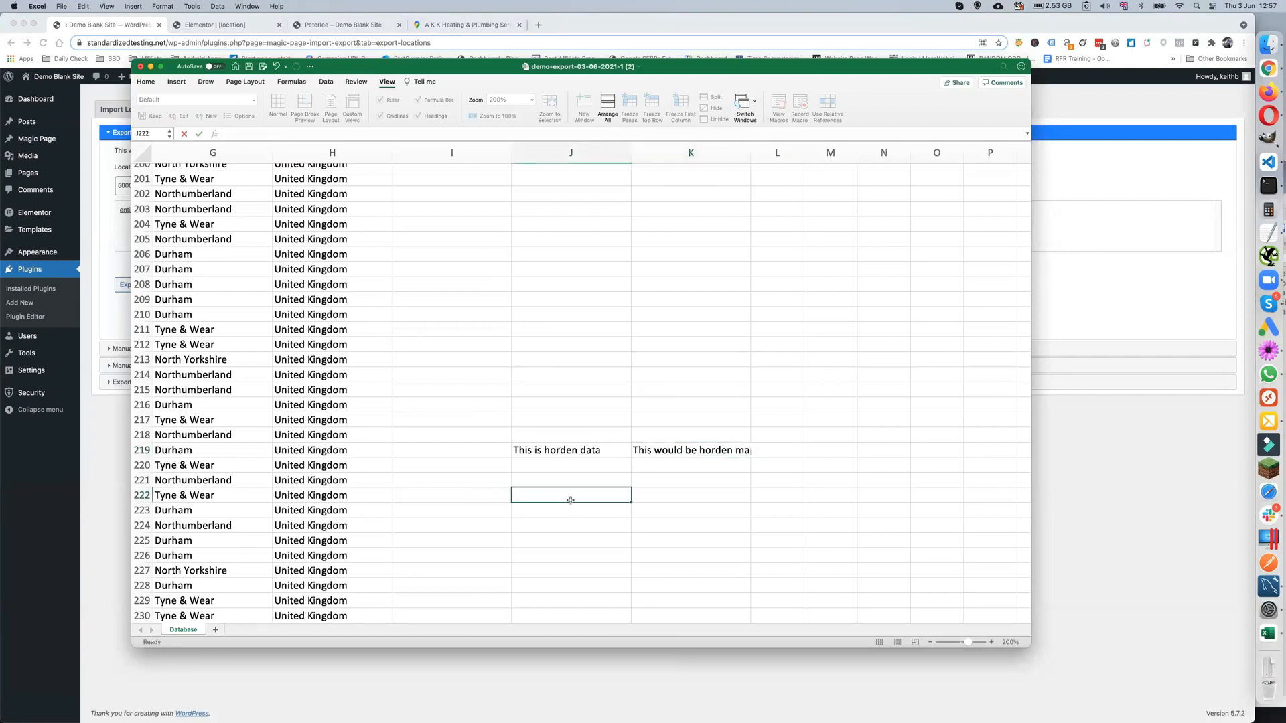
# Step: Widen the empty column L beside meta_local_map_data and enter the heading "Video Id" in its first row
pyautogui.scroll(10, 748, 437)
pyautogui.scroll(15, 748, 437)
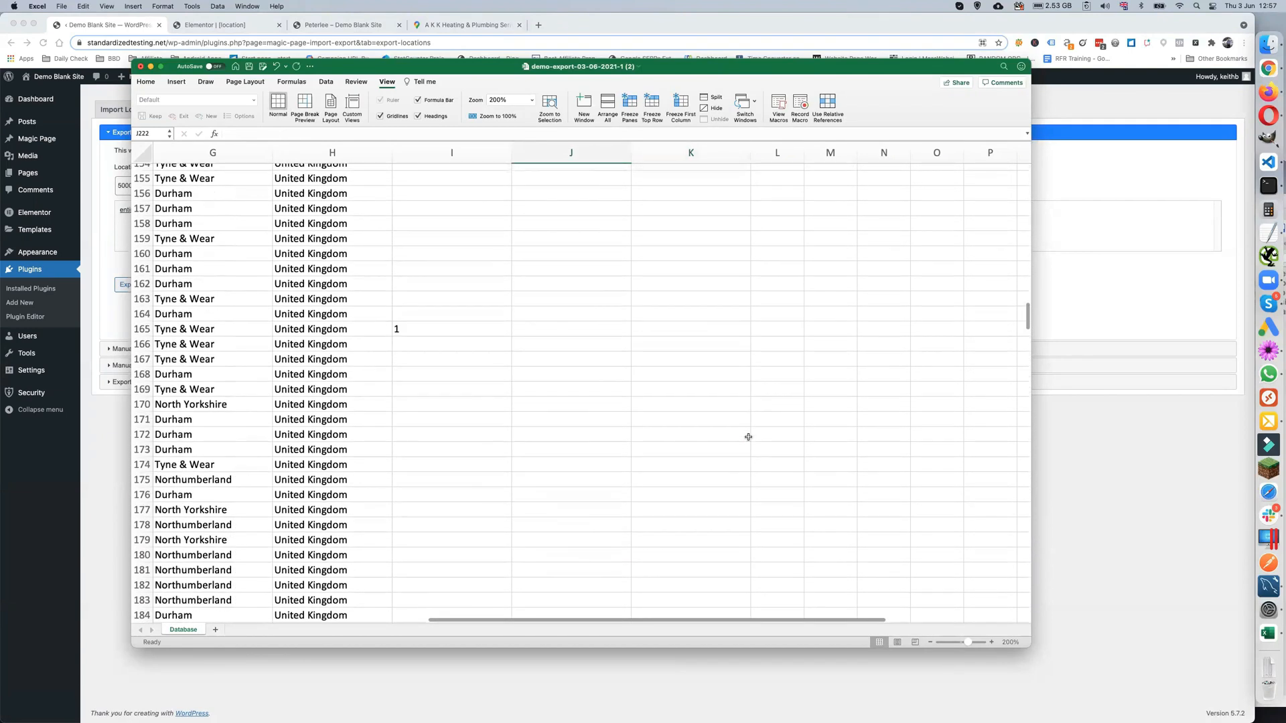
pyautogui.scroll(15, 748, 435)
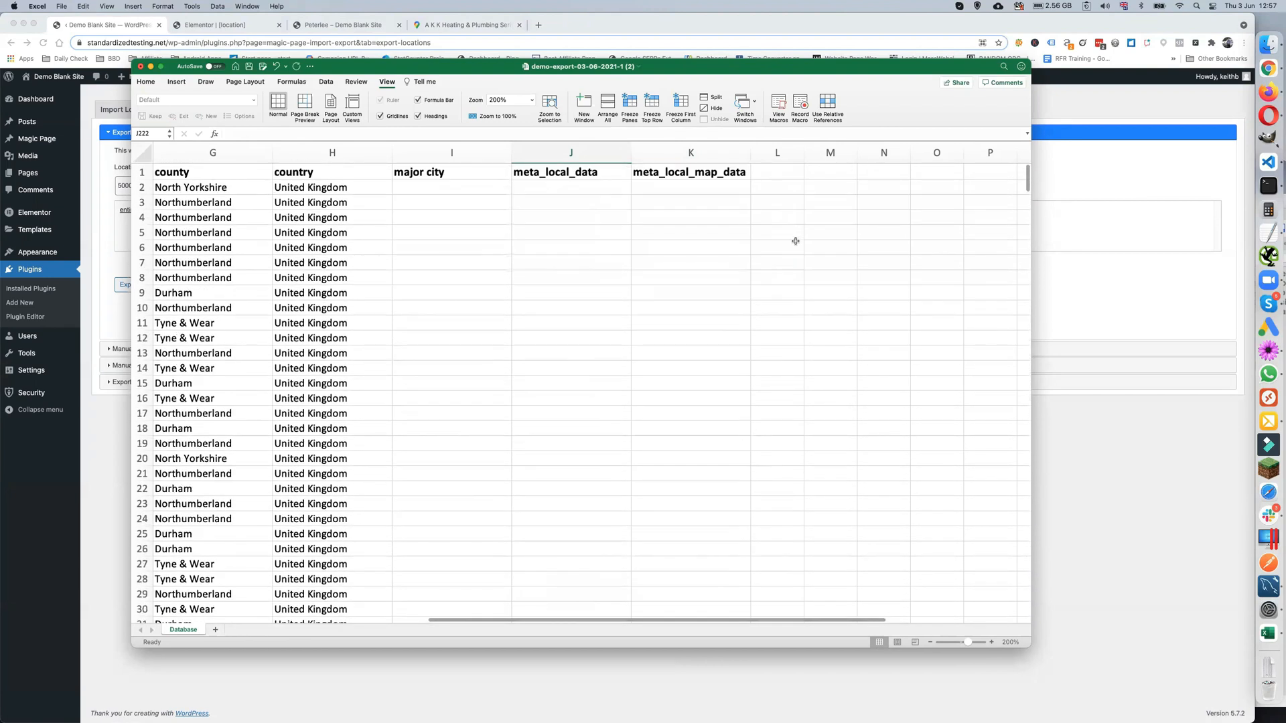
pyautogui.moveTo(803, 153); pyautogui.dragTo(861, 154)
pyautogui.click(787, 174)
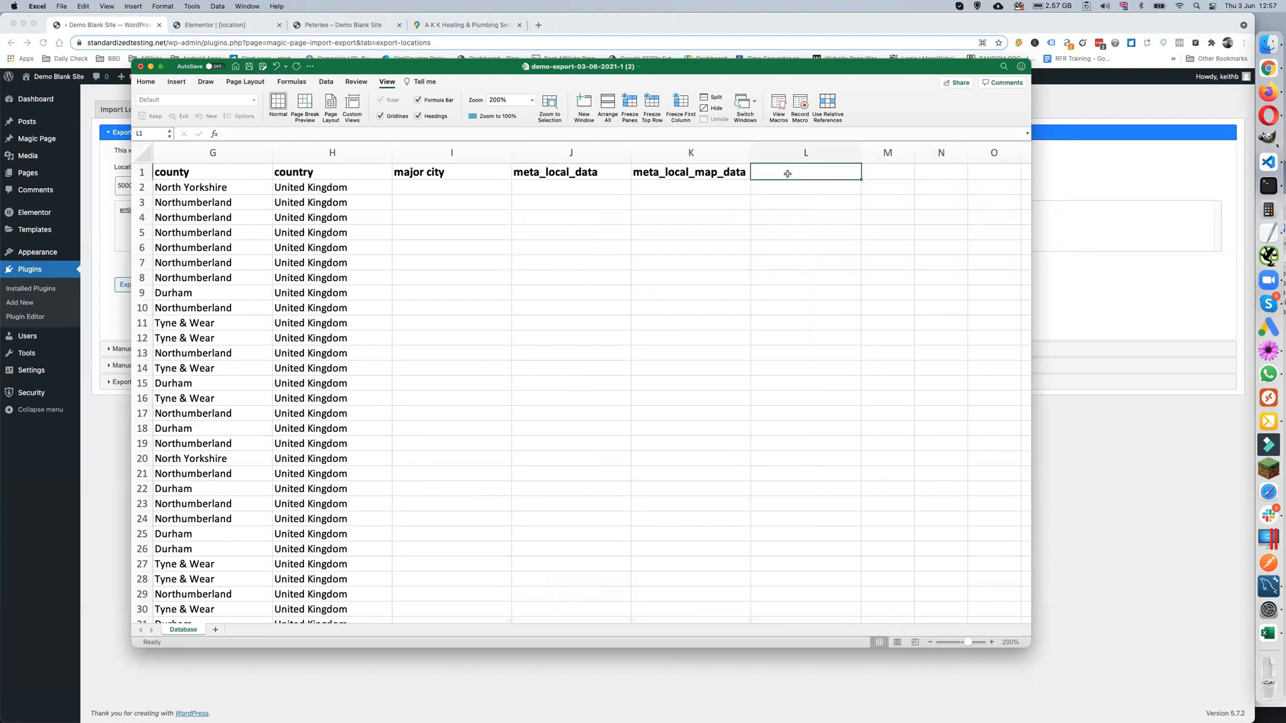
pyautogui.write('Video Id')
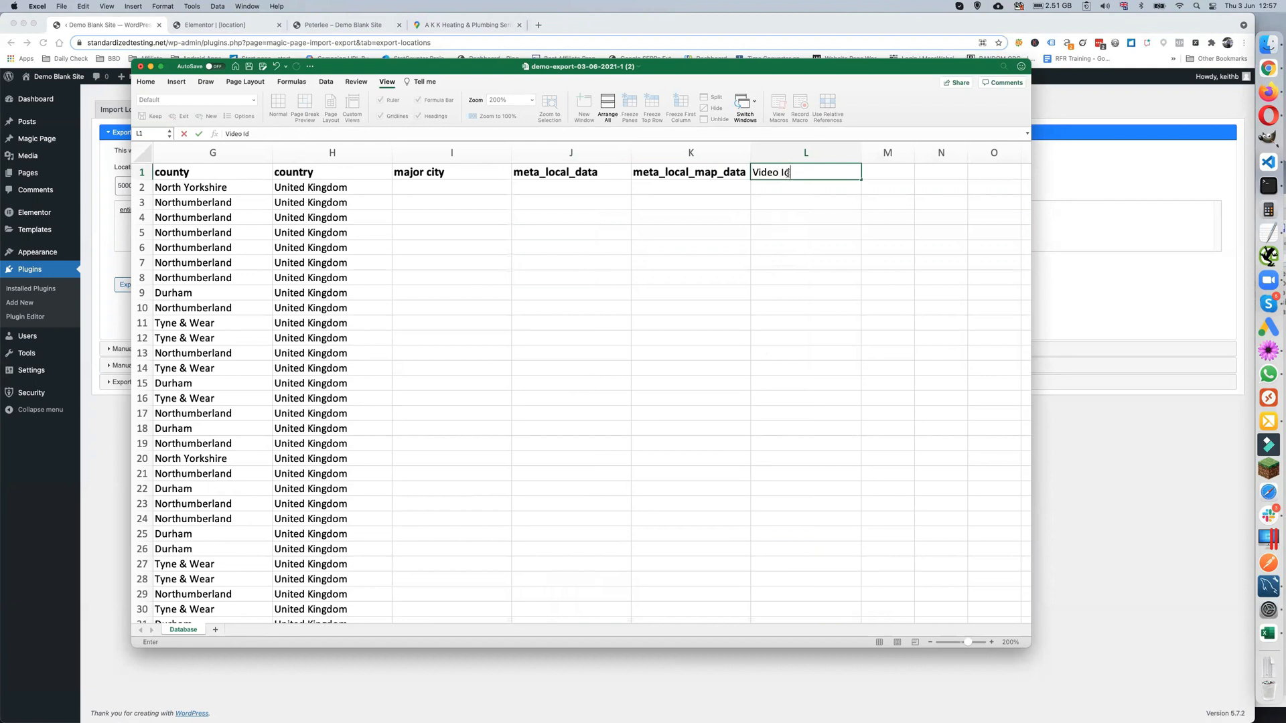
# Step: Enter "Video id ForHorden" in the Video Id cell of the Horden row
pyautogui.scroll(-8, 787, 222)
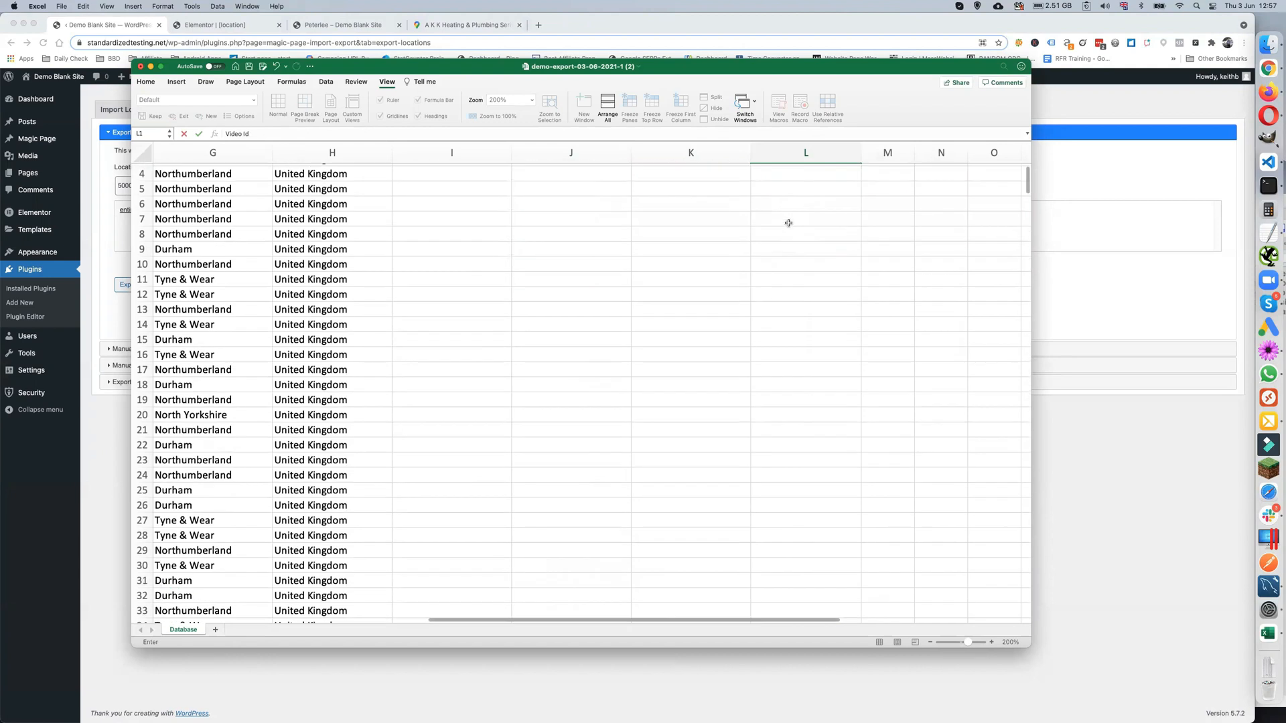
pyautogui.scroll(-20, 788, 222)
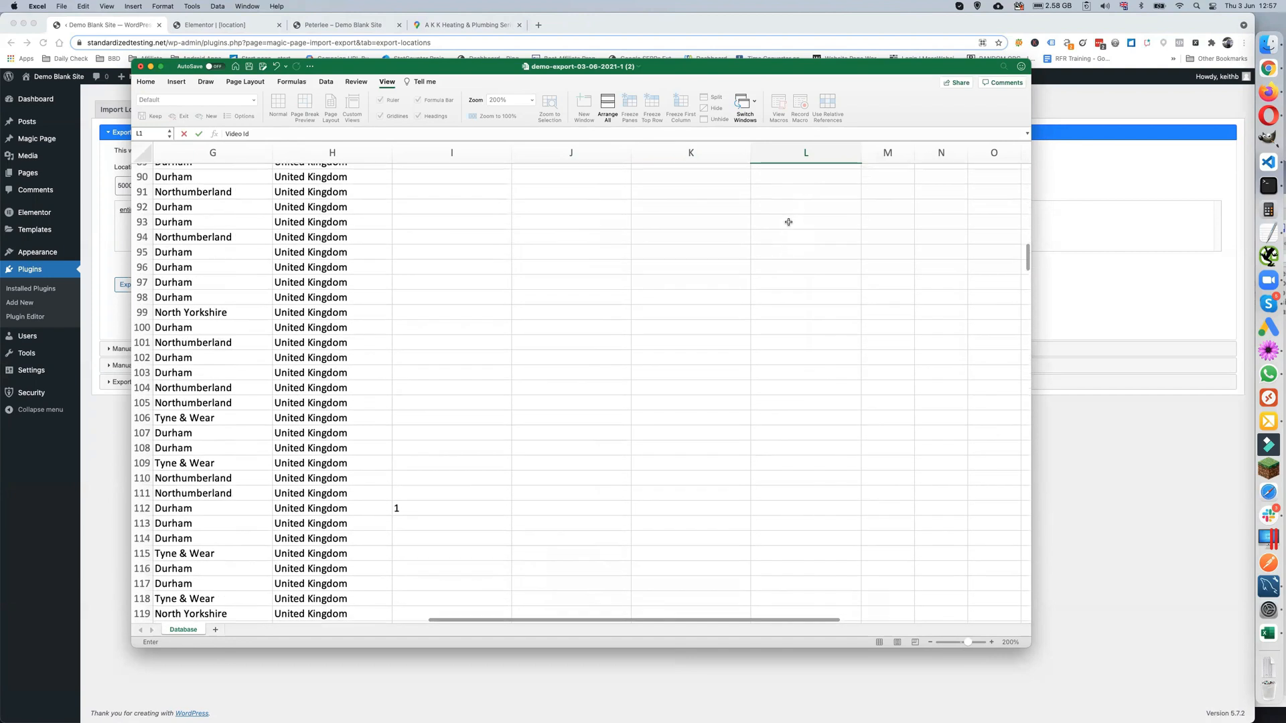
pyautogui.scroll(-20, 788, 222)
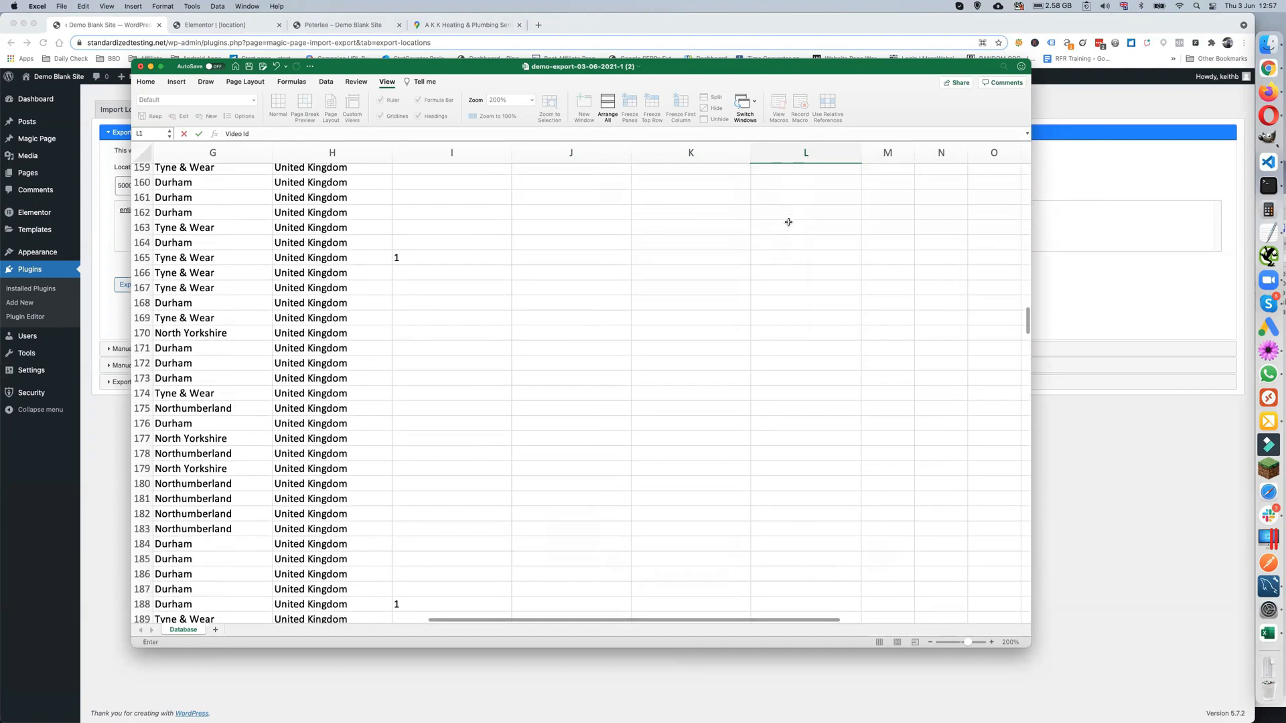
pyautogui.scroll(-11, 788, 222)
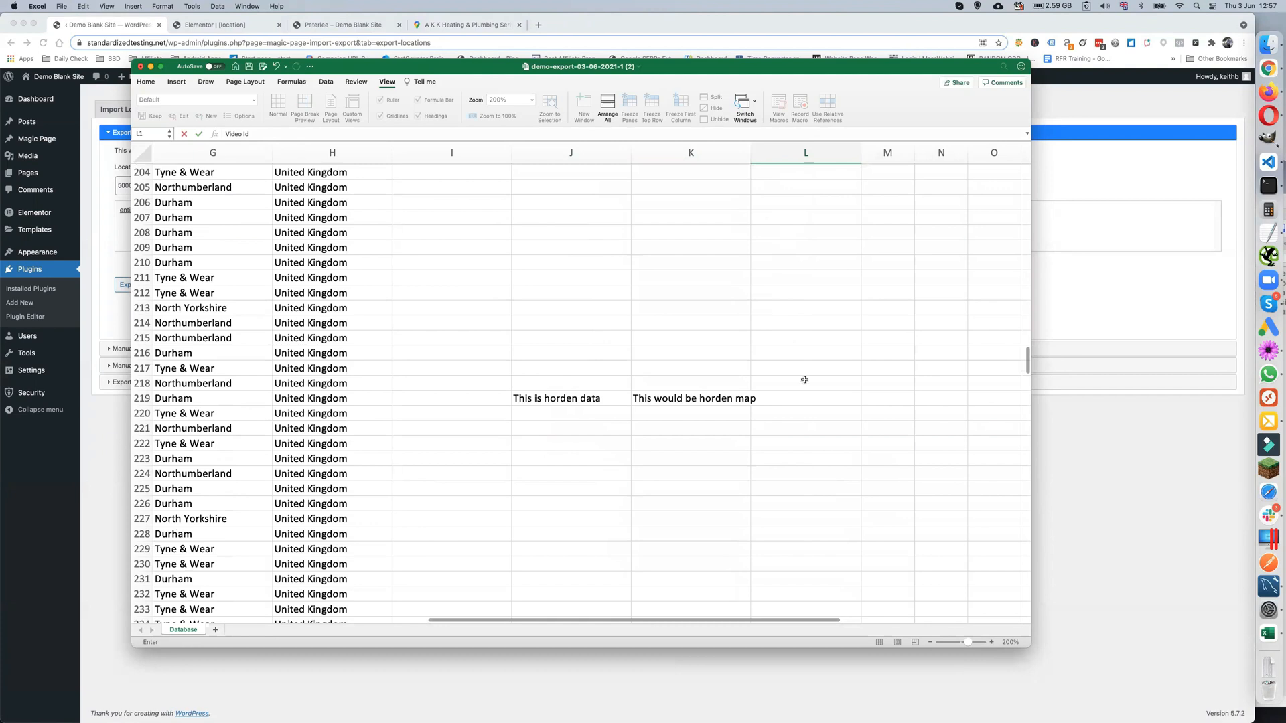
pyautogui.click(804, 398)
pyautogui.write('V')
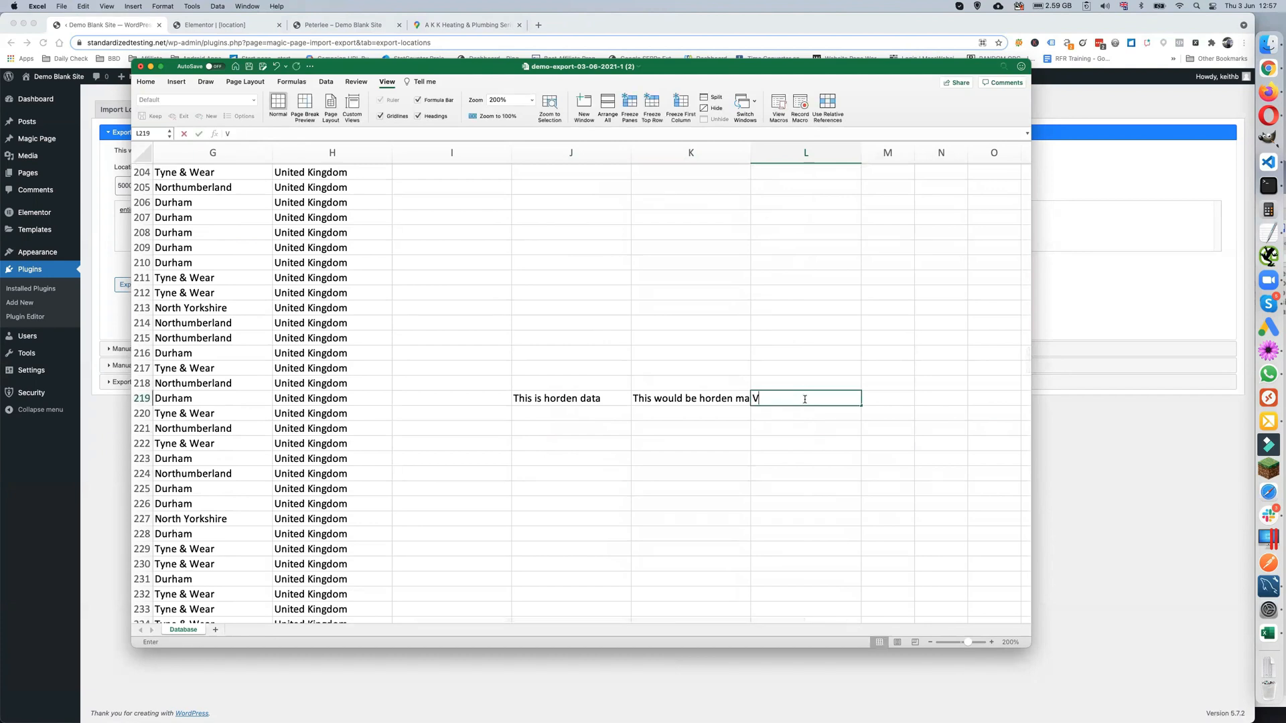
pyautogui.write('ideo')
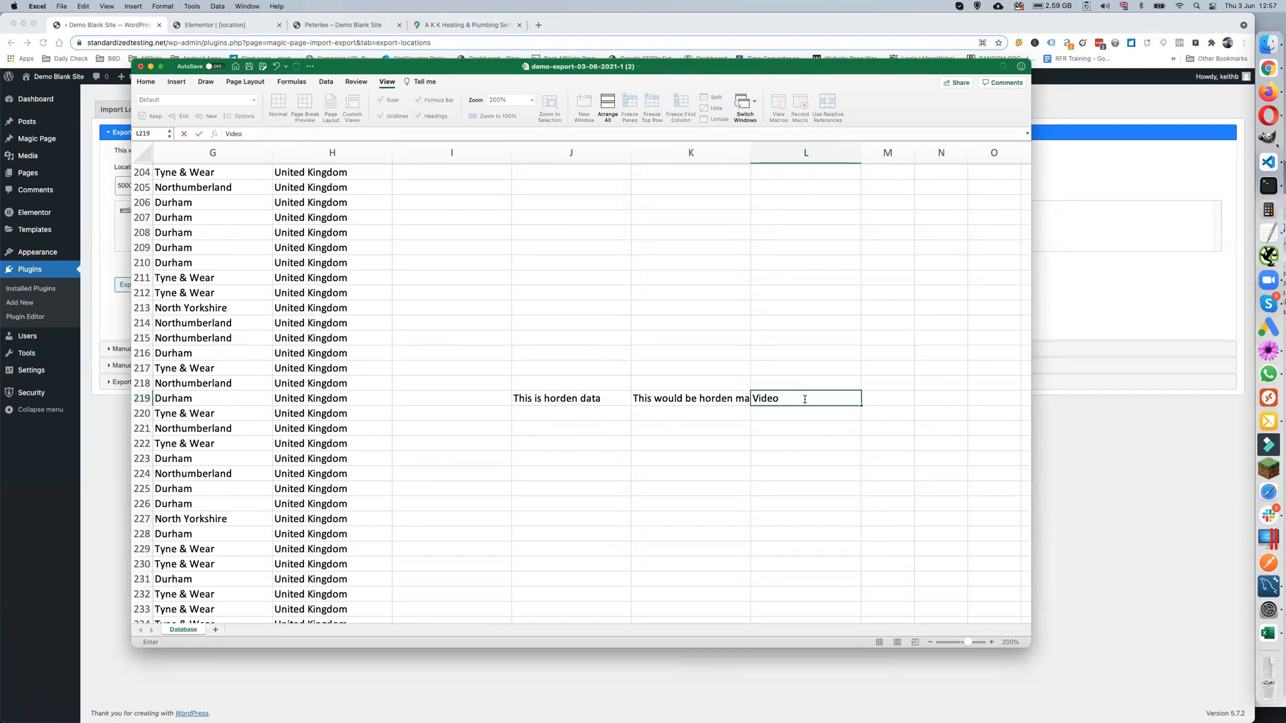
pyautogui.write(' id ForHorden')
# Step: Copy the Horden video text into the Peterlee row's Video Id cell and change it to "Video id For Peterlee"
pyautogui.tripleClick(805, 399)
pyautogui.press('super+c')
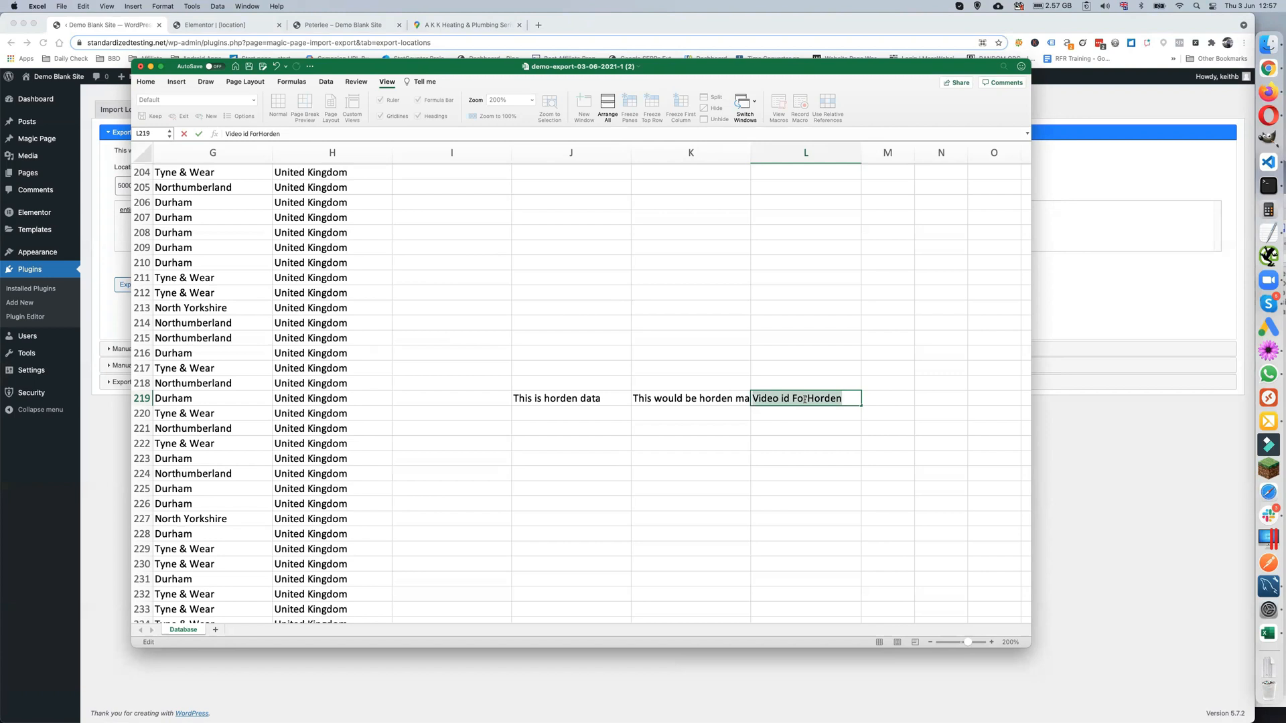
pyautogui.scroll(-10, 807, 424)
pyautogui.scroll(-15, 806, 423)
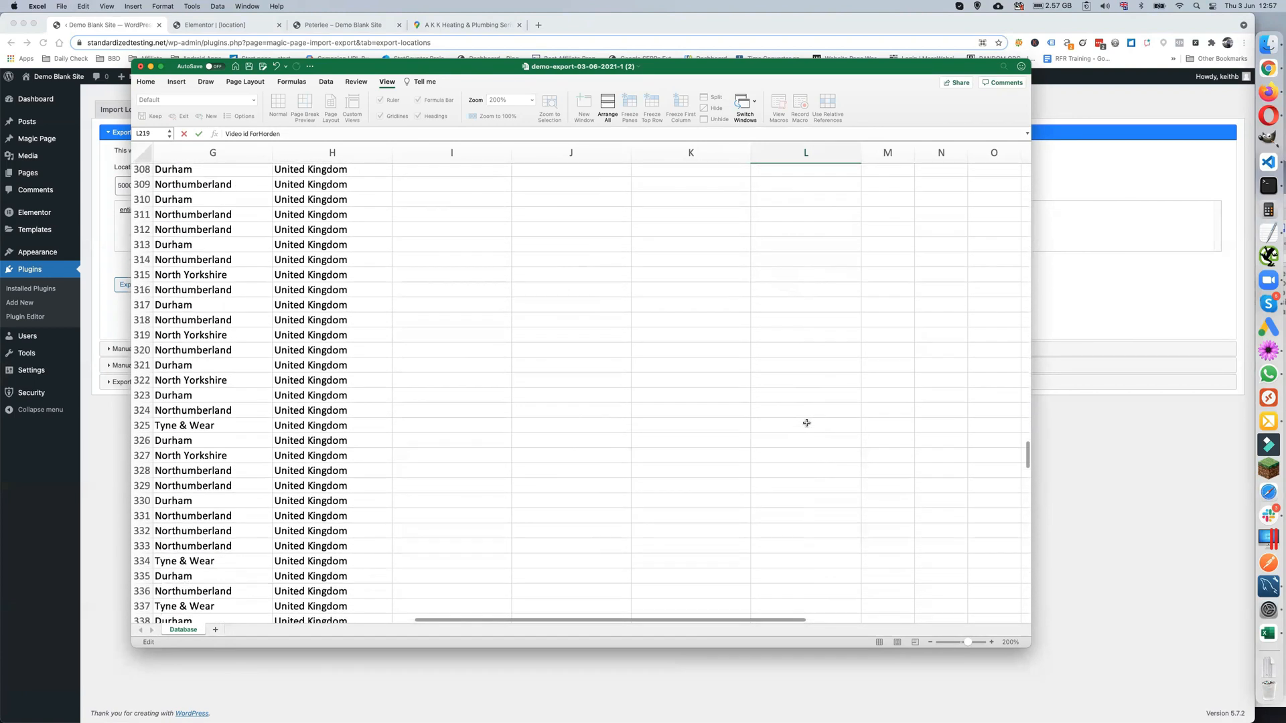
pyautogui.scroll(-3, 806, 424)
pyautogui.click(807, 425)
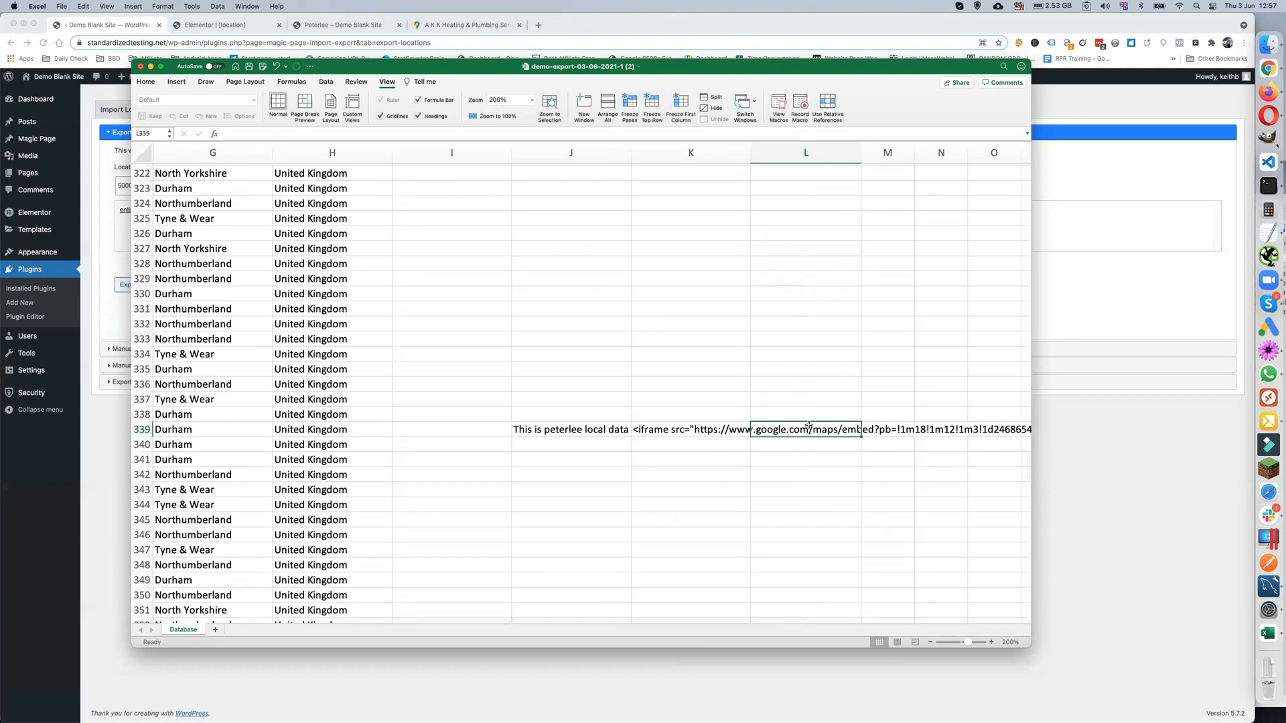
pyautogui.press('super+v')
pyautogui.doubleClick(823, 429)
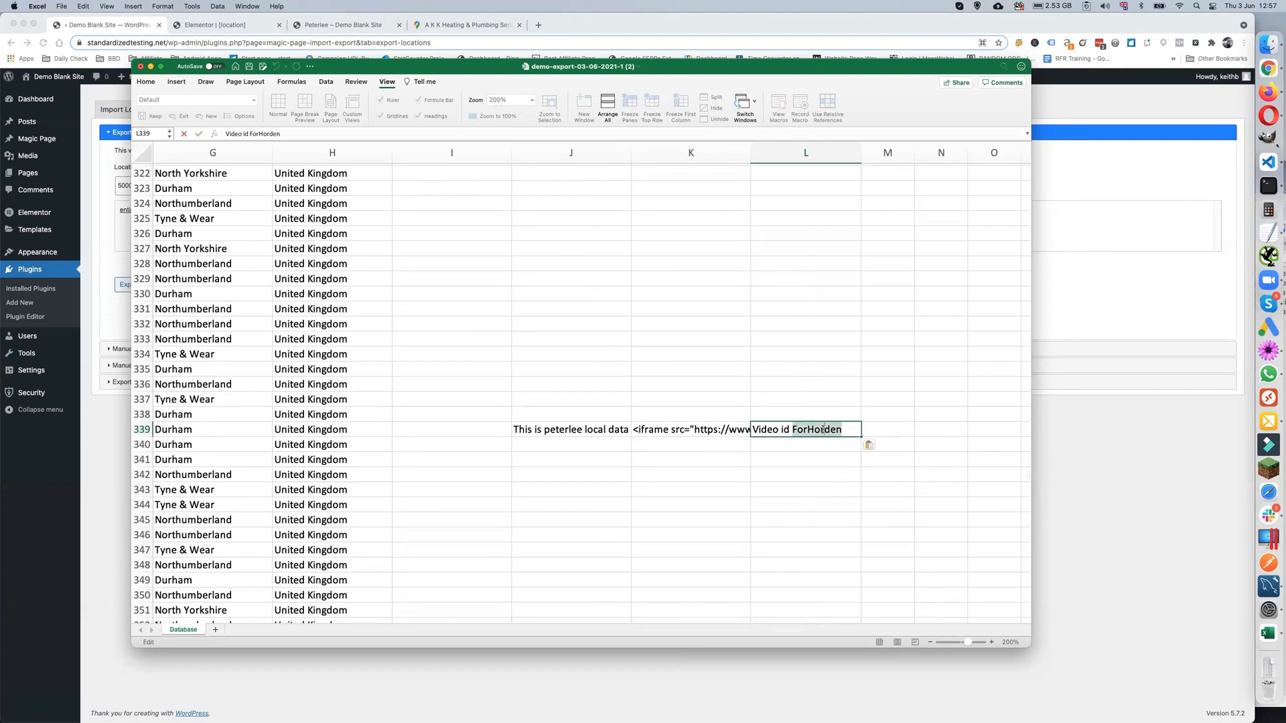
pyautogui.write('For Peterlee')
pyautogui.press('Return')
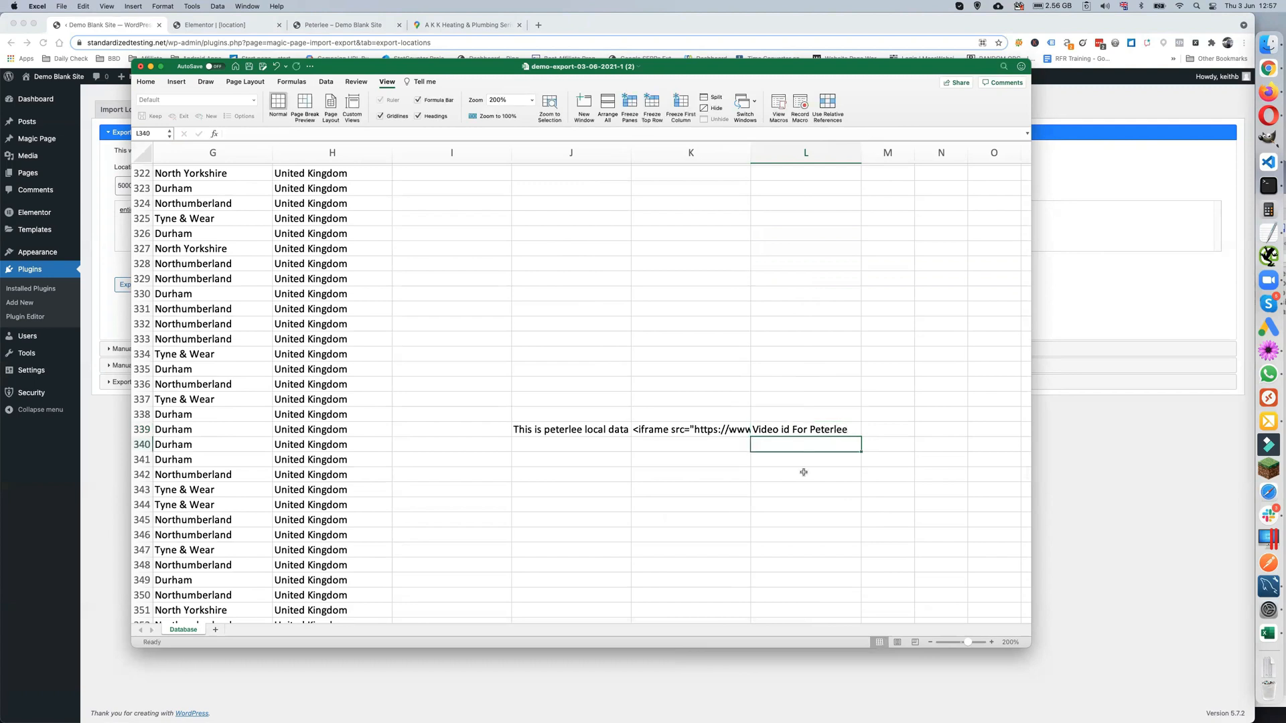
# Step: Save the edited locations workbook
pyautogui.scroll(-4, 803, 469)
pyautogui.scroll(5, 770, 470)
pyautogui.scroll(15, 737, 462)
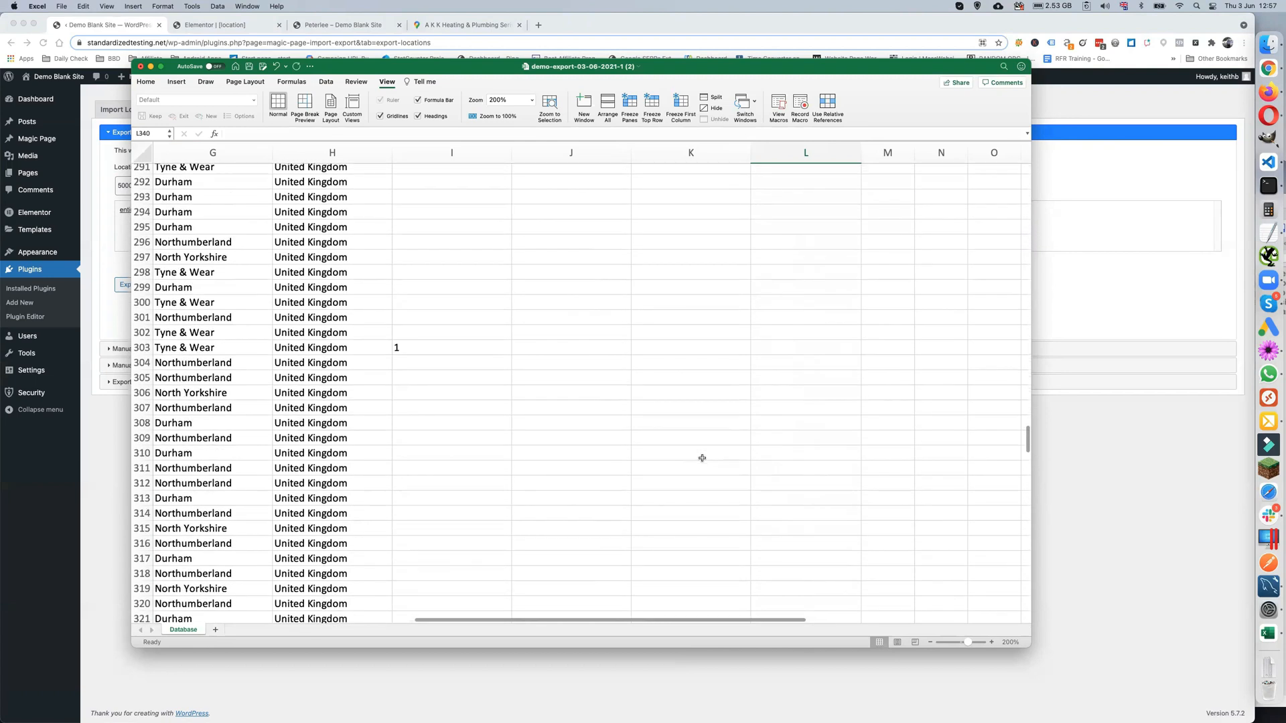
pyautogui.scroll(20, 702, 458)
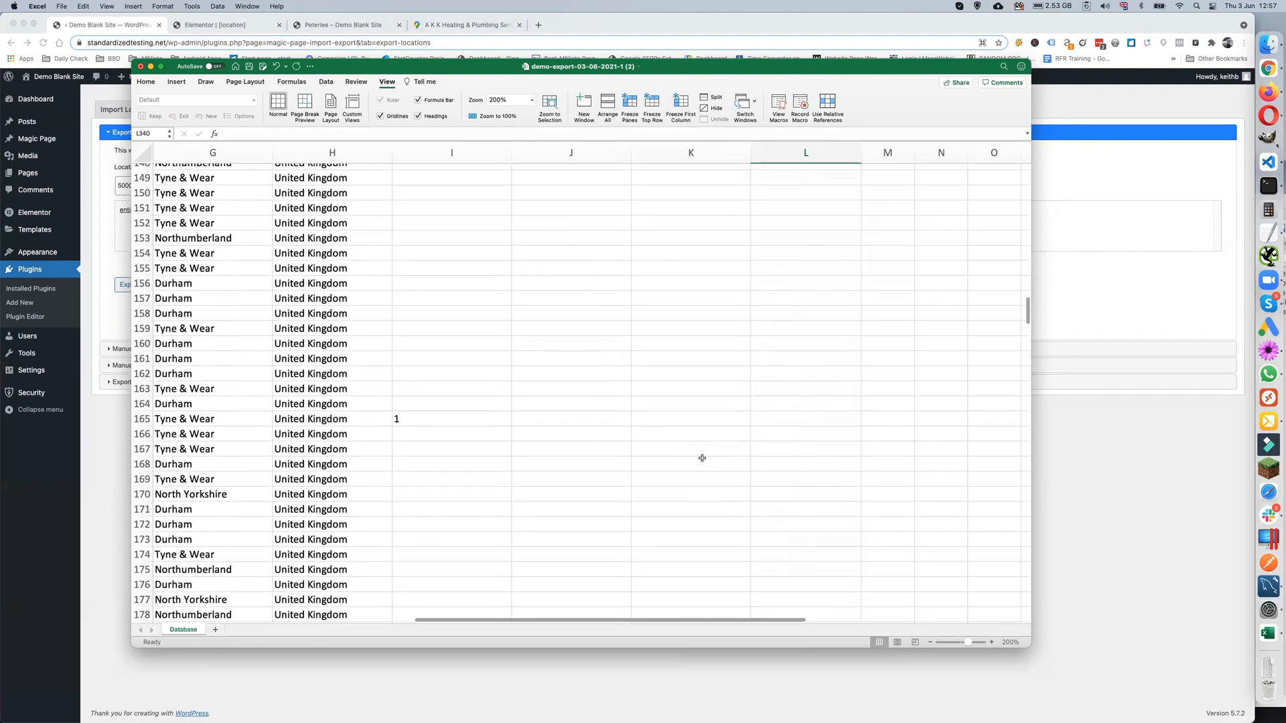
pyautogui.scroll(3, 702, 458)
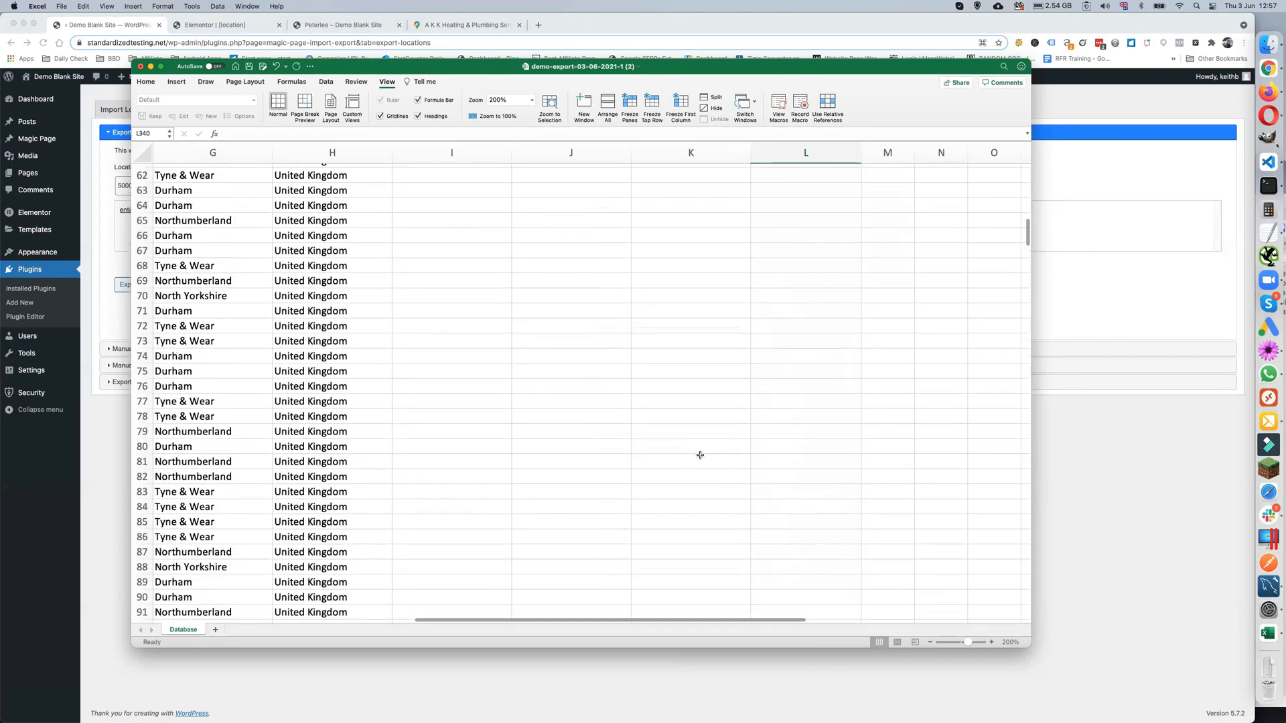
pyautogui.press('super+s')
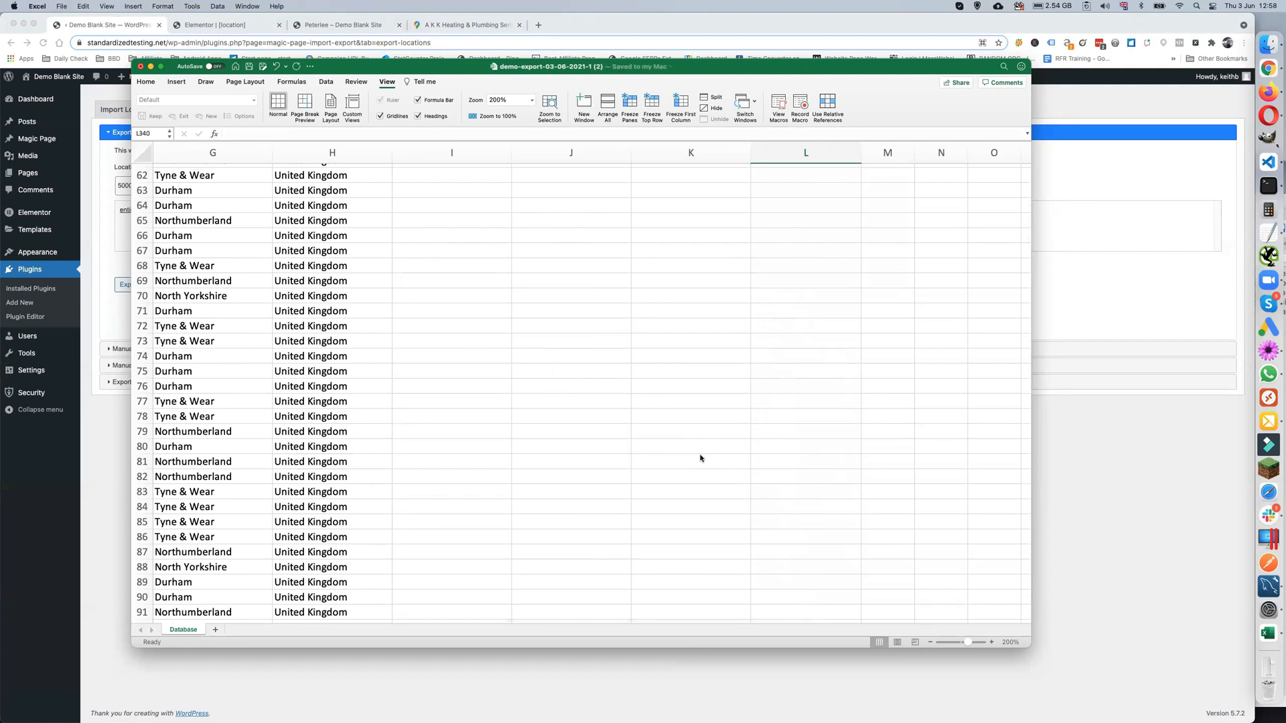
# Step: Review the custom column headings in the first row and the location rows beneath them
pyautogui.click(586, 380)
pyautogui.scroll(3, 586, 381)
pyautogui.scroll(10, 586, 381)
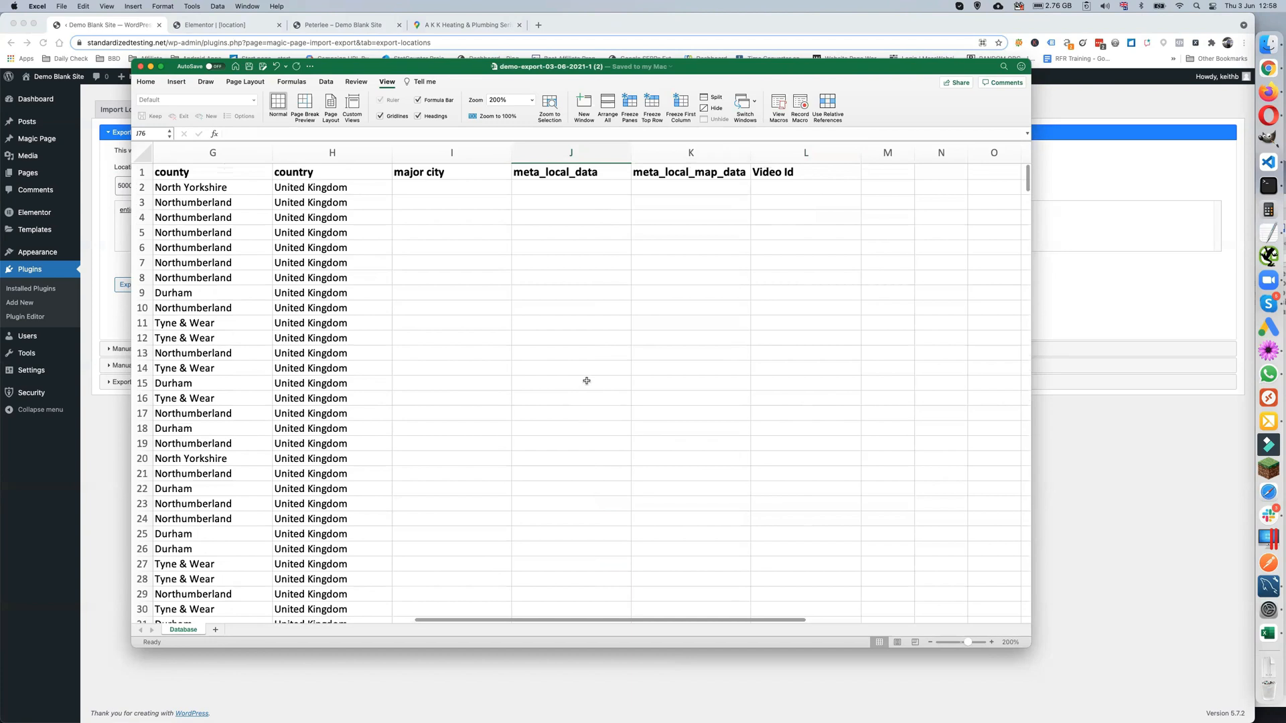
pyautogui.scroll(-10, 586, 380)
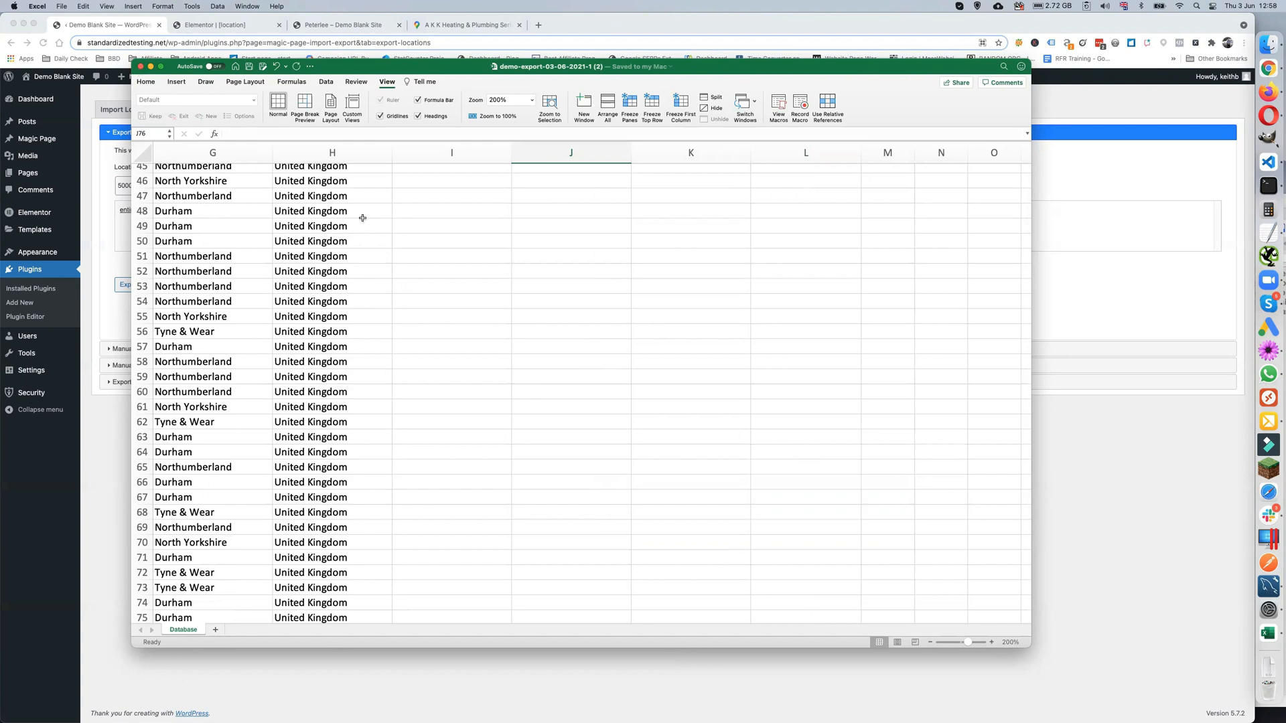
pyautogui.scroll(7, 363, 218)
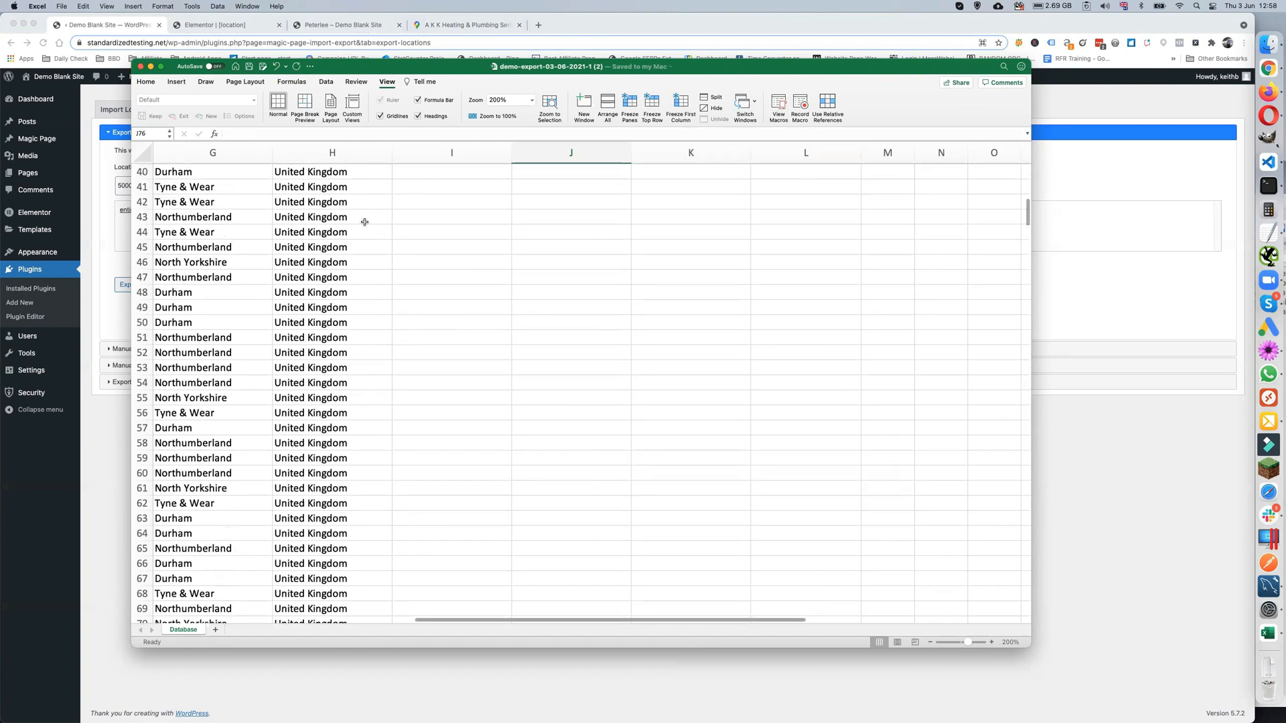
pyautogui.scroll(7, 364, 222)
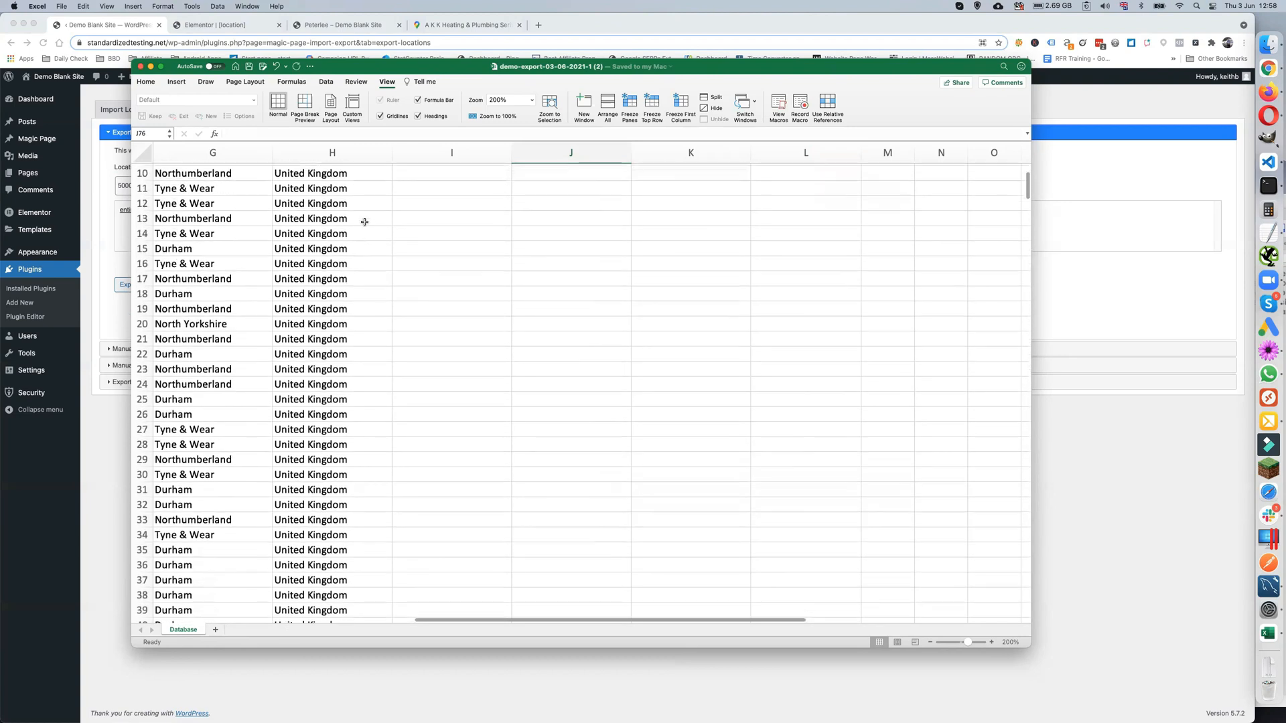
pyautogui.click(537, 150)
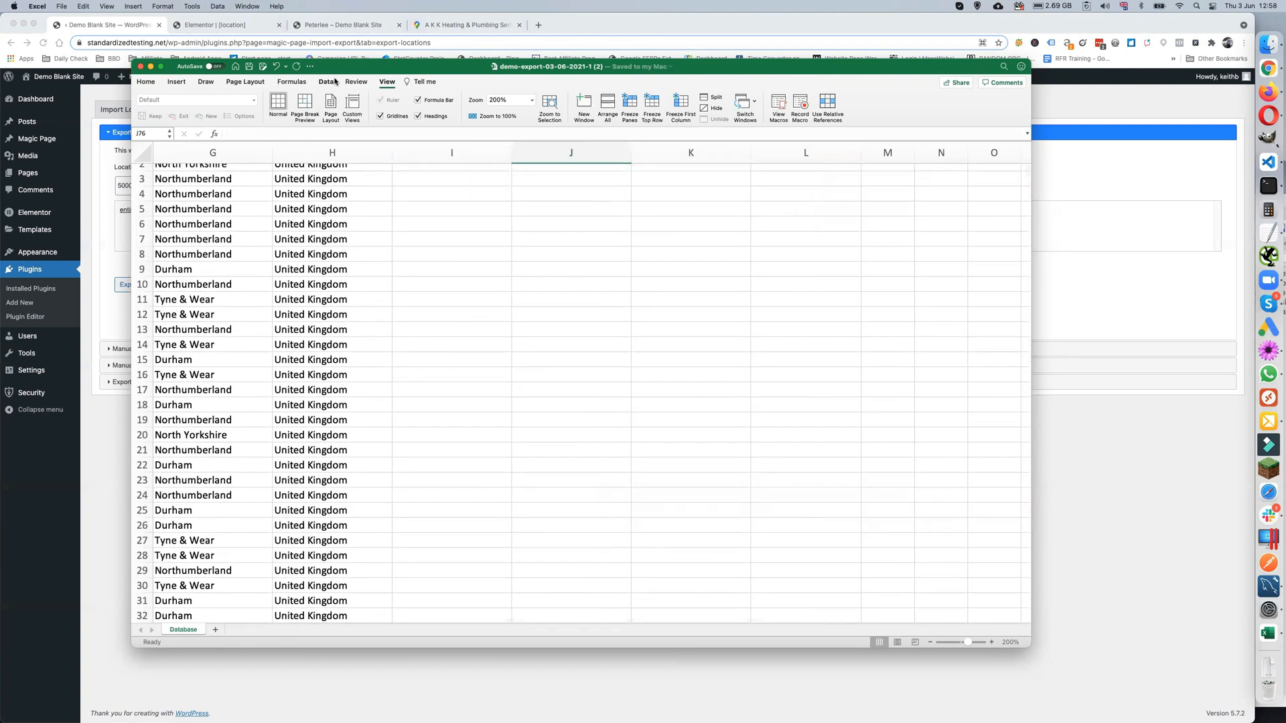
# Step: Save a copy of the workbook to Downloads in CSV UTF-8 (Comma-delimited) format as demo-export-03-06-2021-1.csv
pyautogui.click(67, 7)
pyautogui.click(111, 94)
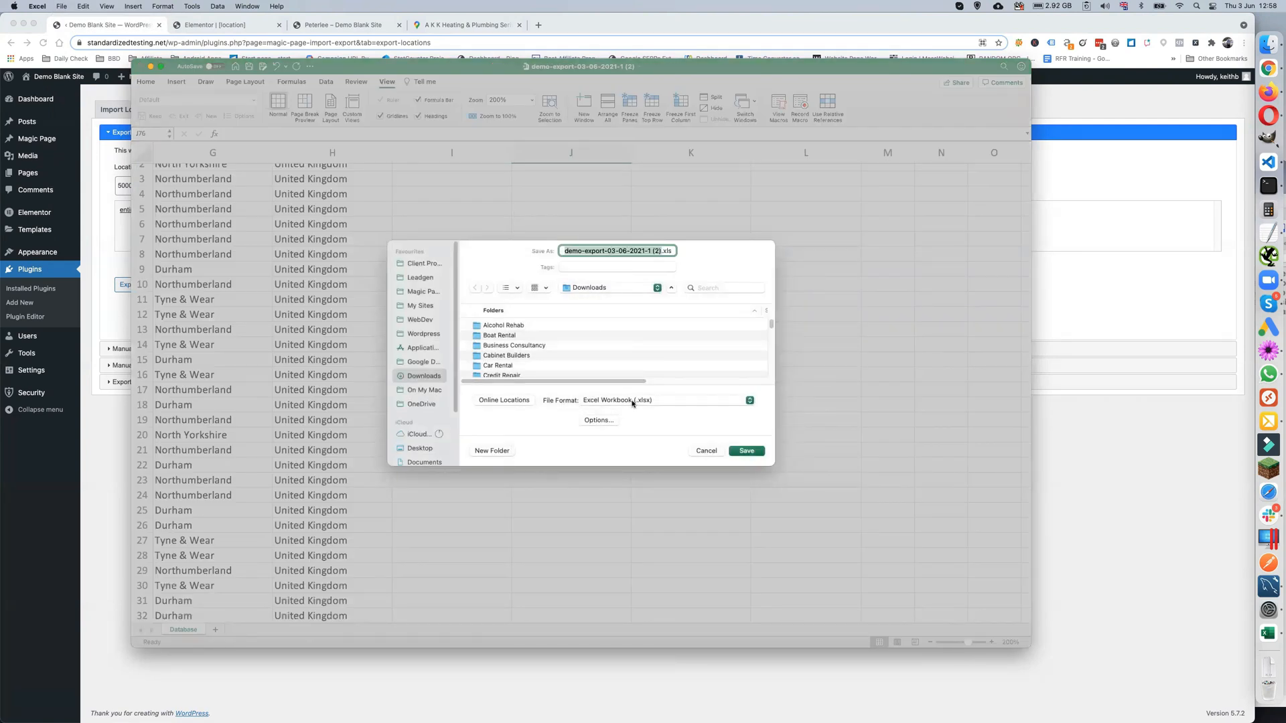
pyautogui.click(633, 402)
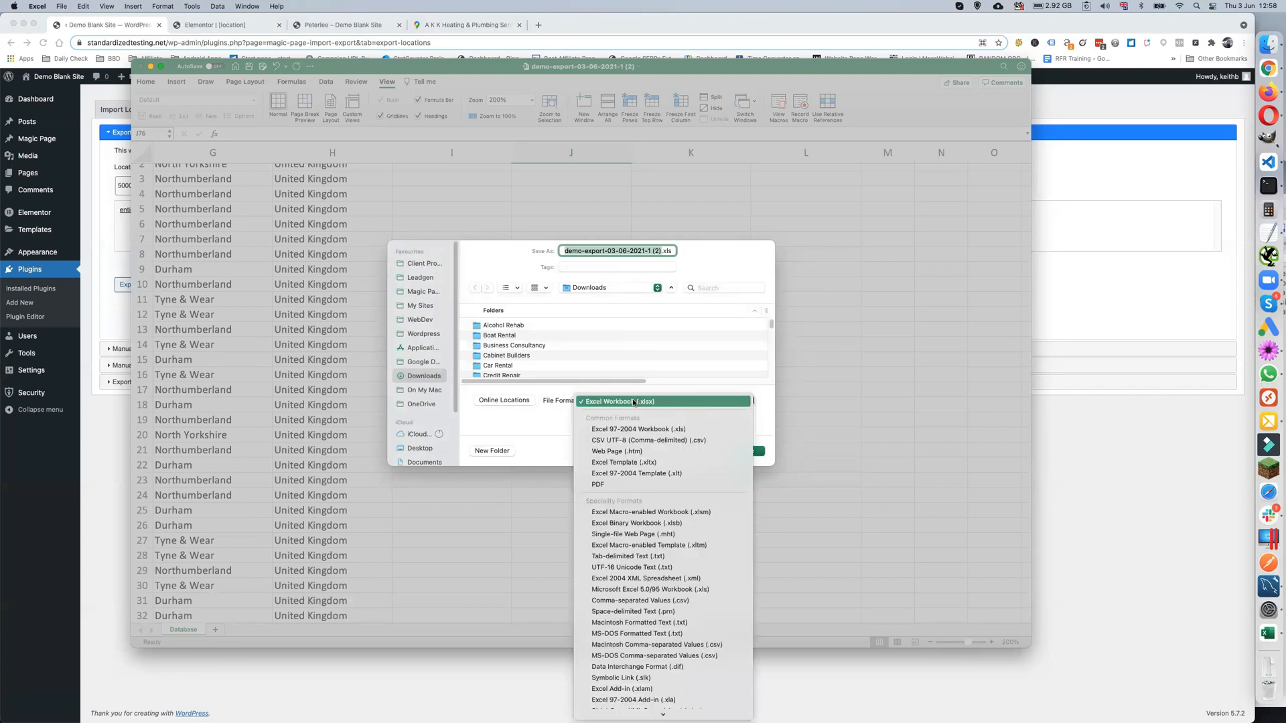
pyautogui.click(673, 441)
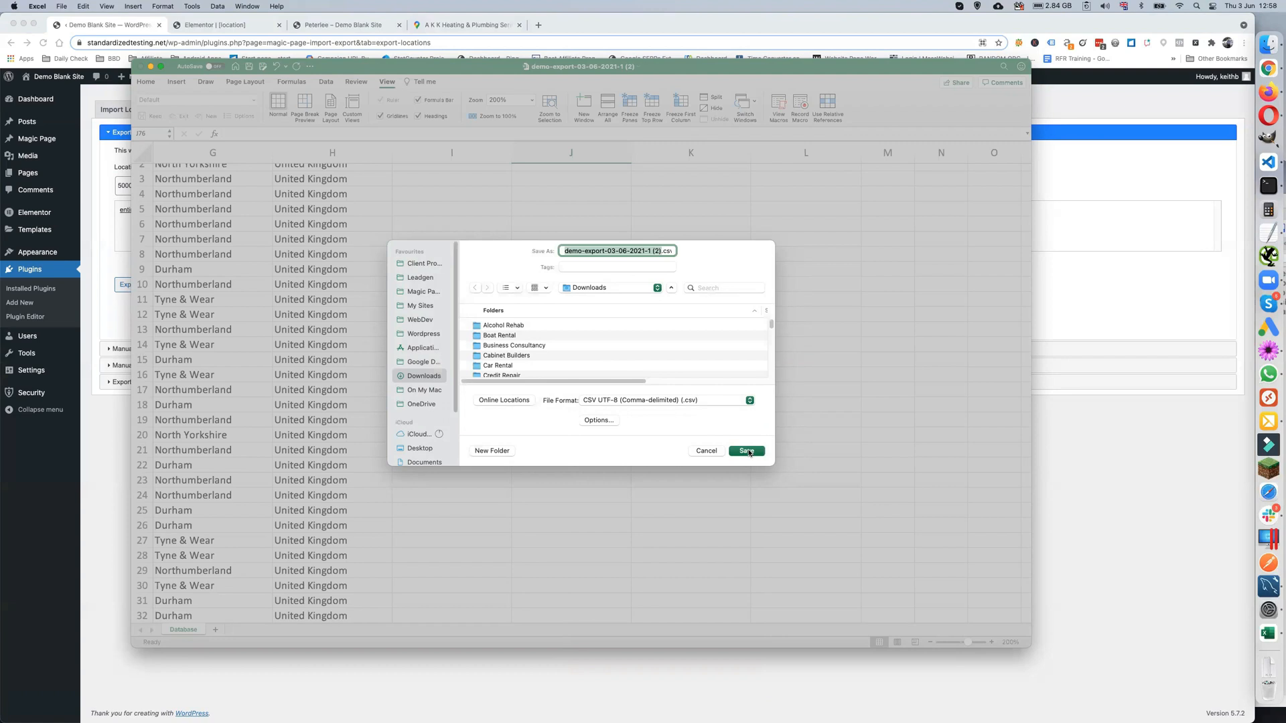
pyautogui.click(660, 252)
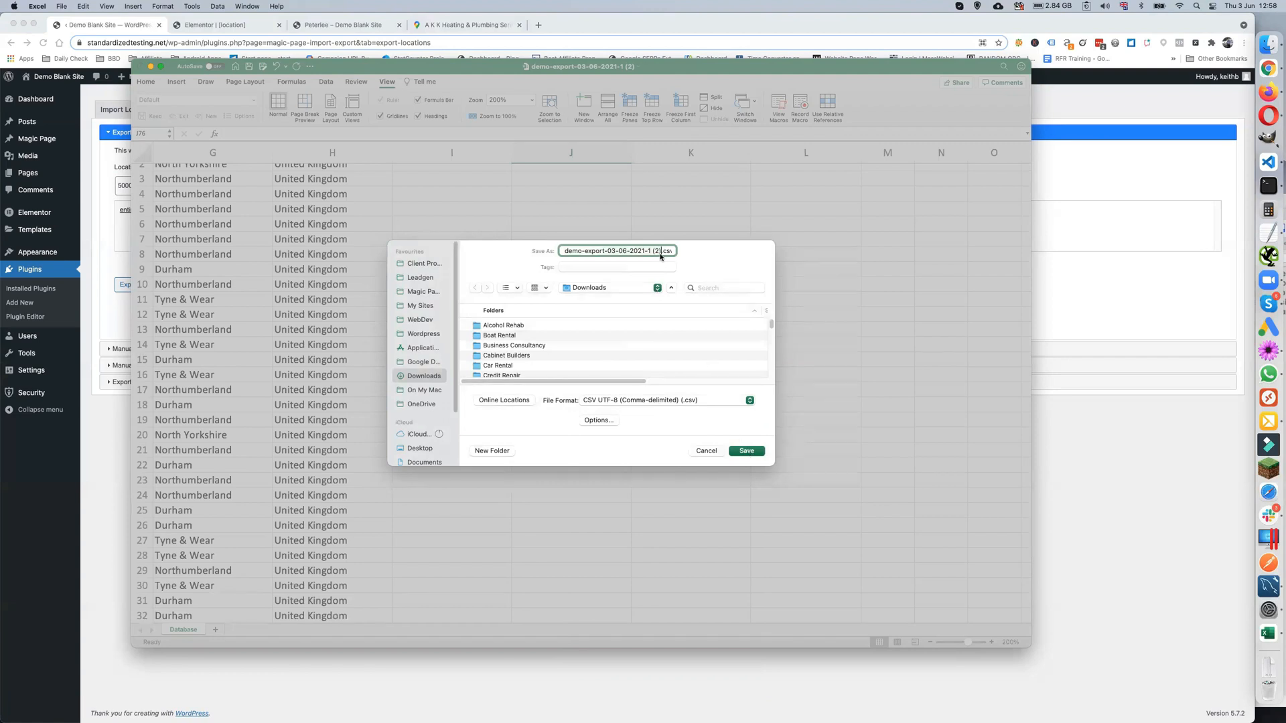
pyautogui.press('BackSpace')
pyautogui.press('BackSpace')
pyautogui.press('BackSpace')
pyautogui.press('BackSpace')
pyautogui.click(750, 453)
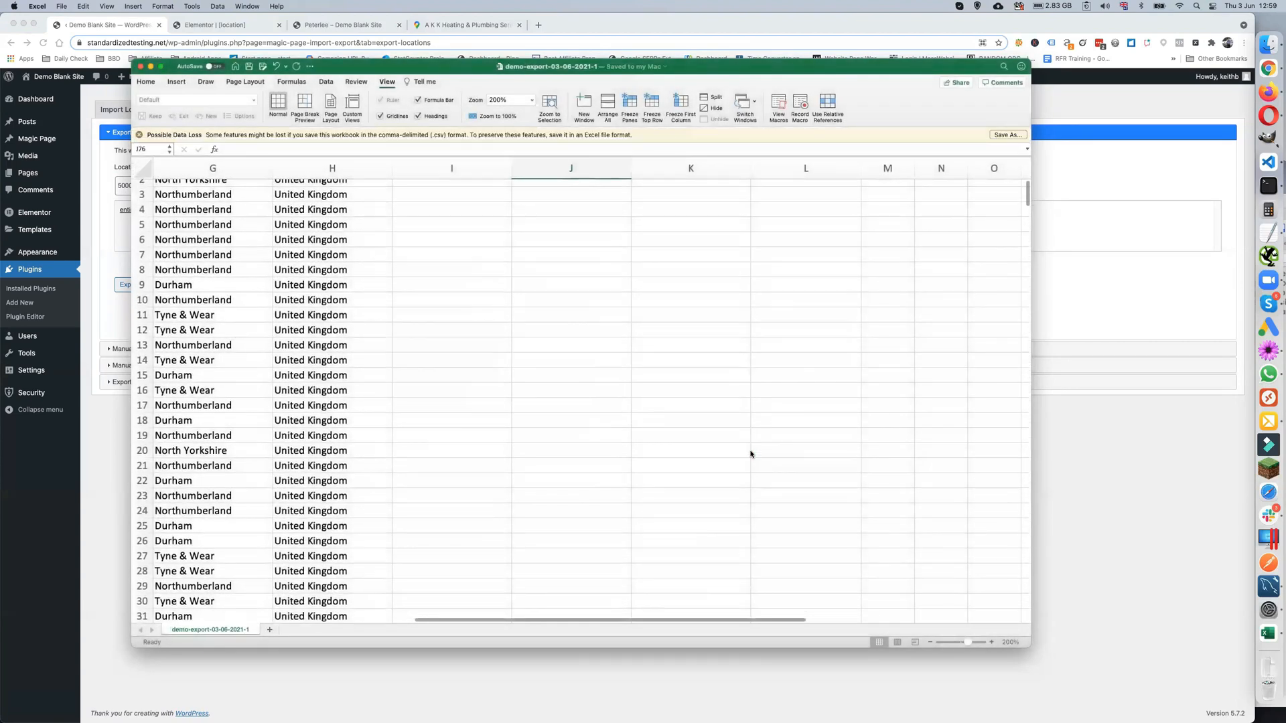
# Step: Switch to Chrome and start a locations import with the database label "demo import", continuing to the database file upload
pyautogui.click(116, 431)
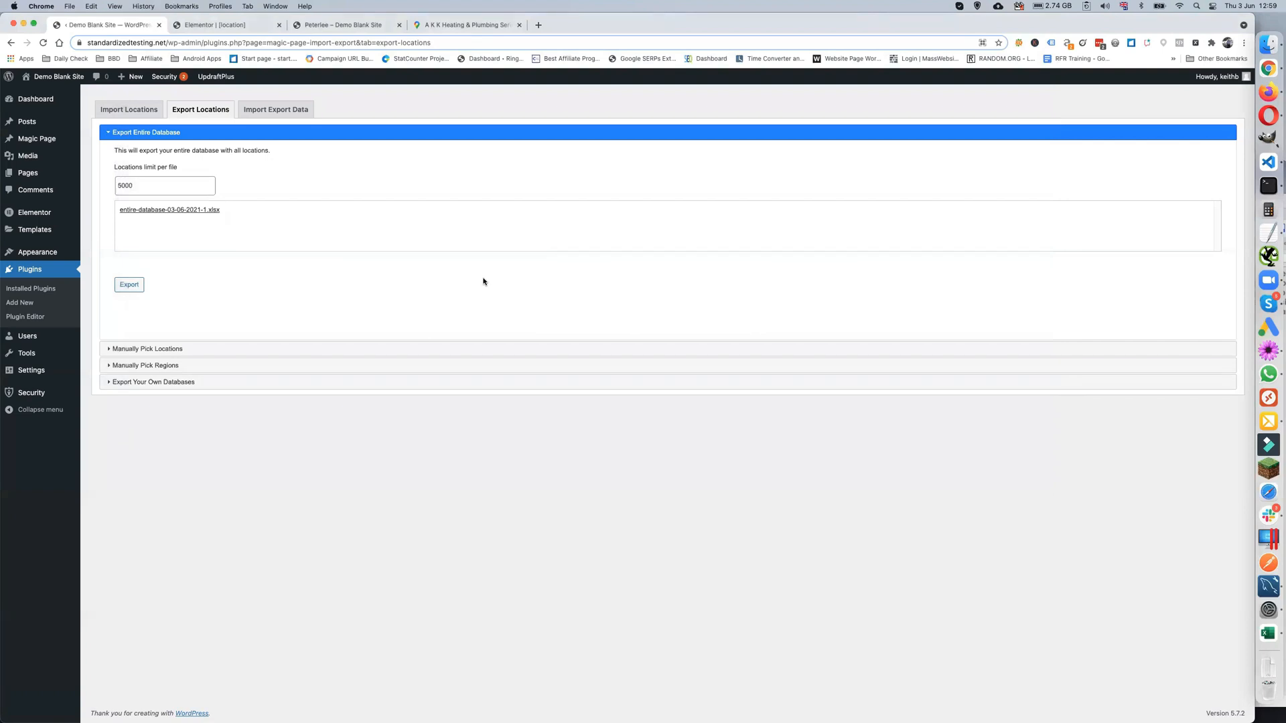
pyautogui.click(126, 114)
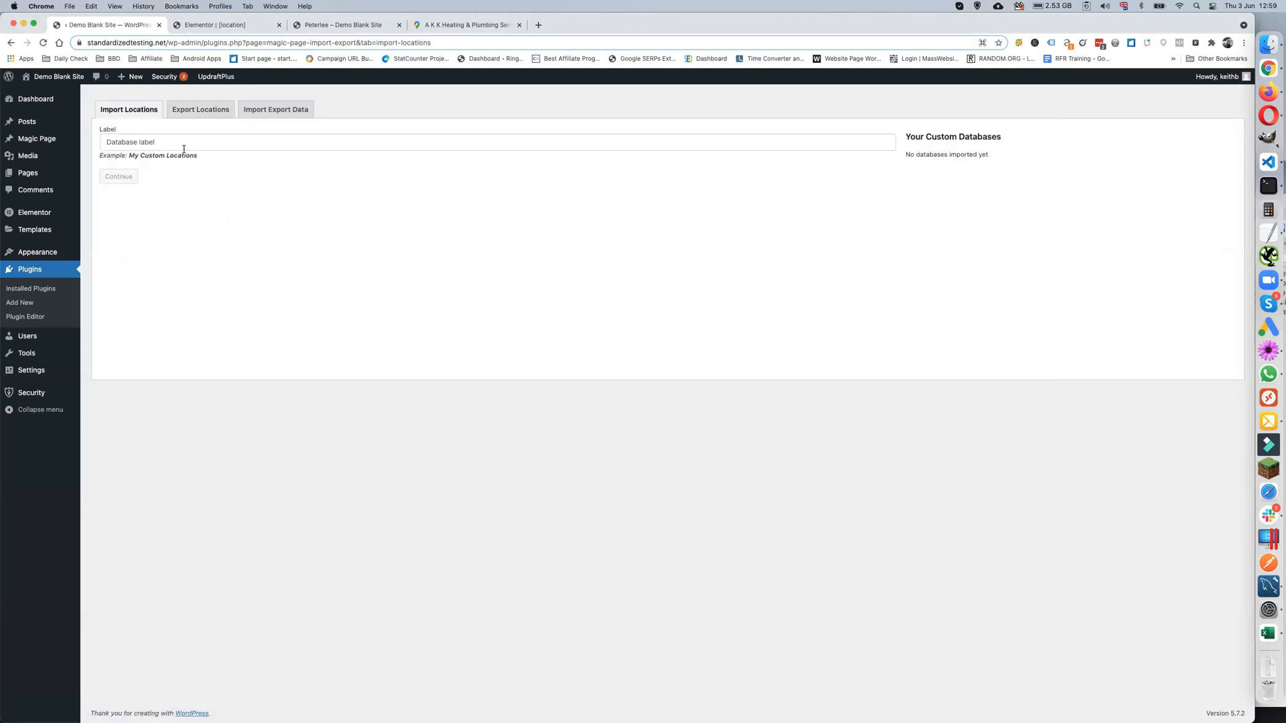
pyautogui.click(183, 142)
pyautogui.write('demo import')
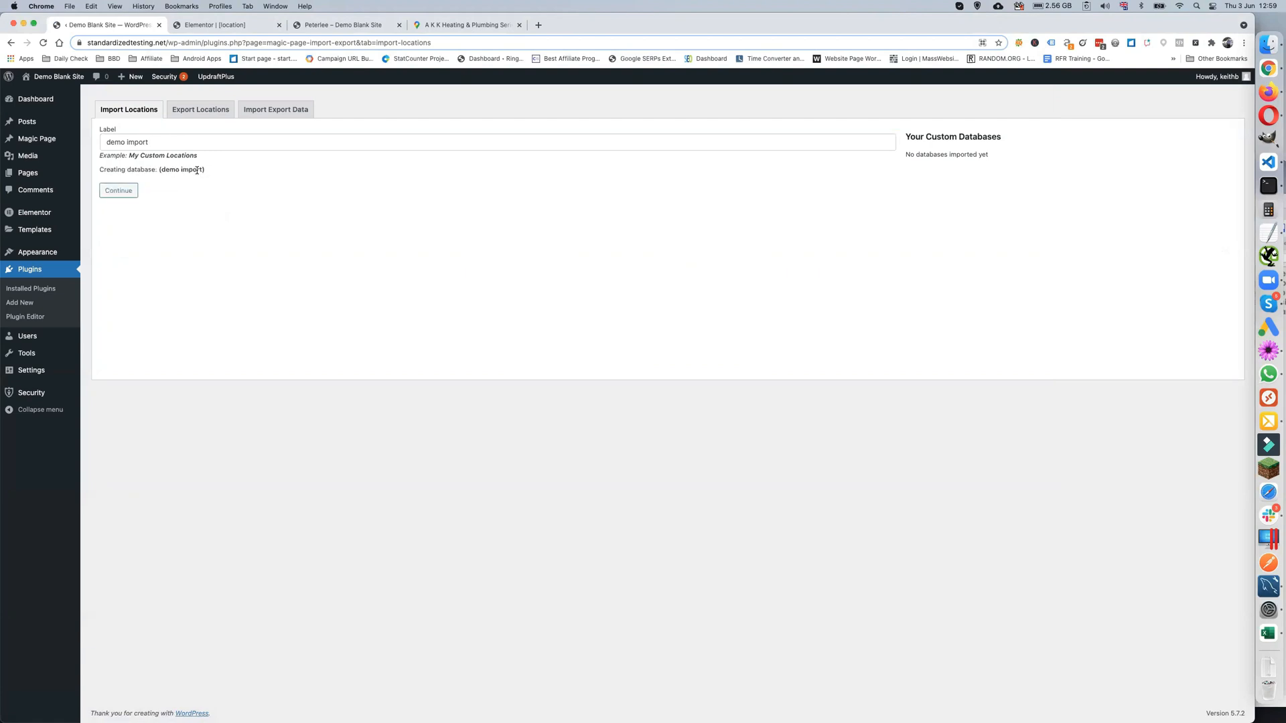
pyautogui.click(116, 193)
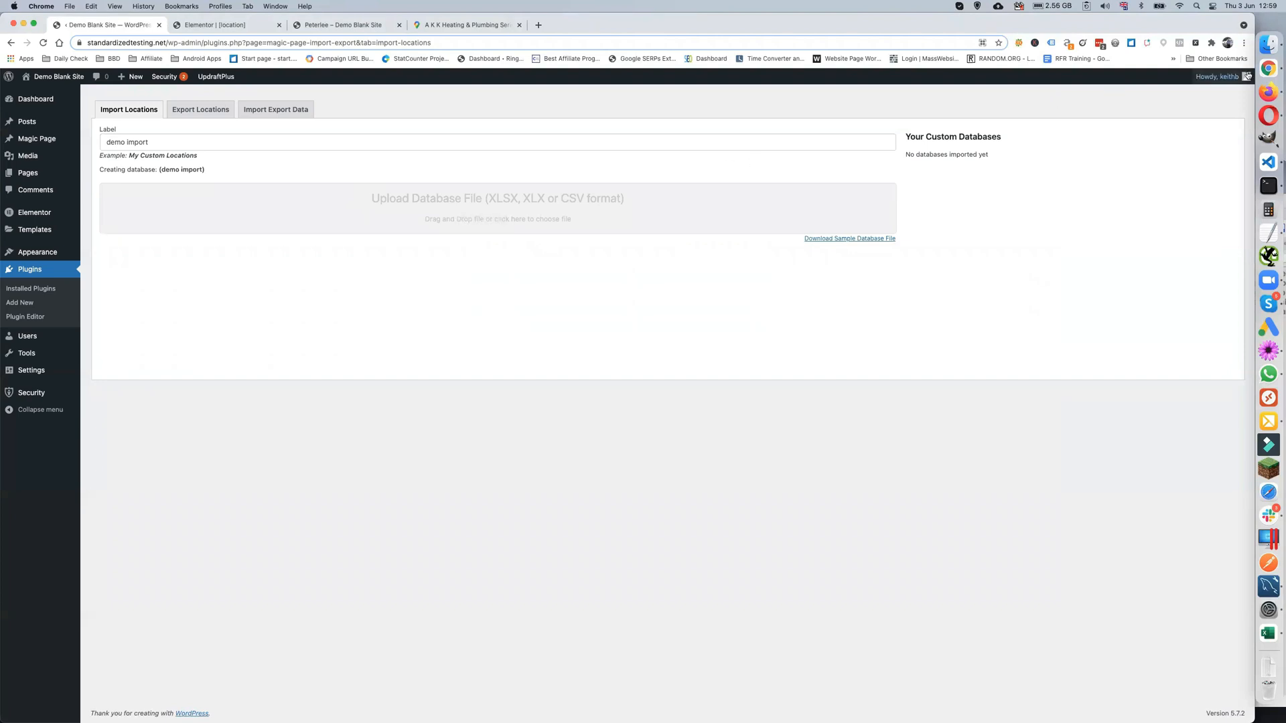
# Step: Upload demo-export-03-06-2021-1.csv from the Downloads folder as the database file and process the database import
pyautogui.click(1273, 46)
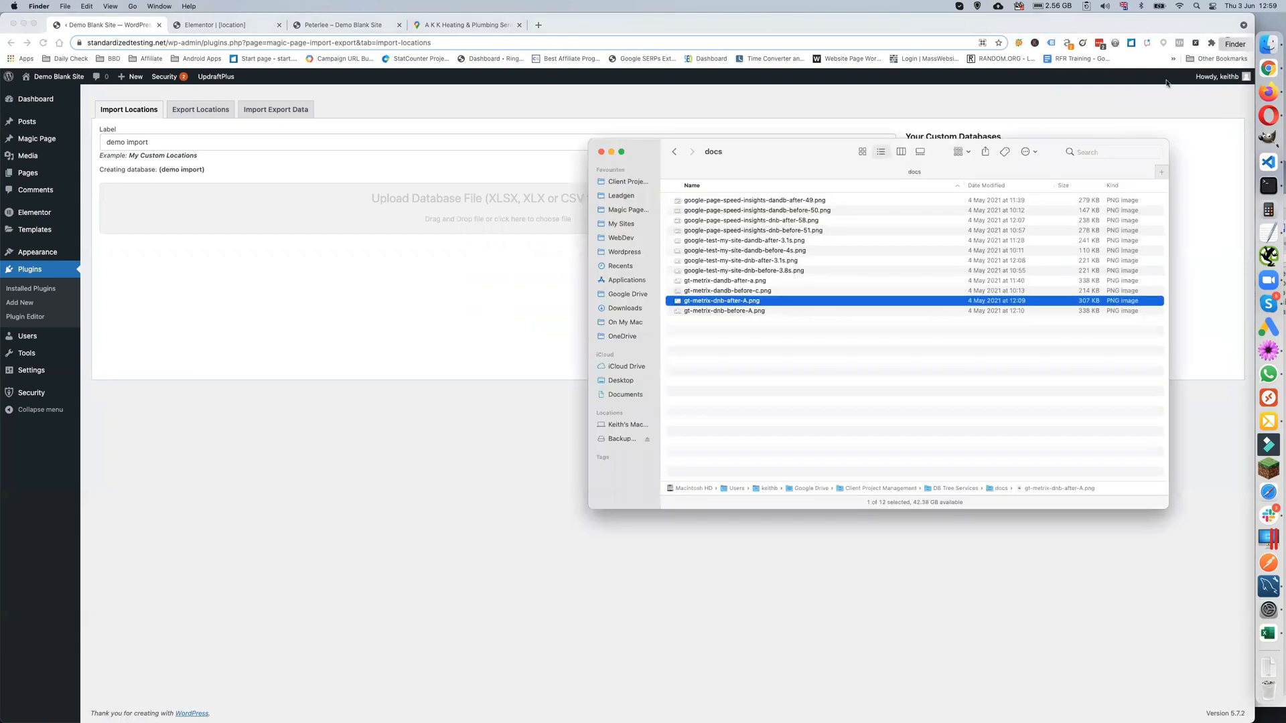
pyautogui.click(623, 225)
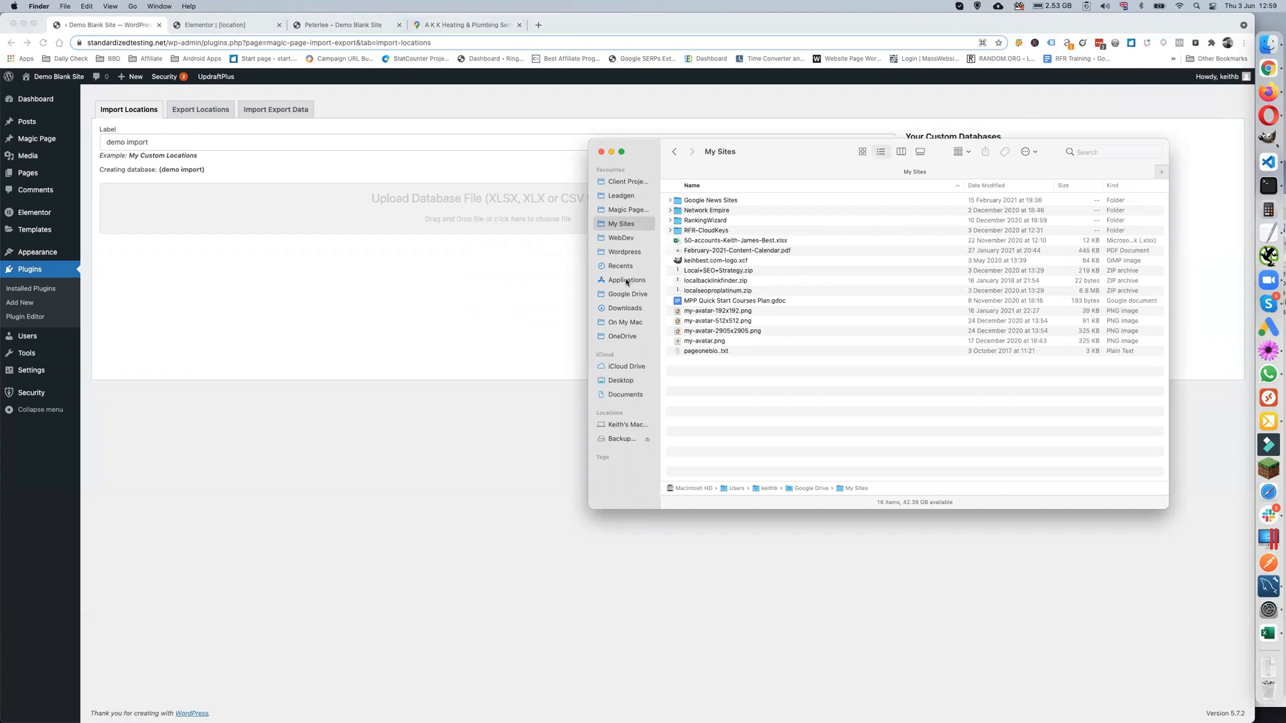
pyautogui.click(624, 312)
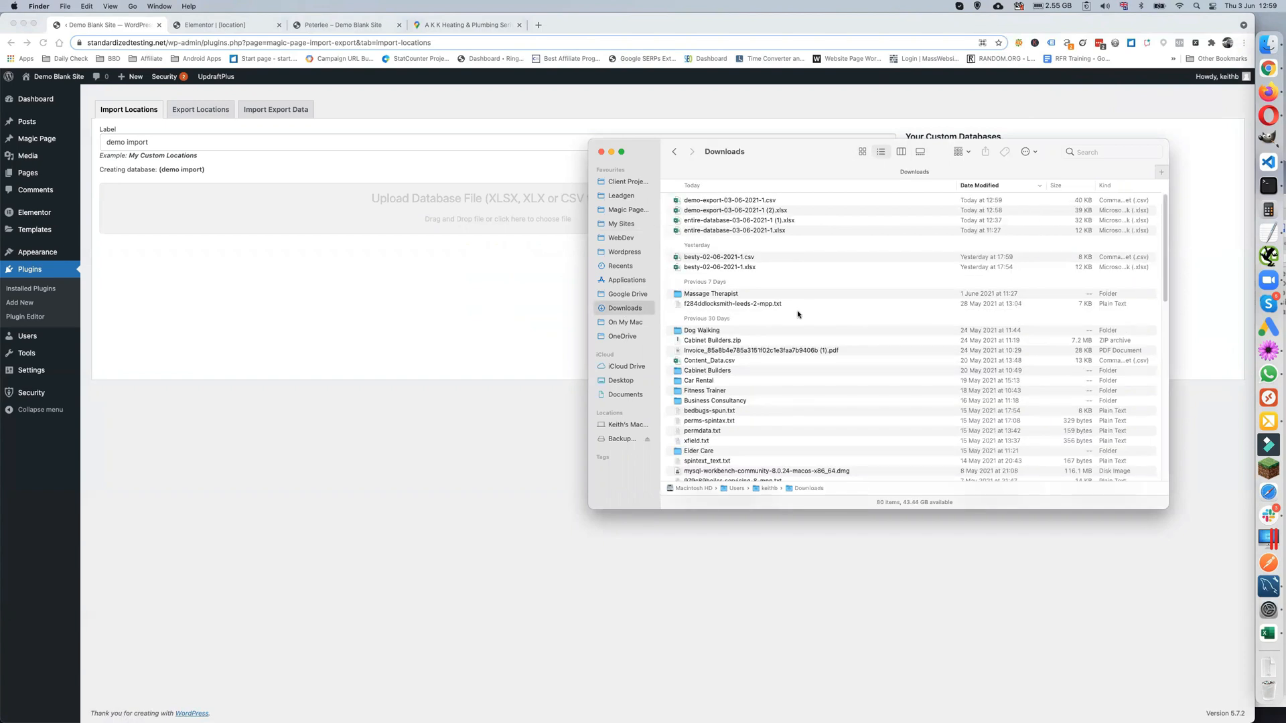
pyautogui.moveTo(731, 200); pyautogui.dragTo(475, 206)
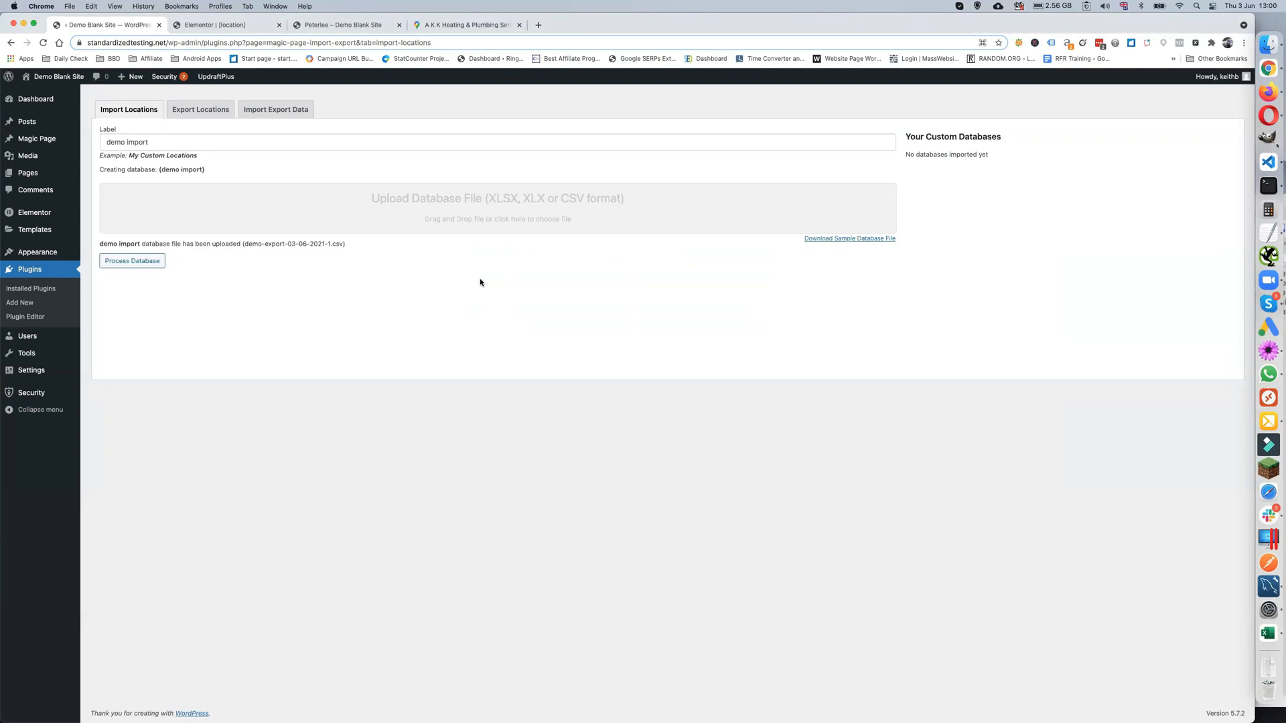
pyautogui.click(141, 261)
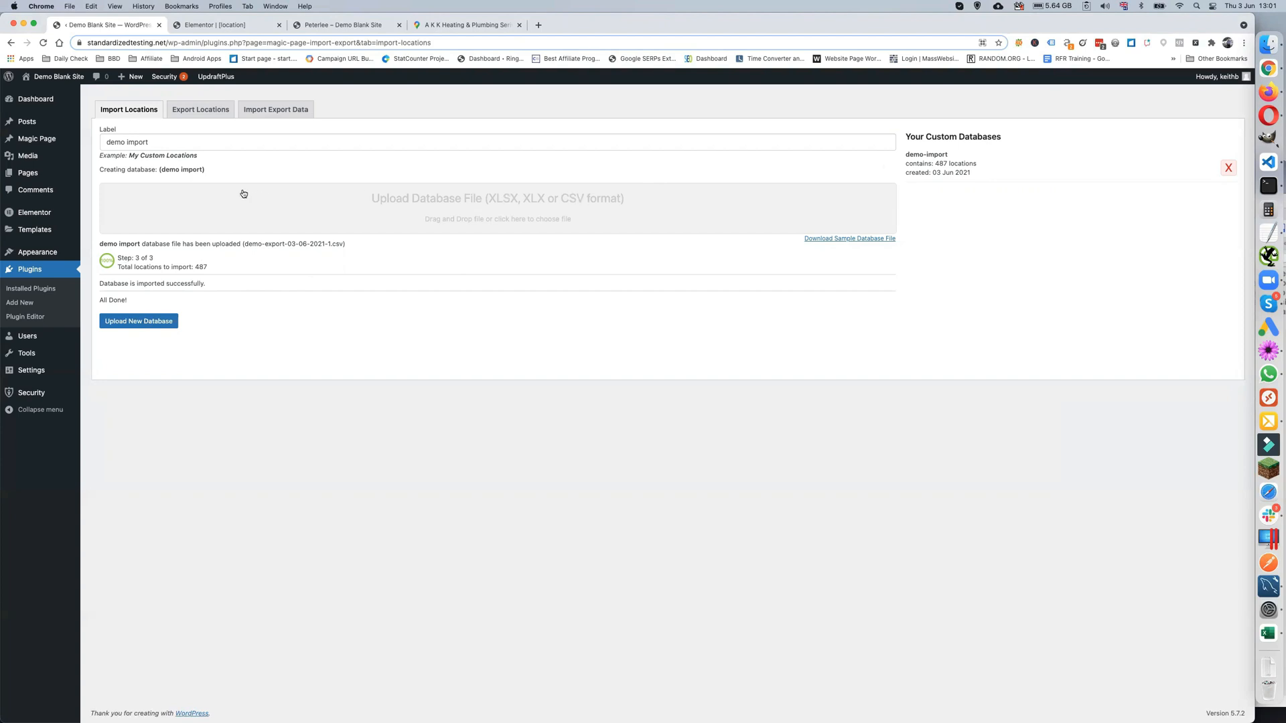
# Step: Open the [location] Magic Page for editing and copy the Video Id custom meta field shortcode from its location shortcodes
pyautogui.moveTo(50, 141)
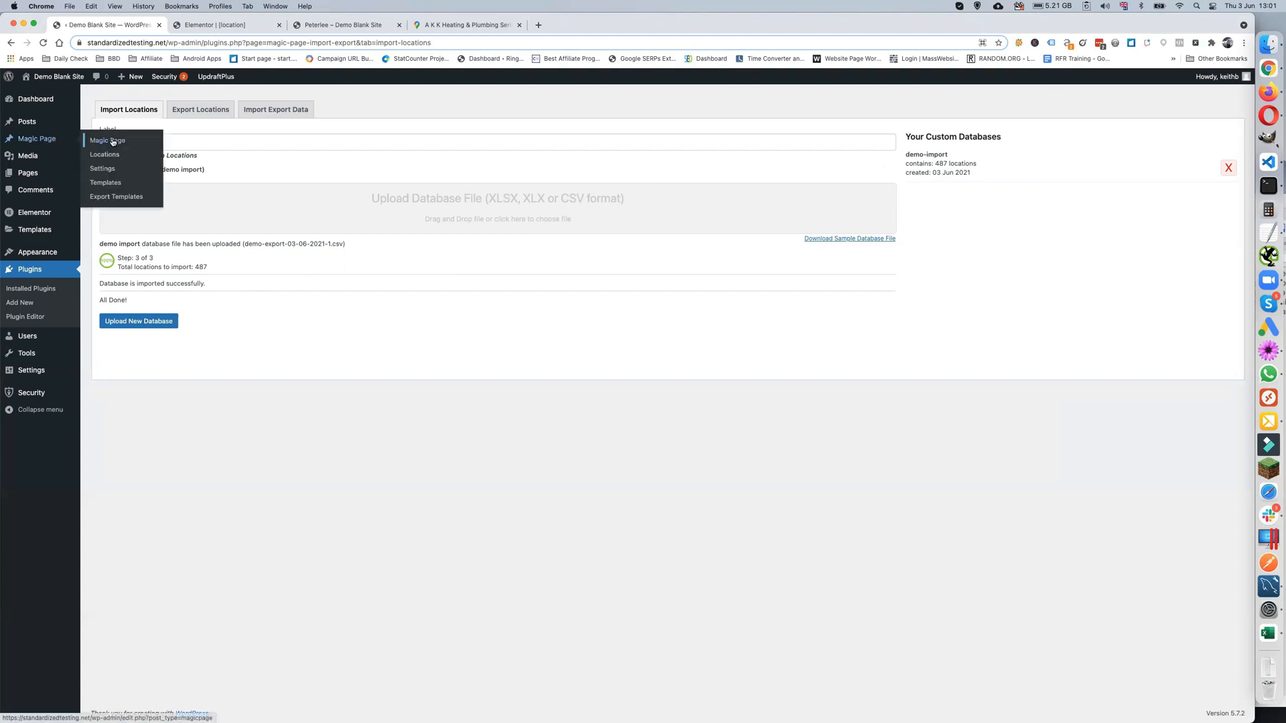
pyautogui.click(113, 141)
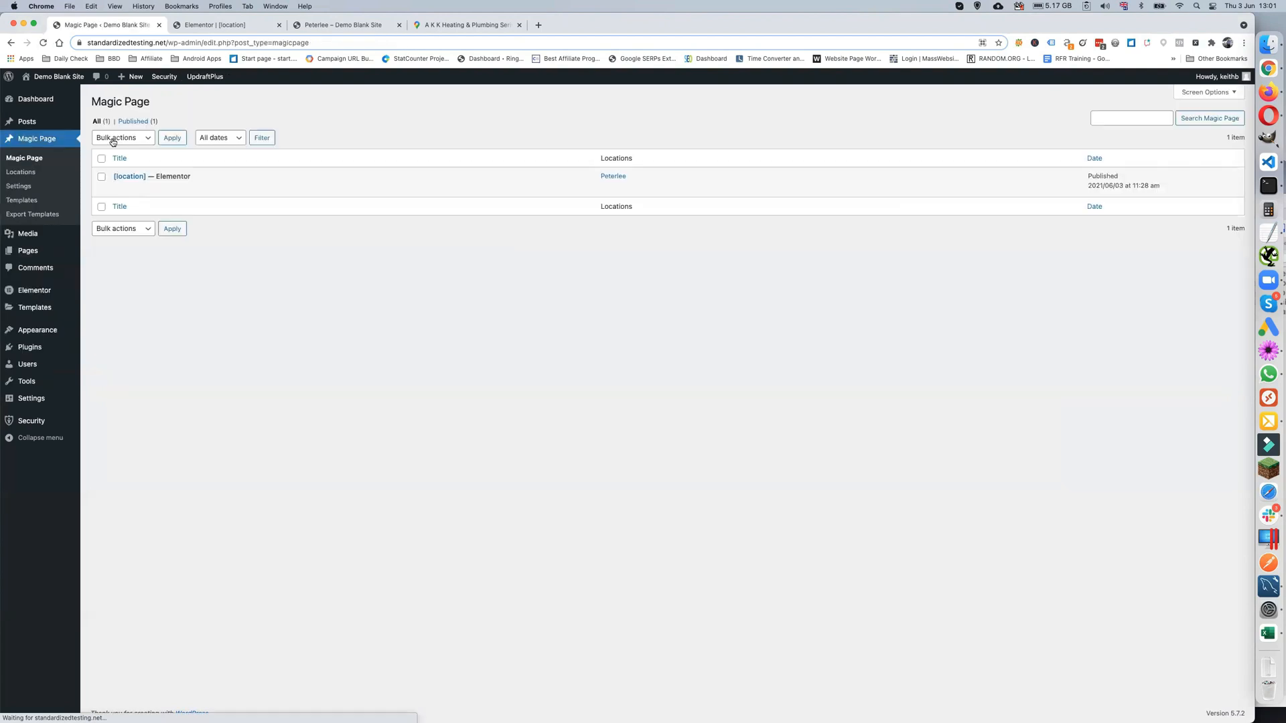
pyautogui.click(120, 189)
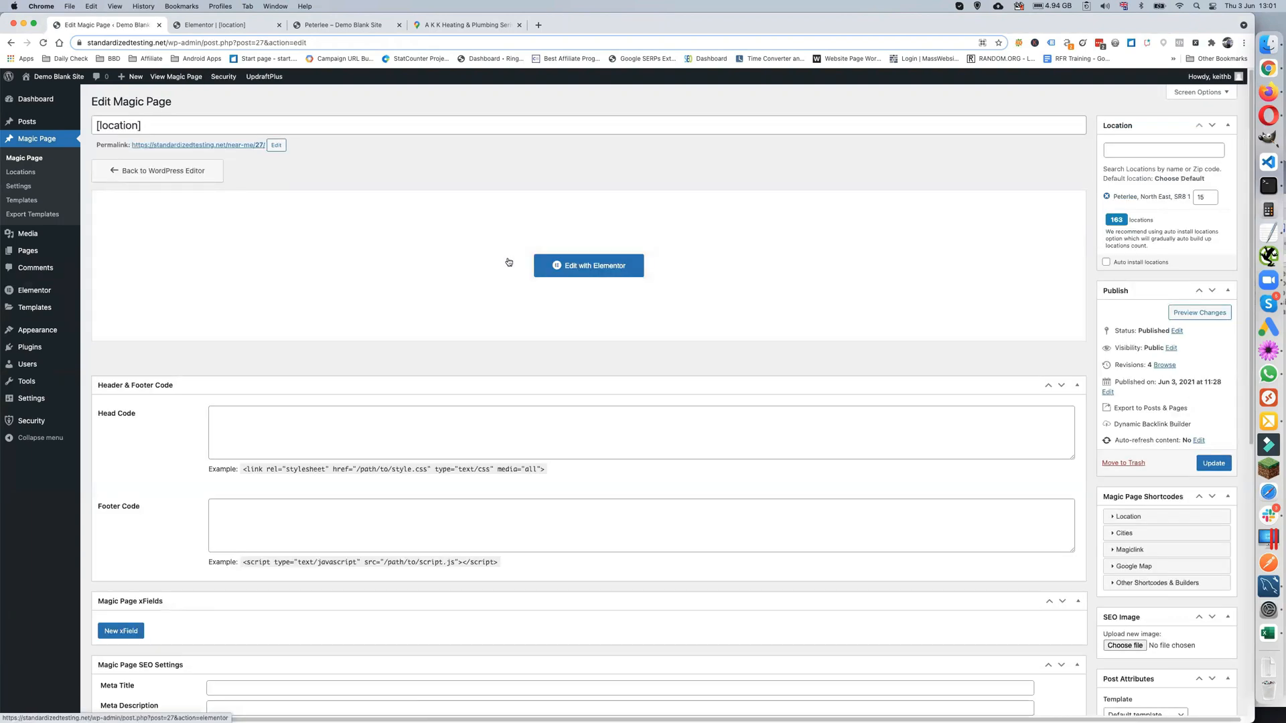
pyautogui.scroll(-5, 1072, 334)
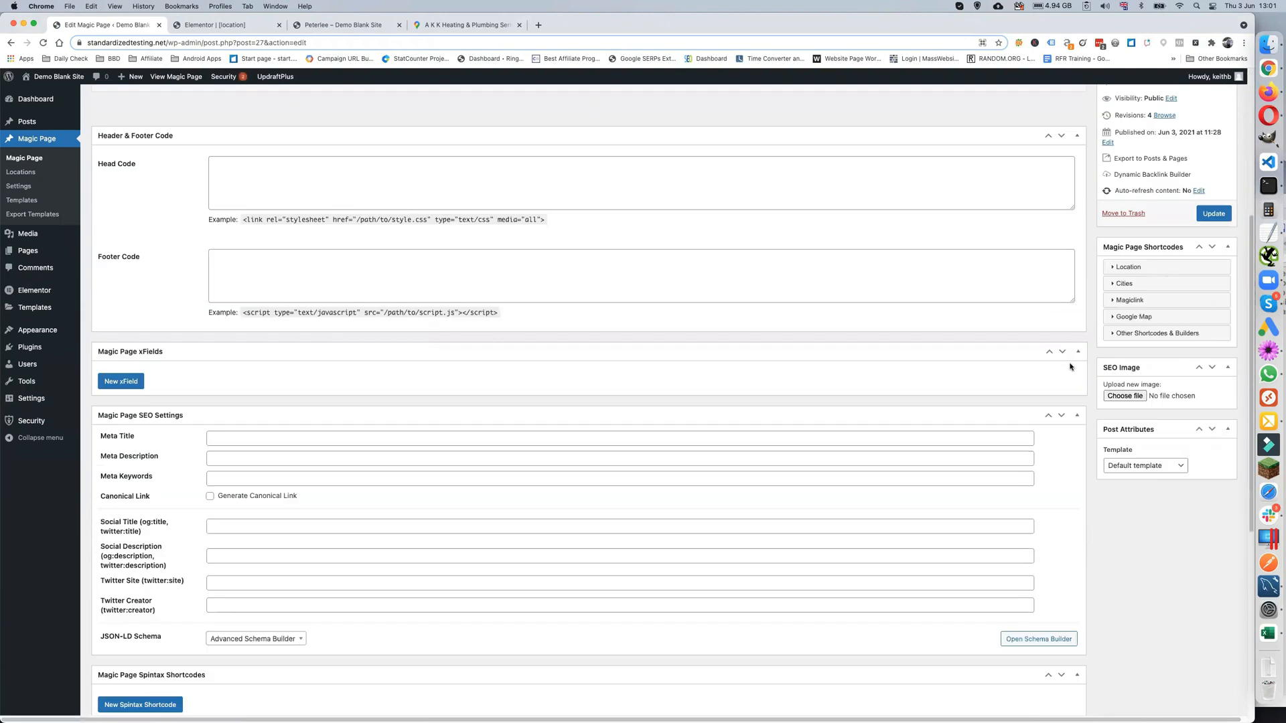
pyautogui.click(1122, 267)
pyautogui.scroll(-1, 1143, 373)
pyautogui.scroll(-3, 1143, 373)
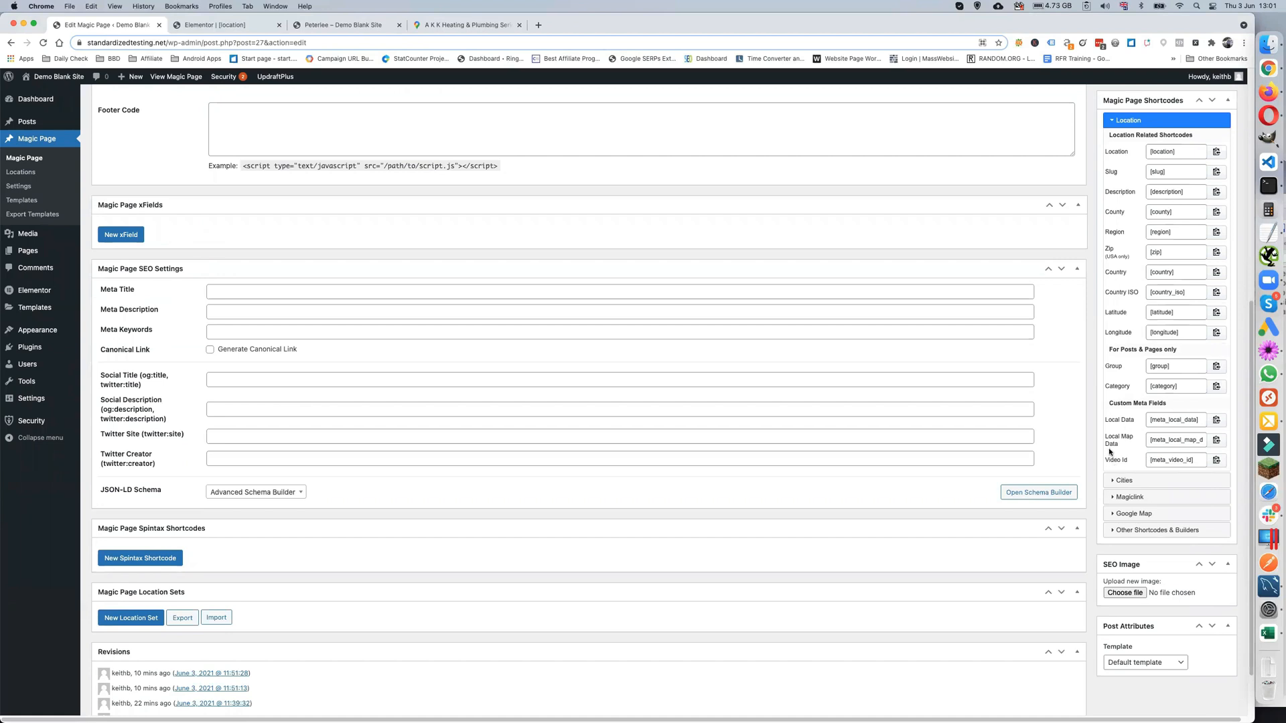
pyautogui.click(1216, 460)
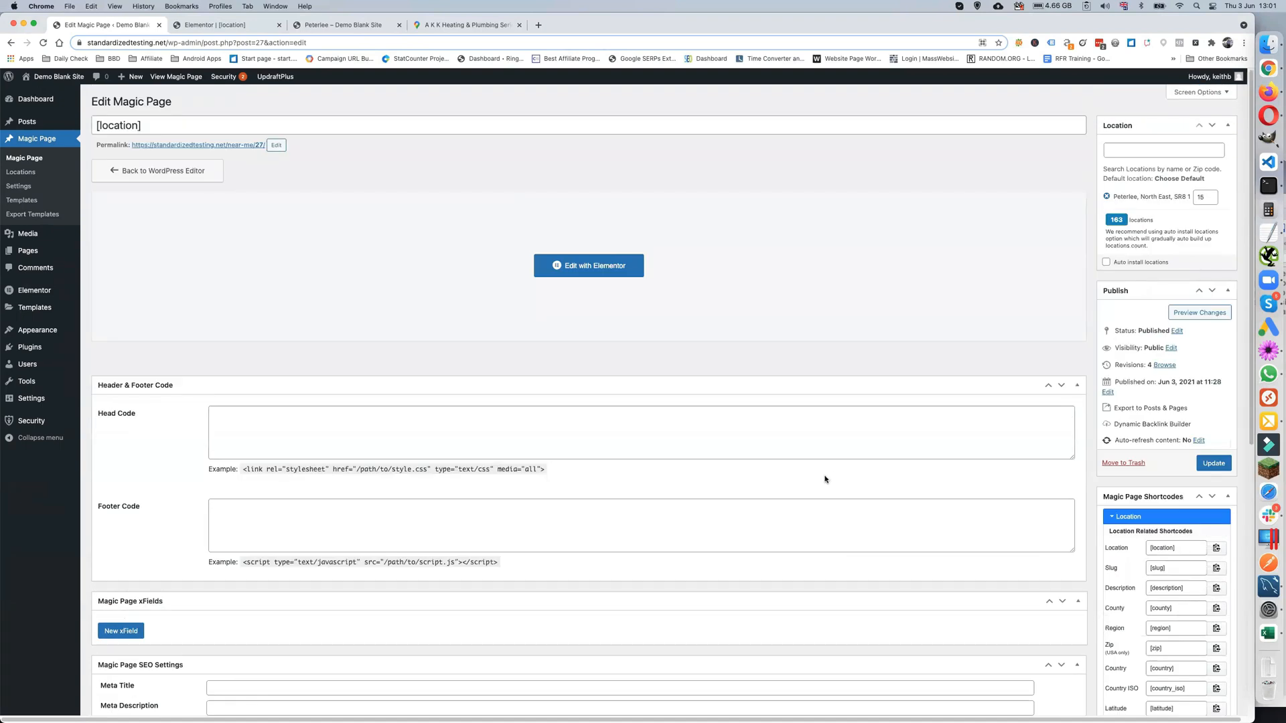
# Step: In the page's Elementor text editor, paste the [meta_video_id] shortcode on a new line below [meta_local_map_data]
pyautogui.click(216, 26)
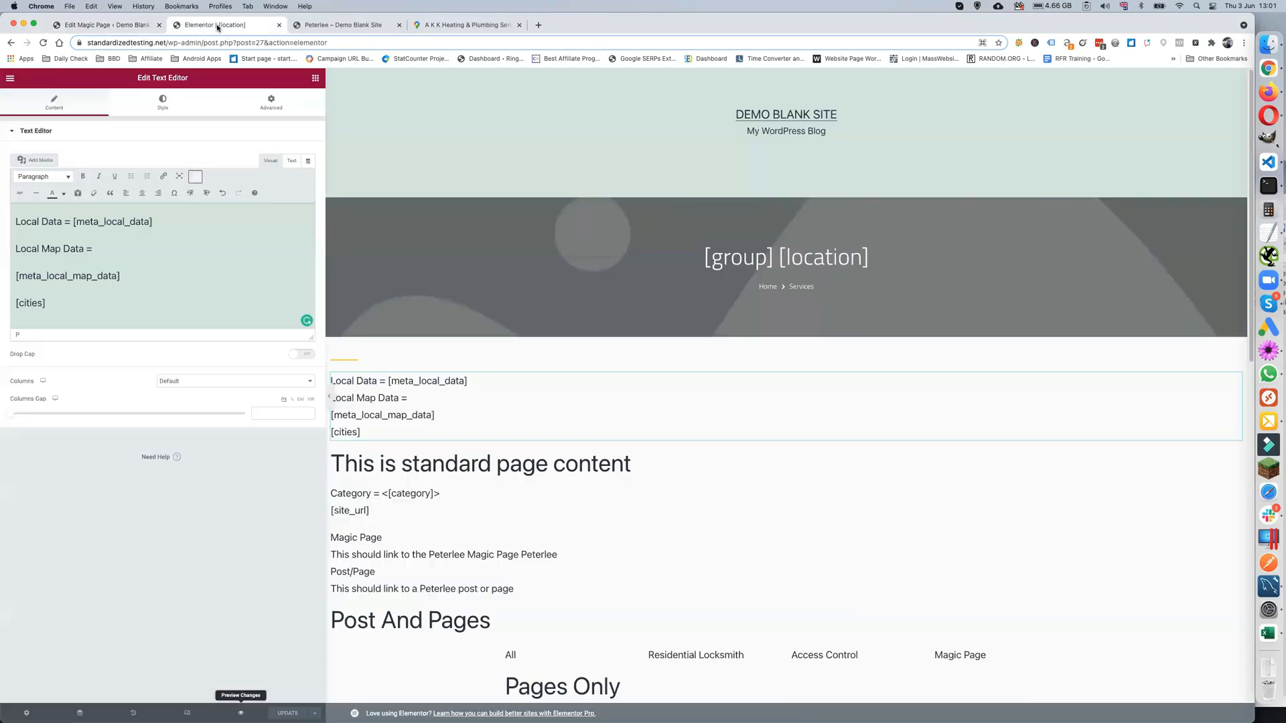
pyautogui.click(120, 276)
pyautogui.press('Return')
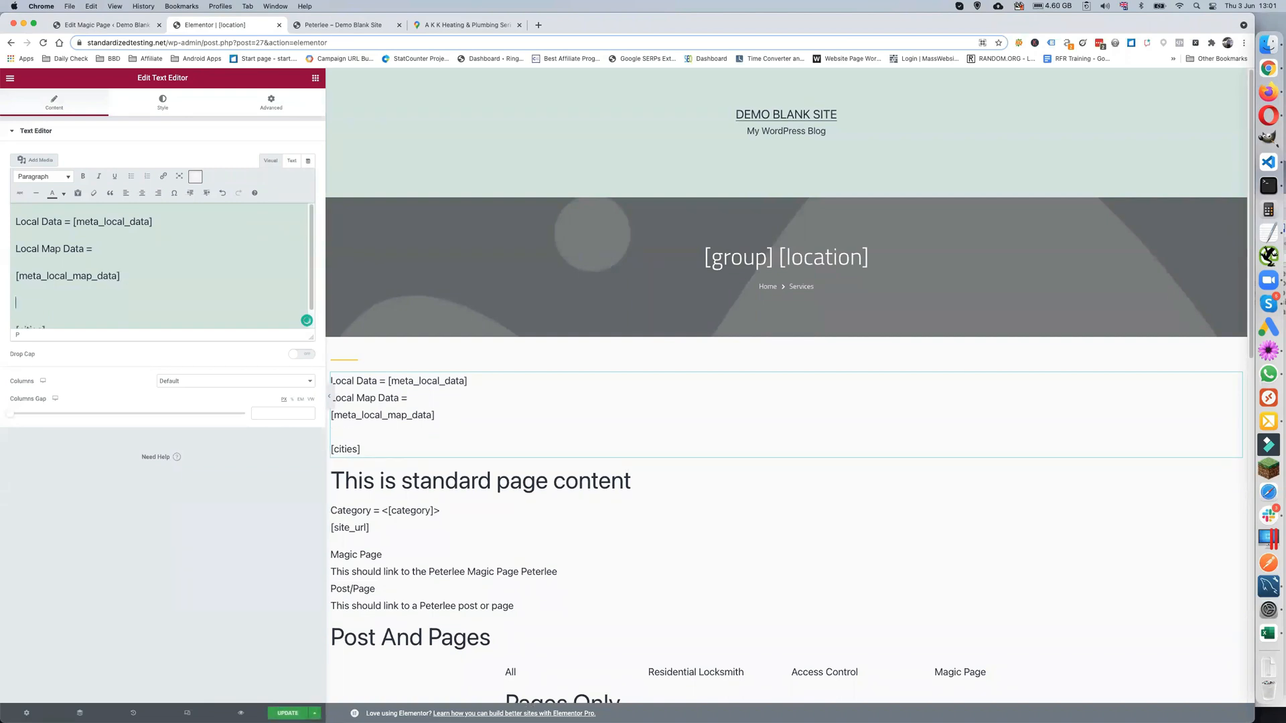
pyautogui.press('super+v')
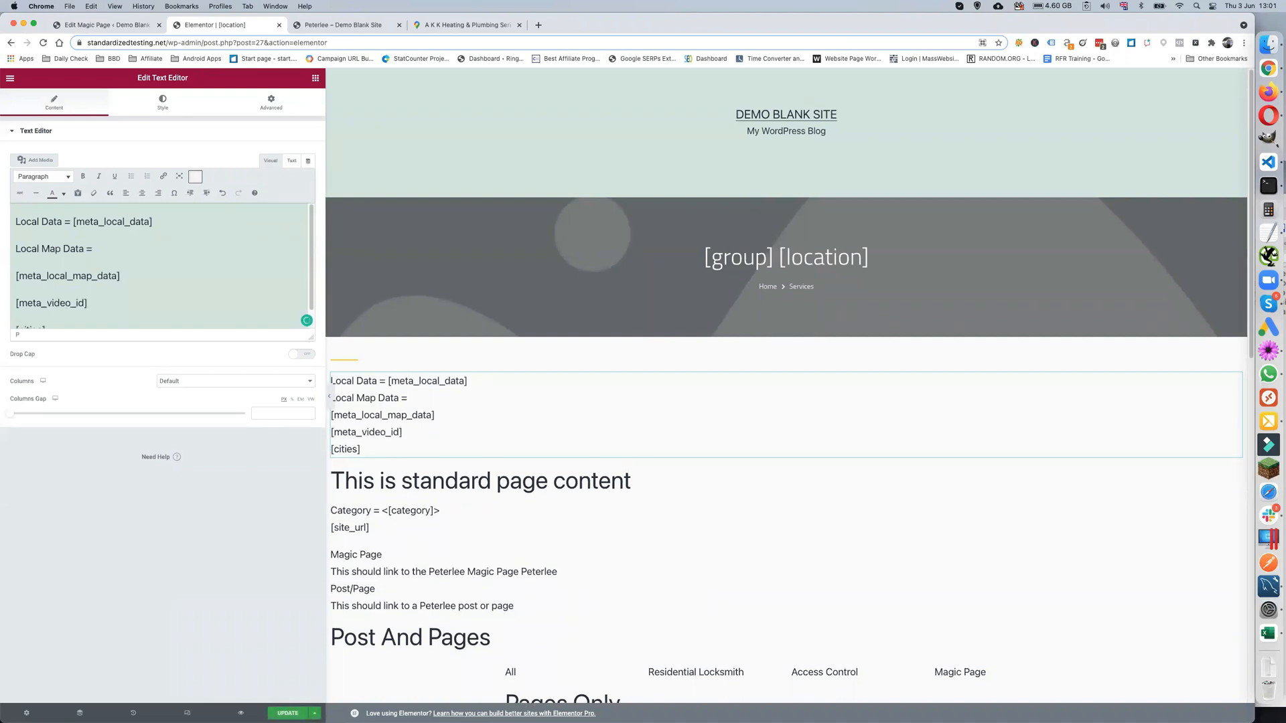
# Step: Label the video shortcode line with "local Video Id =" and update the page
pyautogui.click(16, 300)
pyautogui.write('local ')
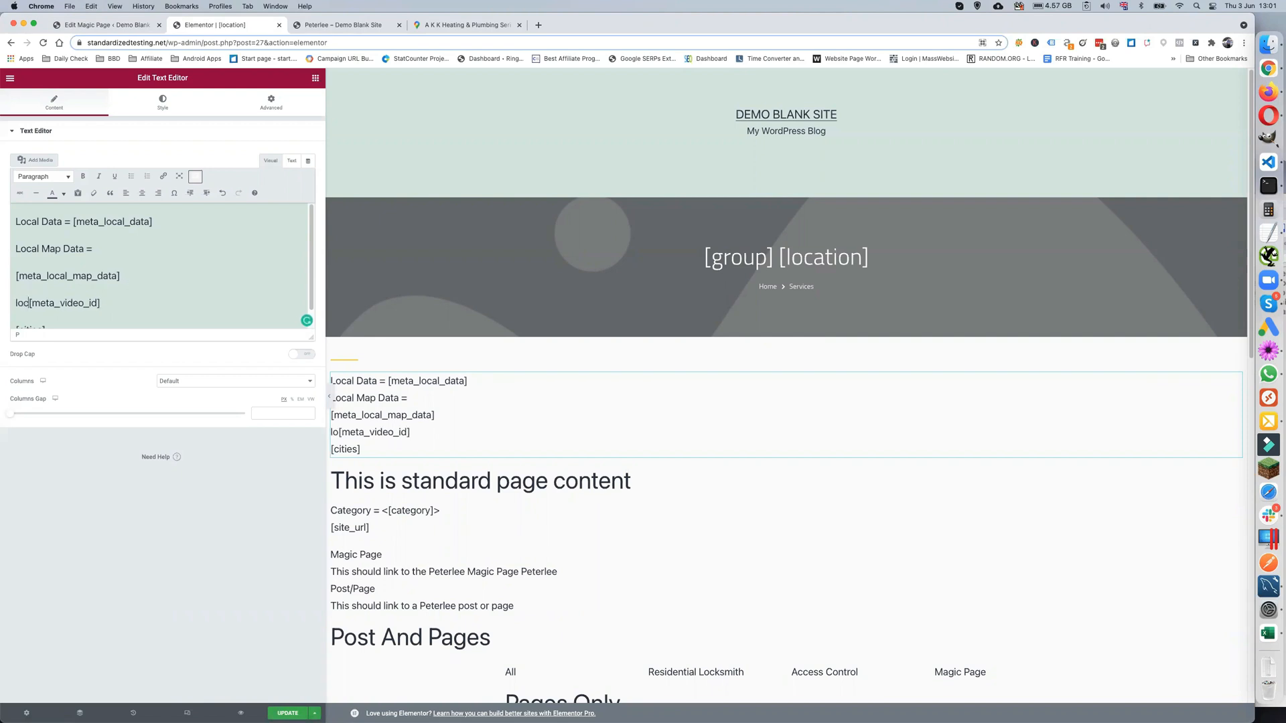
pyautogui.write('Video Id =')
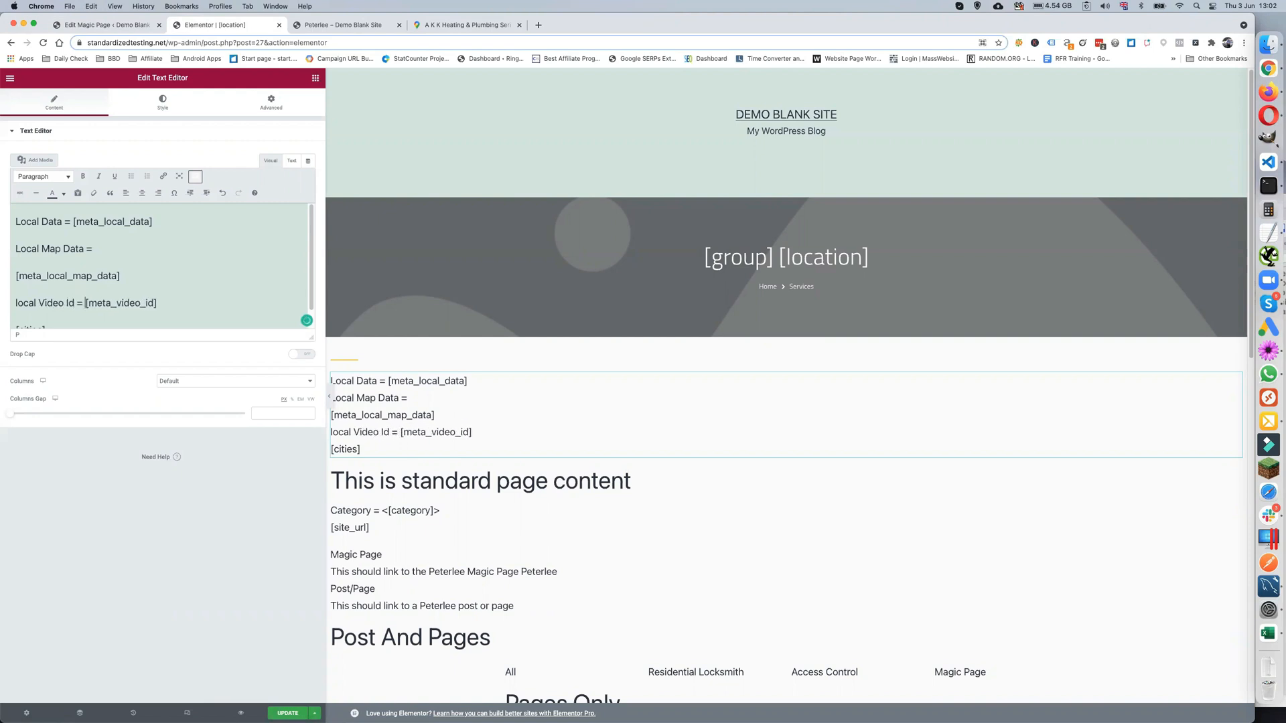
pyautogui.scroll(-2, 146, 273)
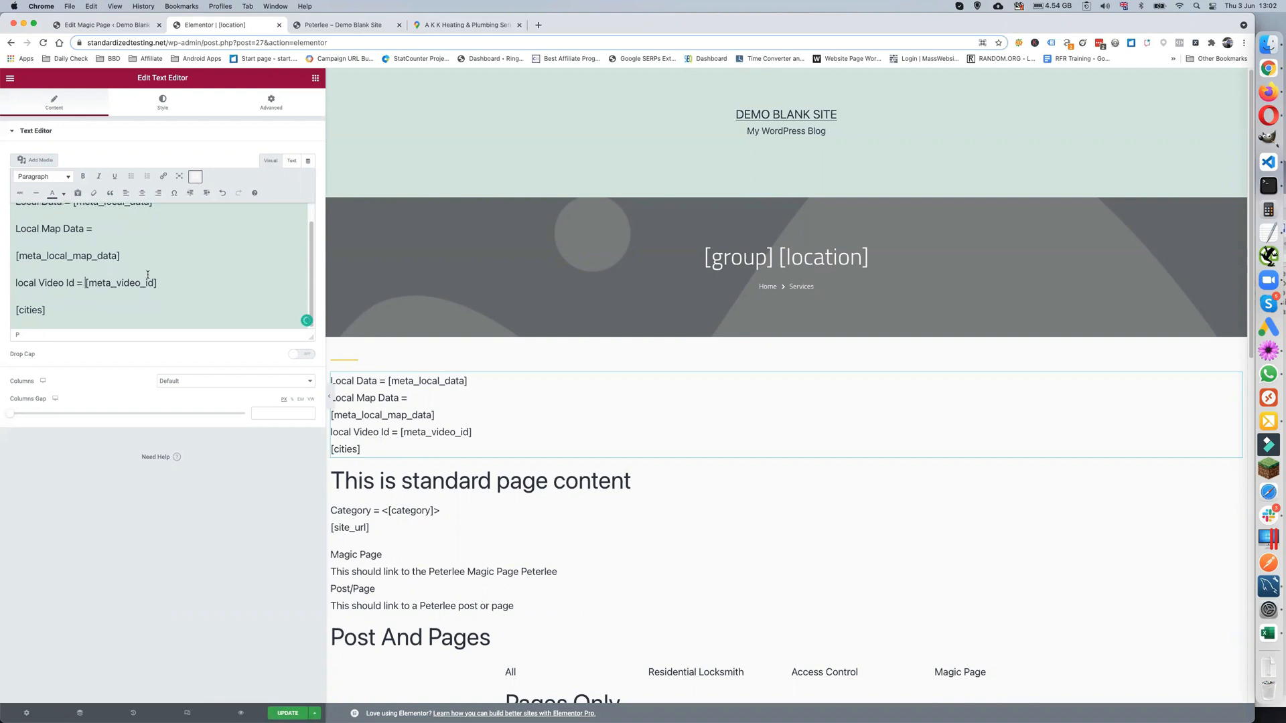
pyautogui.click(287, 714)
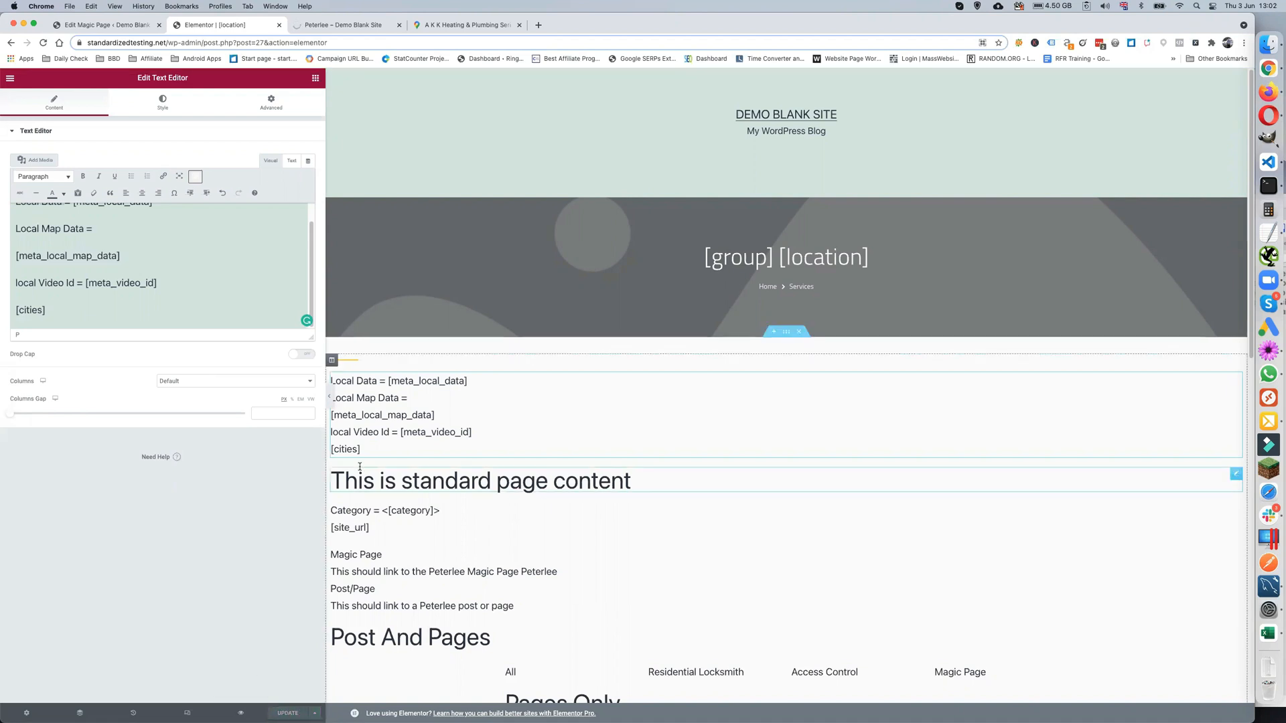
# Step: Check the local data, map data and video id on the Peterlee, Horden and Easington Colliery pages
pyautogui.click(348, 26)
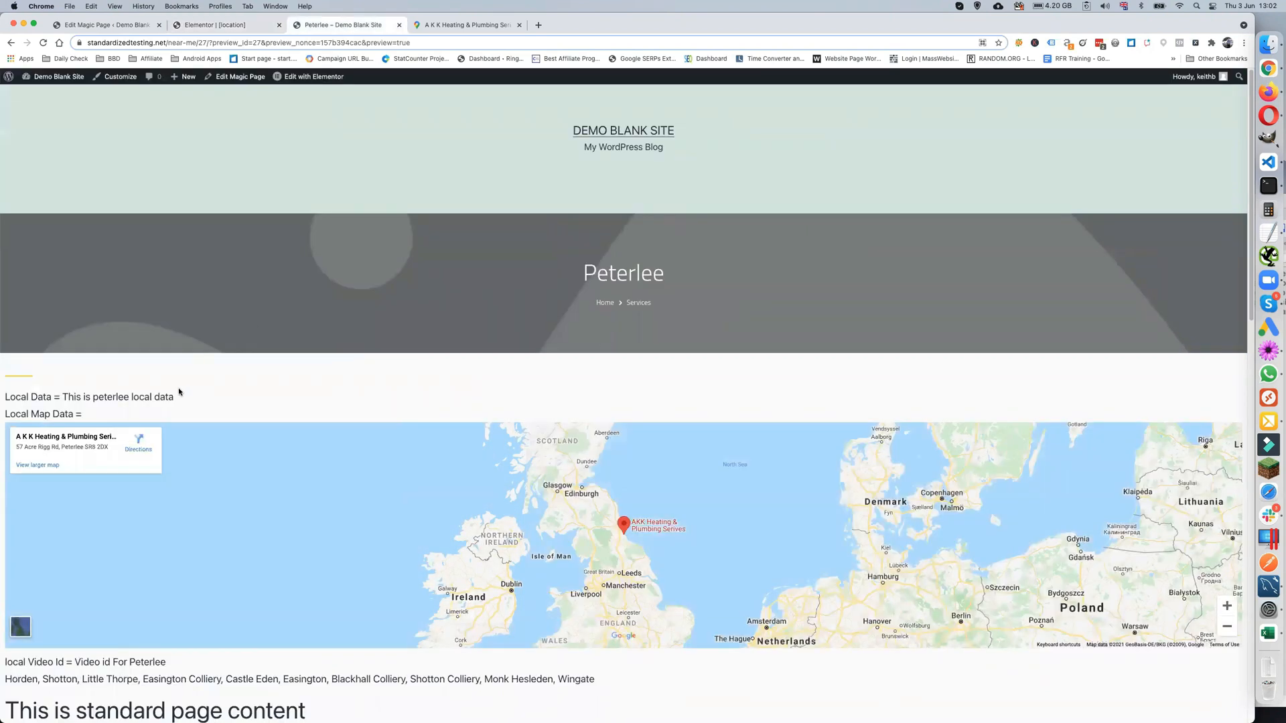
pyautogui.scroll(-3, 178, 398)
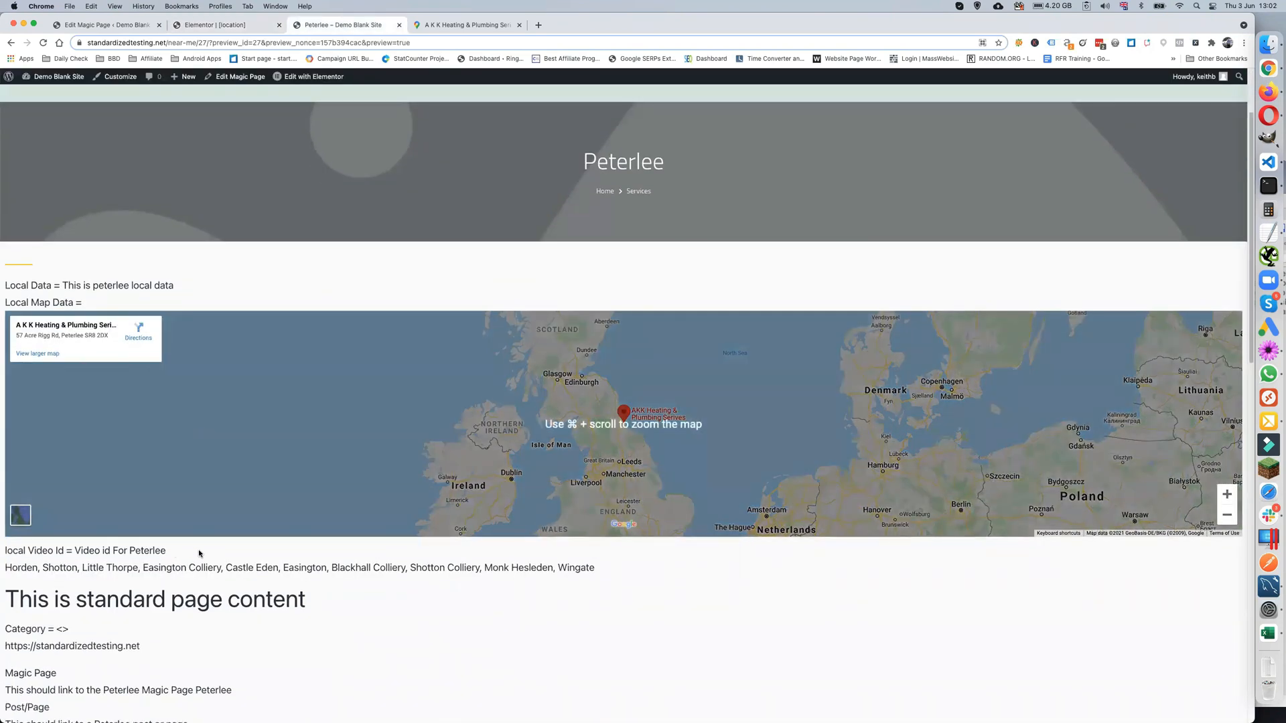
pyautogui.click(22, 570)
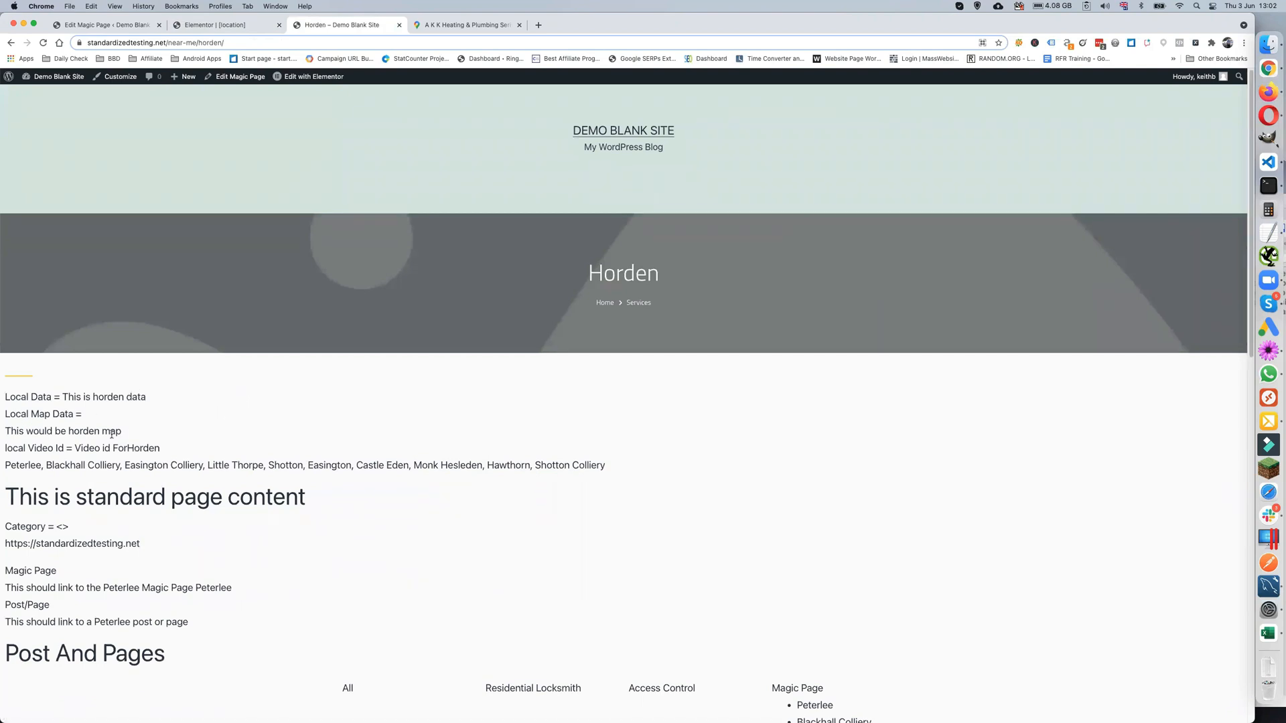
pyautogui.click(174, 468)
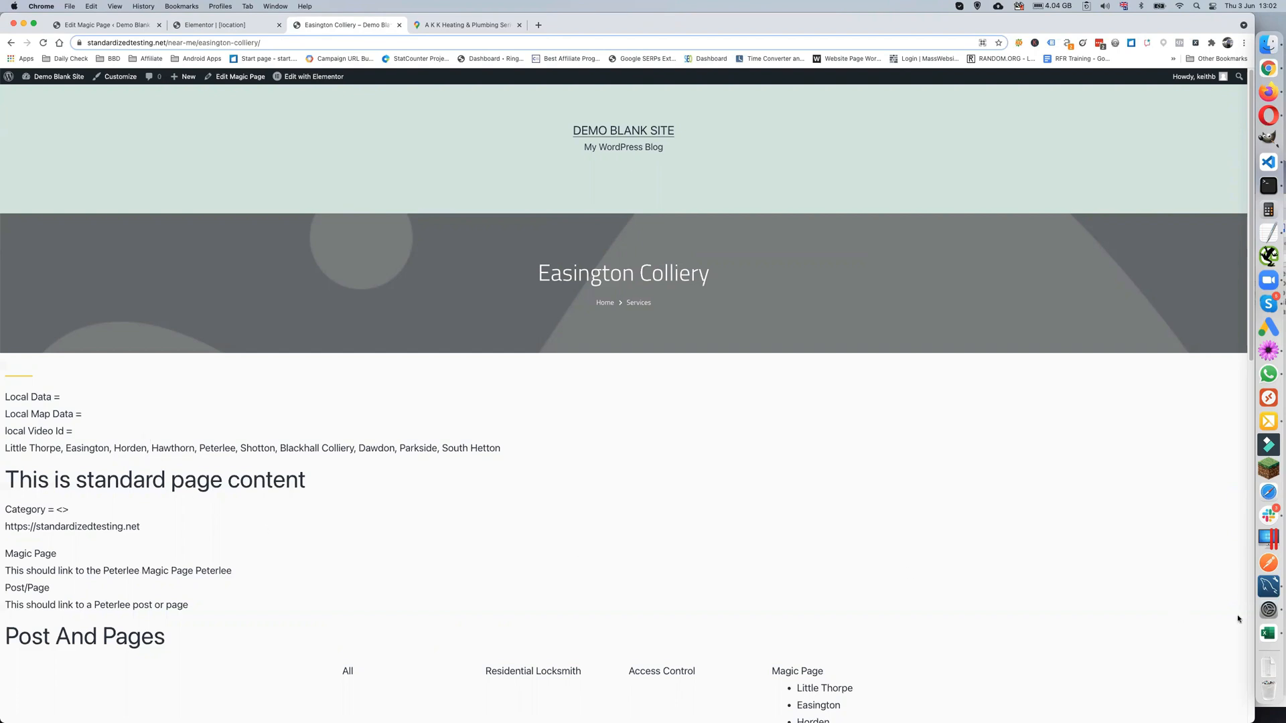
# Step: Switch to Excel and look through the location rows of the demo-export-03-06-2021-1 sheet from its first columns
pyautogui.click(1268, 633)
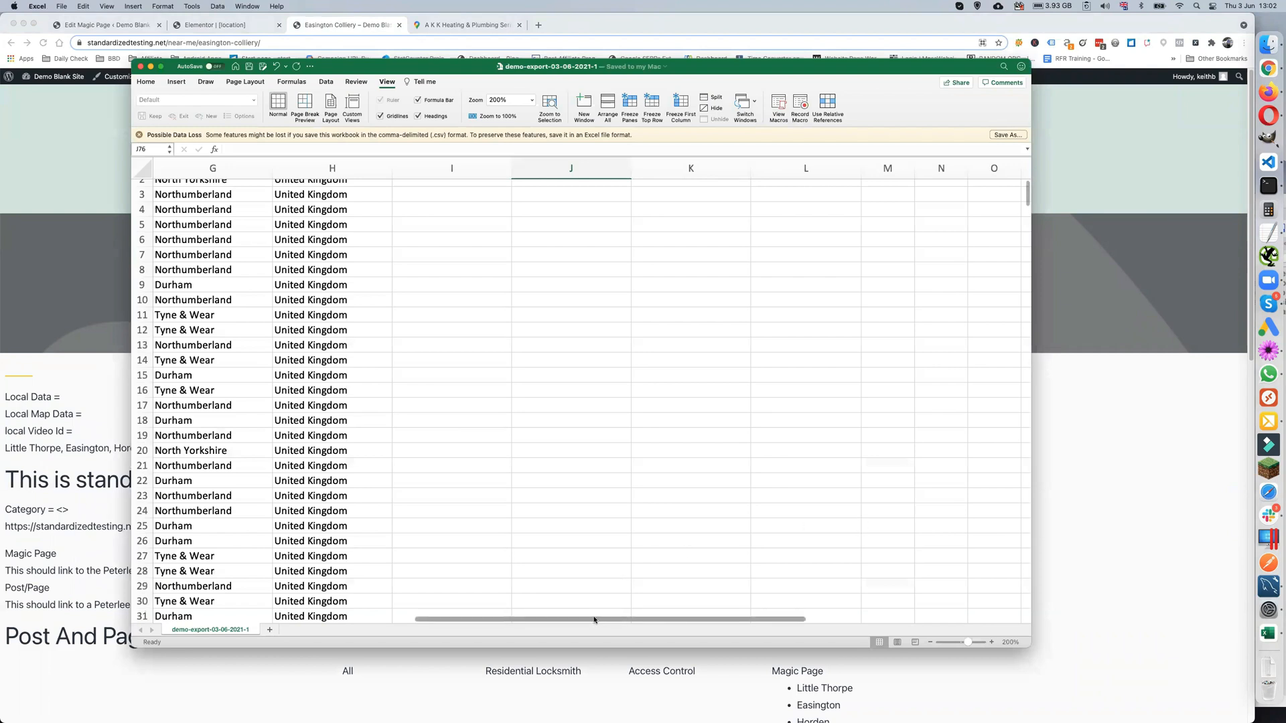
pyautogui.moveTo(594, 620); pyautogui.dragTo(327, 603)
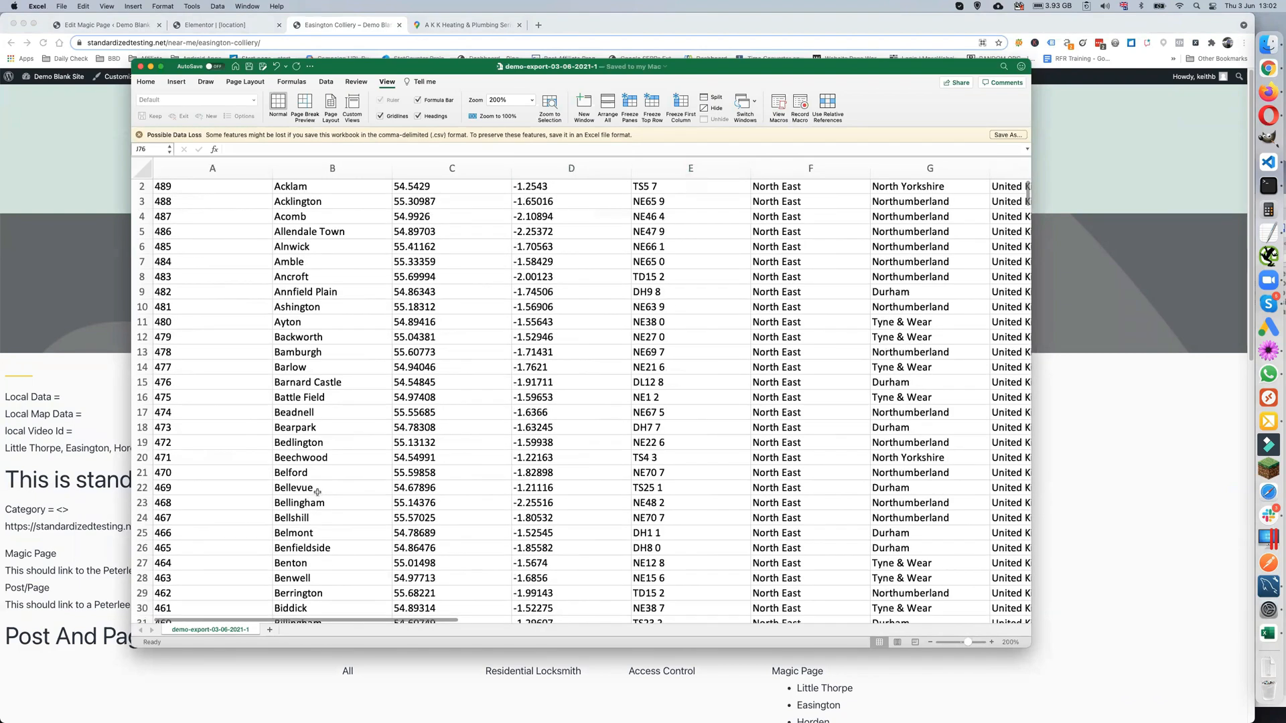
pyautogui.scroll(-20, 317, 492)
pyautogui.scroll(20, 317, 492)
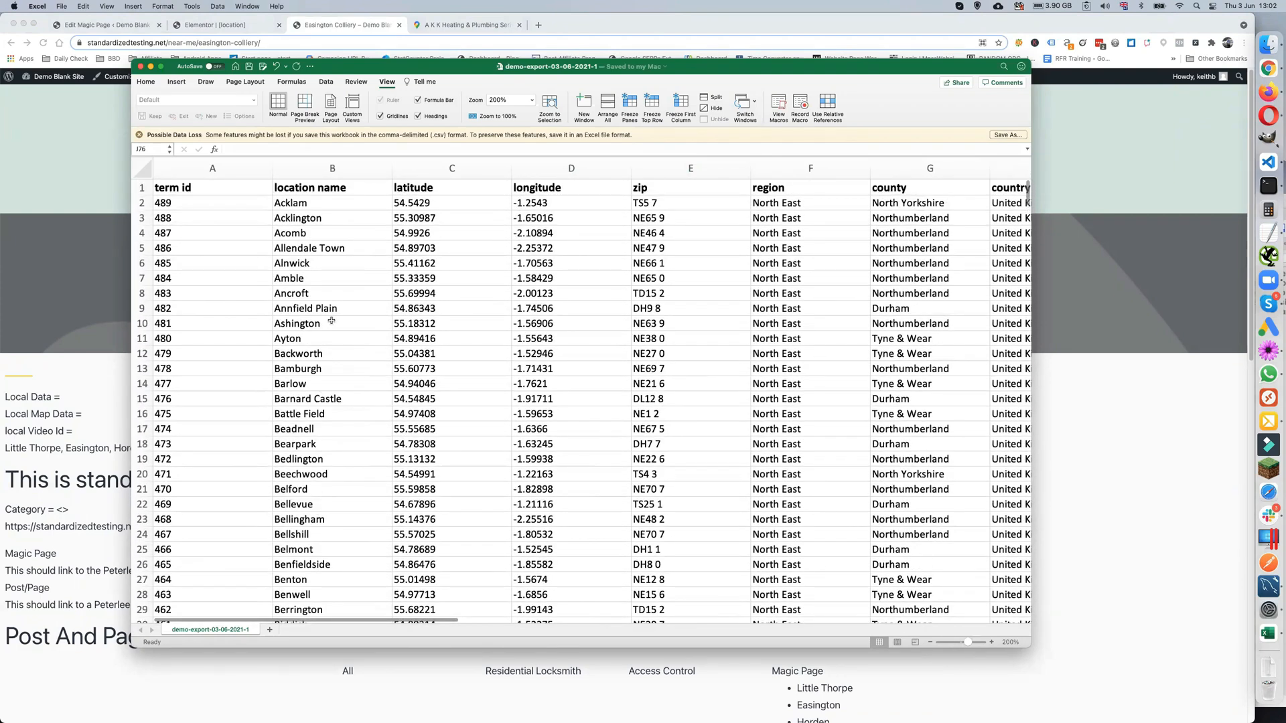